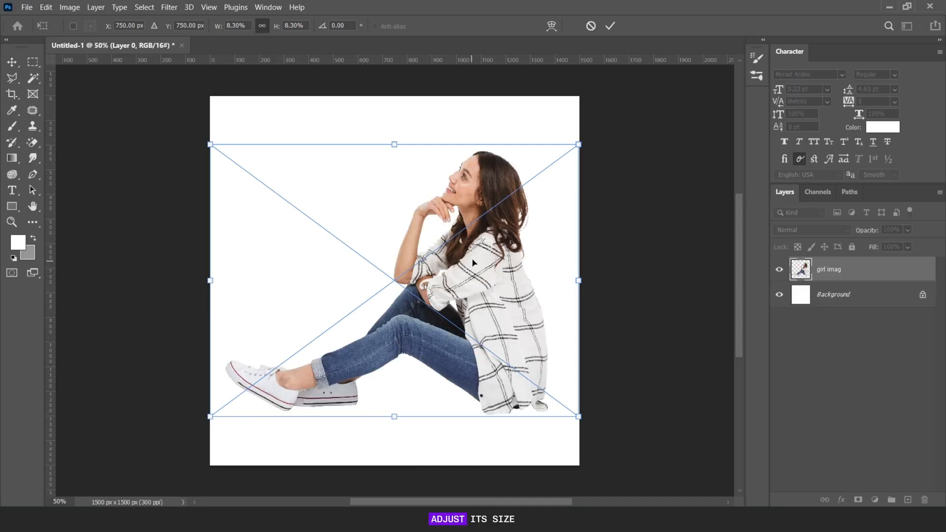
Scale the placed girl image down to about 5.22% and unlock the white background layer
left_click_drag(578, 144, 510, 194)
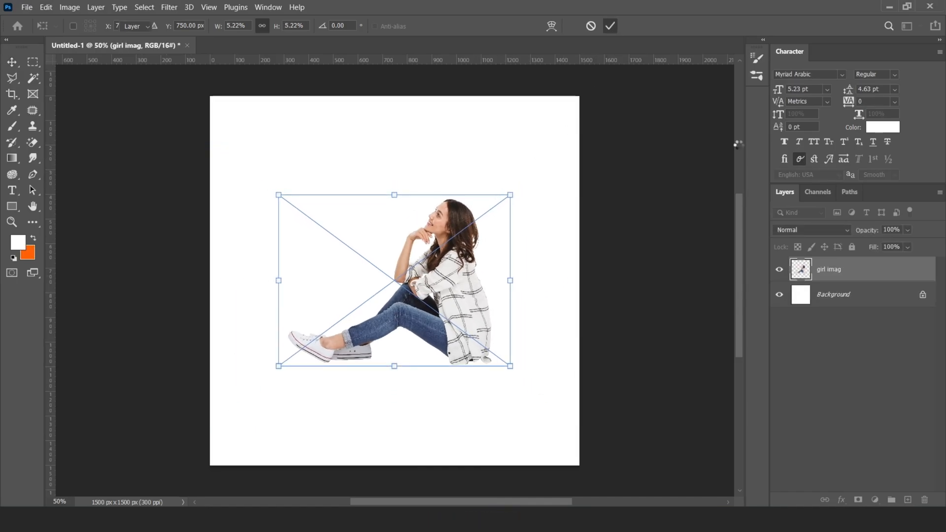
key("Return")
left_click(922, 294)
left_click(862, 269)
Flip the girl image horizontally and move it to the lower left of the canvas
left_click(46, 7)
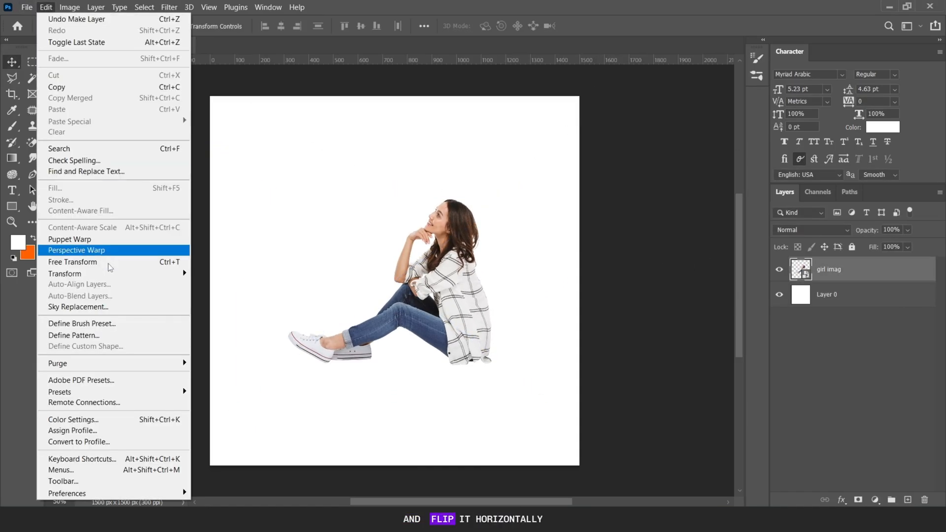
mouse_move(108, 274)
left_click(222, 483)
left_click_drag(334, 301, 318, 363)
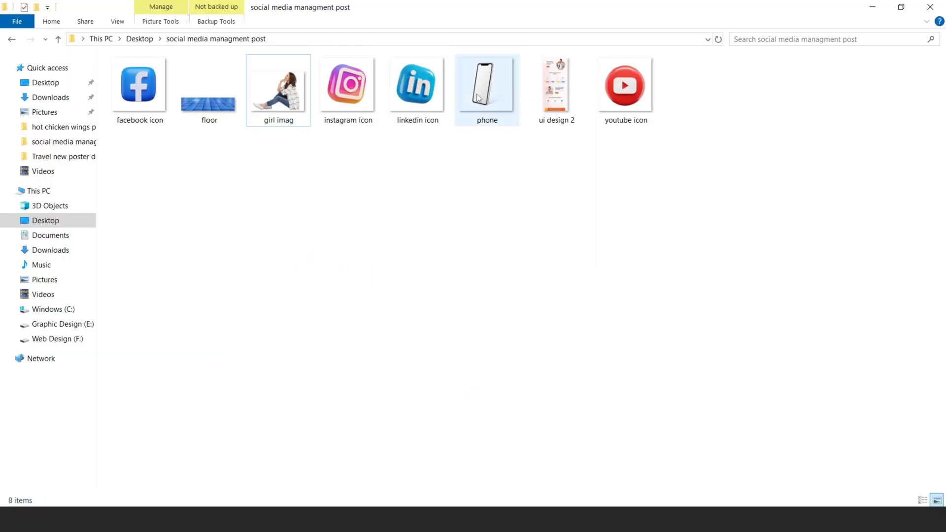
Place the phone image from the project folder, enlarge it and position it on the right half of the canvas beside the girl
left_click_drag(488, 95, 540, 330)
left_click_drag(578, 96, 541, 135)
left_click_drag(380, 248, 452, 274)
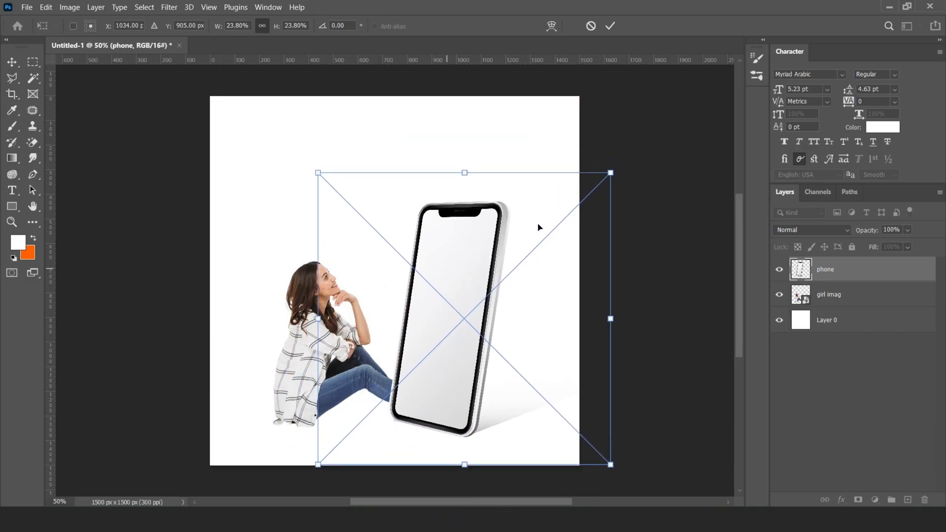
left_click_drag(612, 171, 628, 137)
left_click_drag(485, 217, 498, 220)
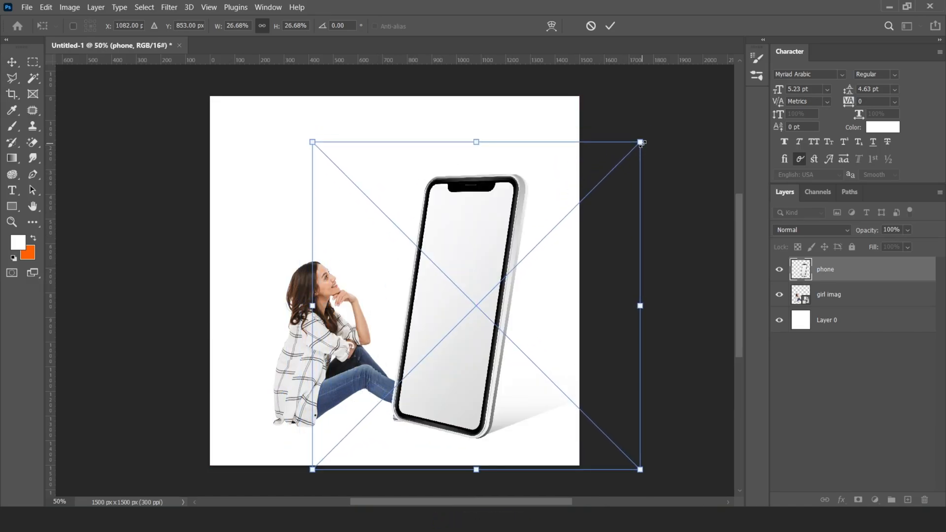
left_click_drag(639, 141, 659, 122)
left_click_drag(562, 181, 558, 177)
key("Return")
Move the girl layer above the phone, scale it to about 6.25% and position it with her feet in front of the phone
left_click_drag(840, 296, 839, 263)
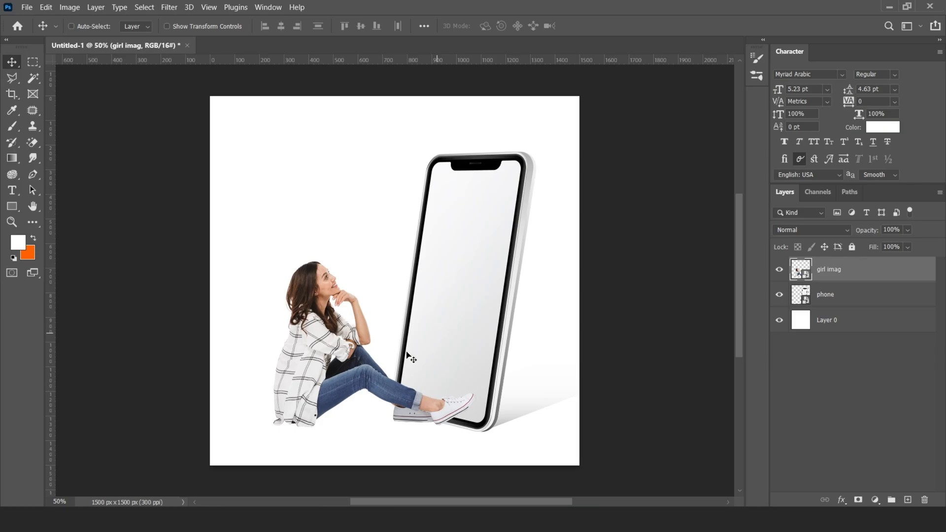
mouse_move(360, 387)
left_mouse_down()
mouse_move(360, 403)
mouse_move(358, 392)
left_mouse_up()
key("ctrl+t")
mouse_move(488, 340)
left_mouse_down()
mouse_move(517, 342)
mouse_move(490, 341)
mouse_move(498, 335)
left_mouse_up()
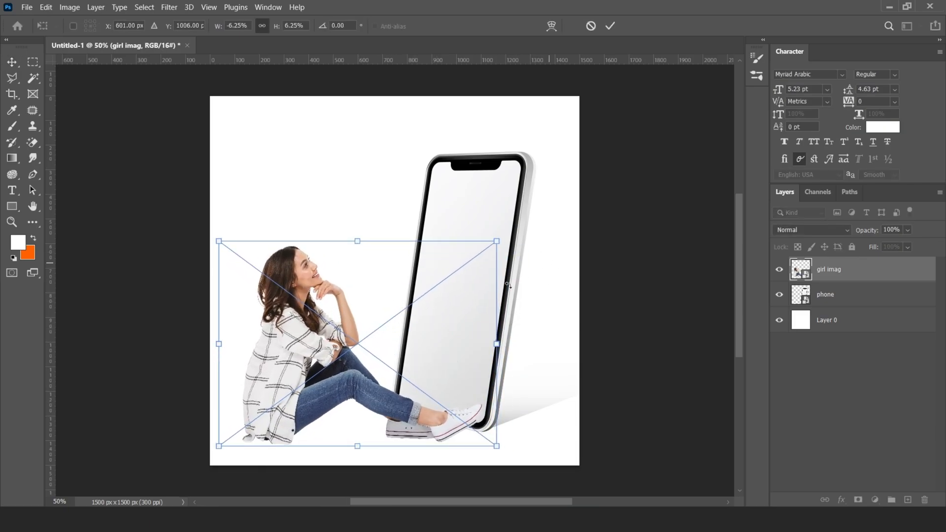
left_click(609, 25)
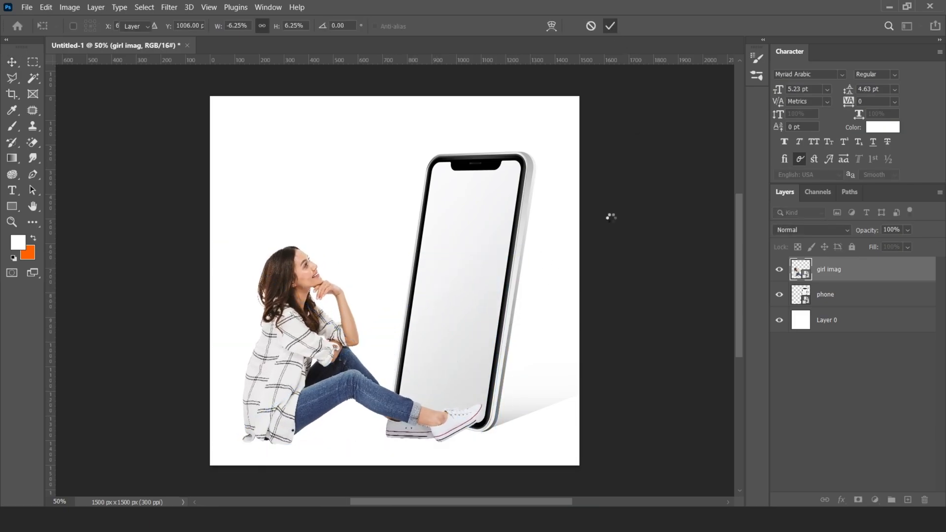
Fill the bottom background layer with the orange foreground color ff6000
left_click(830, 325)
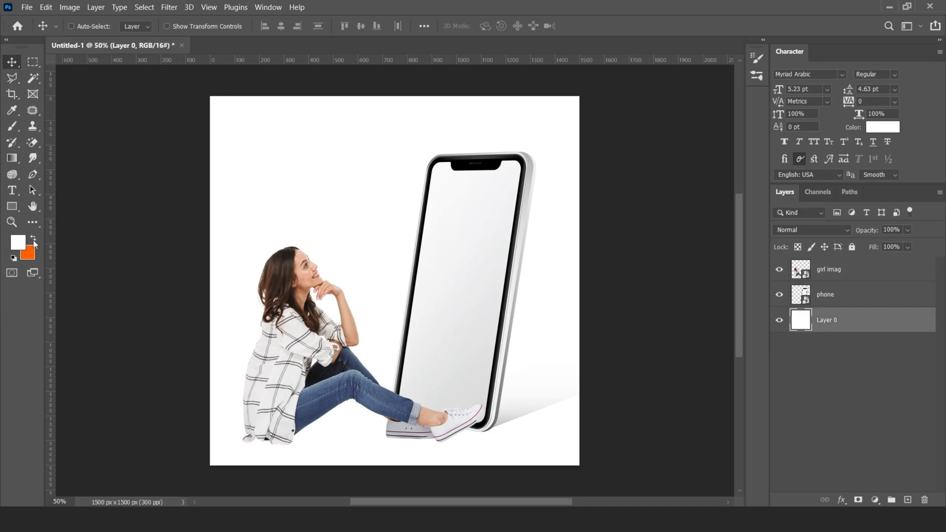
left_click(19, 242)
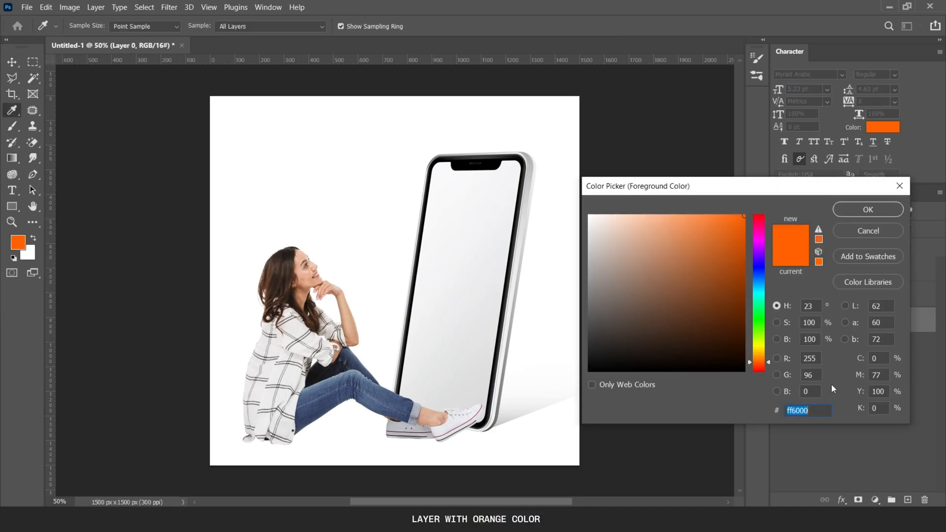
left_click(861, 232)
key("alt+BackSpace")
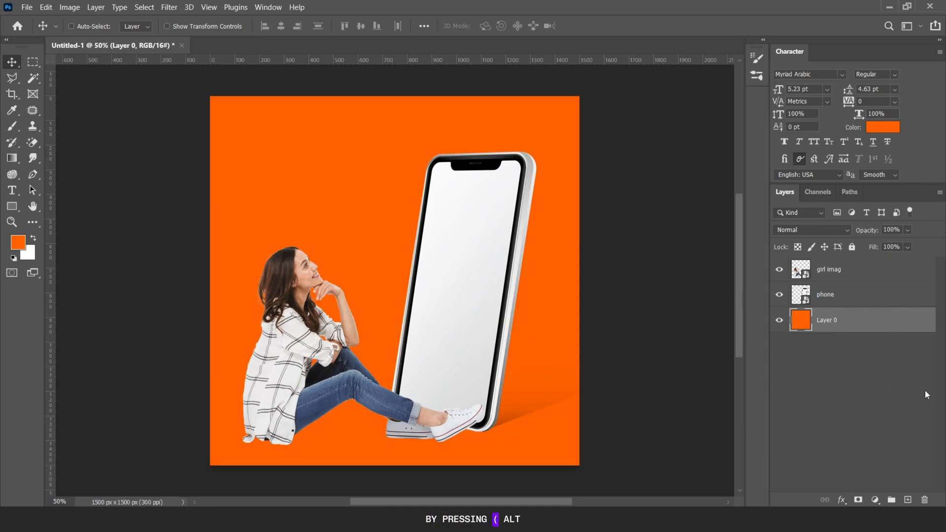
Create a new layer above the orange background and prepare a 1000 px soft brush with white as the foreground color
left_click(11, 129)
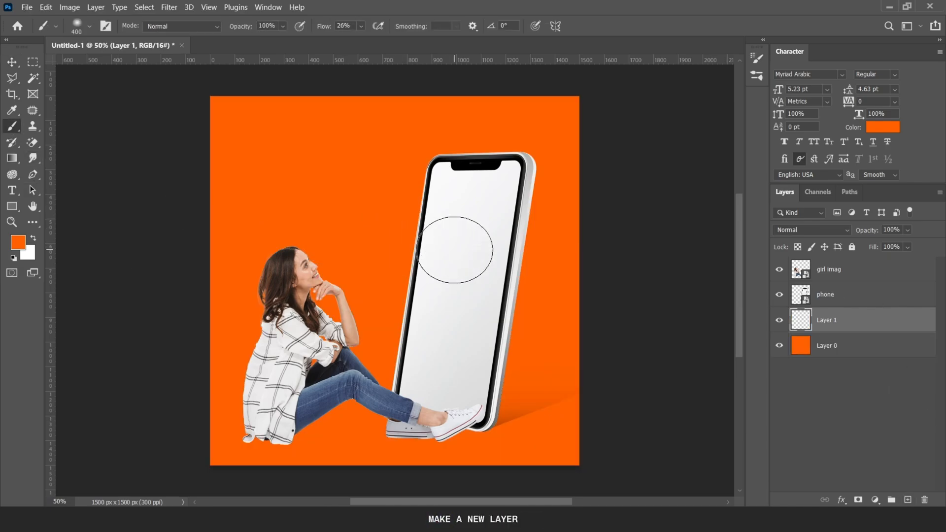
key("bracketright")
key("bracketright")
key("bracketright")
key("bracketright")
key("bracketright")
key("bracketright")
right_click(483, 287)
left_click(642, 192)
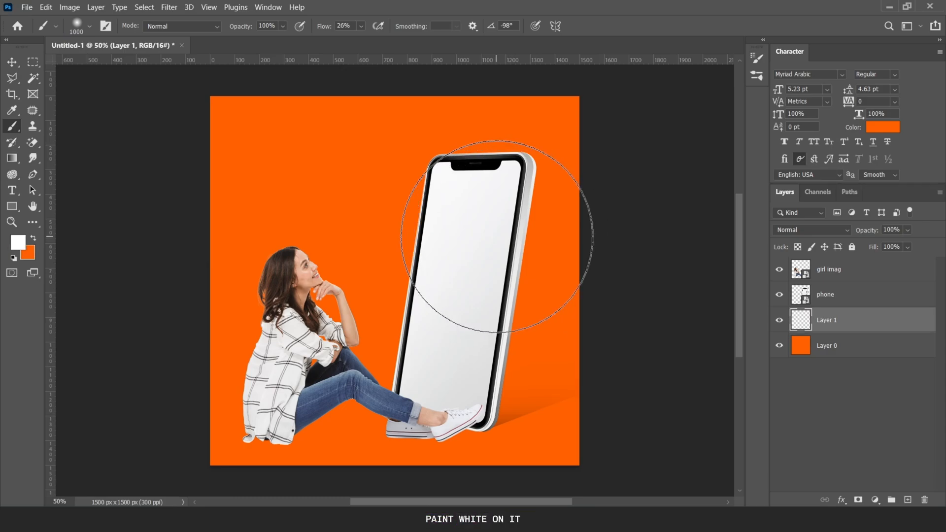
Paint a soft white glow behind the phone at 100% flow and reduce the brush size to 700 px
left_click(476, 253)
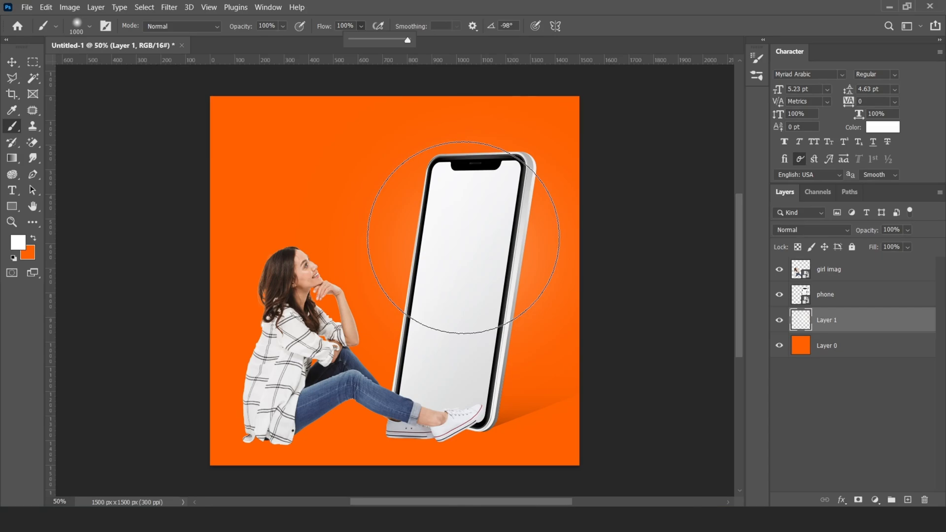
left_click(463, 237)
key("bracketleft")
key("bracketleft")
key("bracketleft")
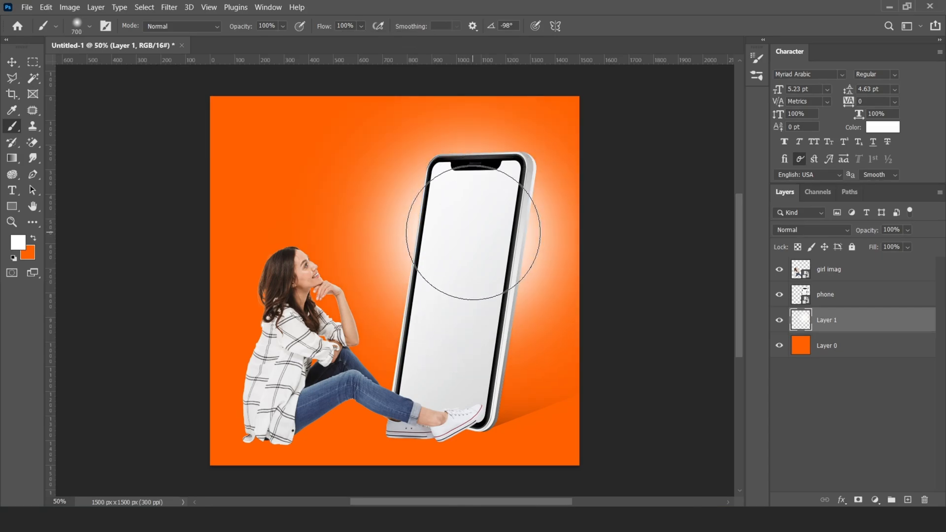
Set the white glow layer's blend mode to Overlay
left_click(12, 61)
left_click(808, 230)
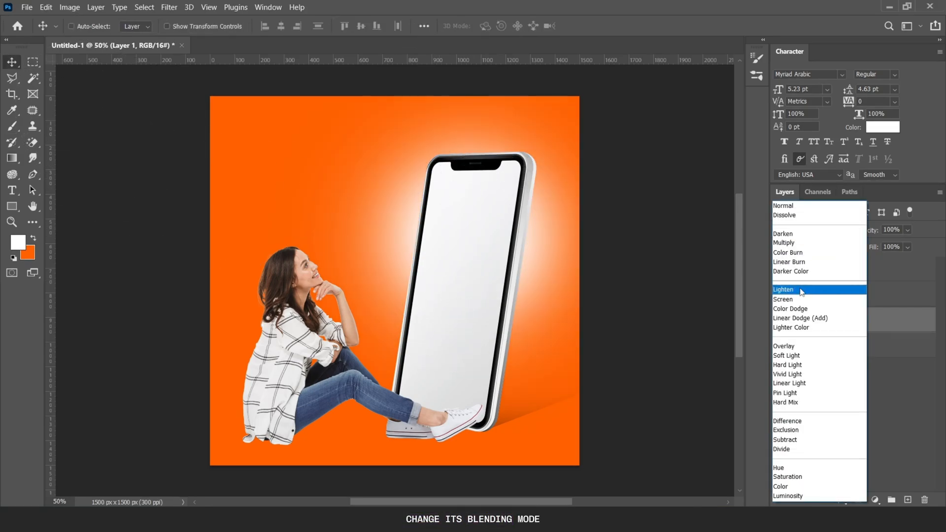
left_click(798, 347)
Transform the glow to about 117.5% width and 159.3% height, rotate it about 5° and center it behind the phone
key("ctrl+t")
key("ctrl+0")
left_click_drag(463, 156, 470, 109)
left_click_drag(511, 223, 516, 253)
left_click_drag(584, 142, 599, 156)
left_click_drag(573, 153, 594, 125)
scroll(494, 242, "up", 1)
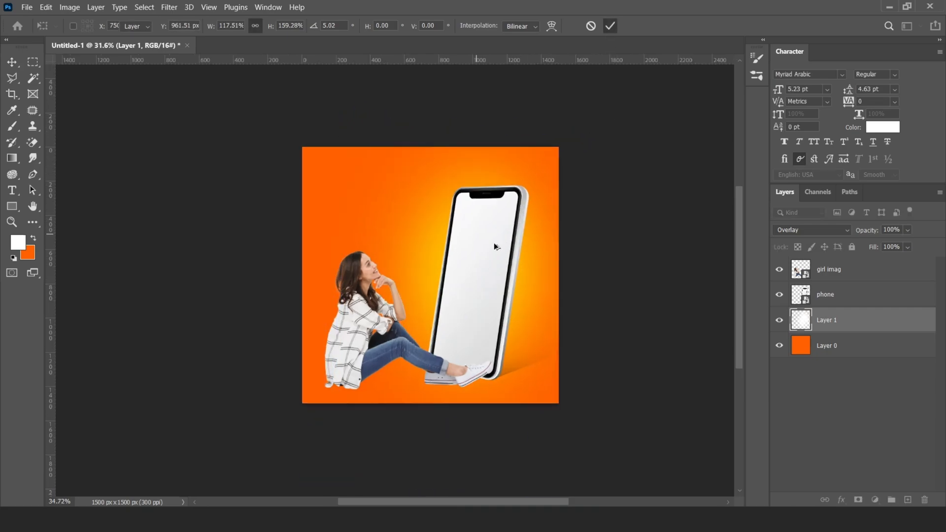
key("Return")
scroll(493, 242, "up", 5)
scroll(495, 232, "down", 8)
scroll(518, 229, "up", 4)
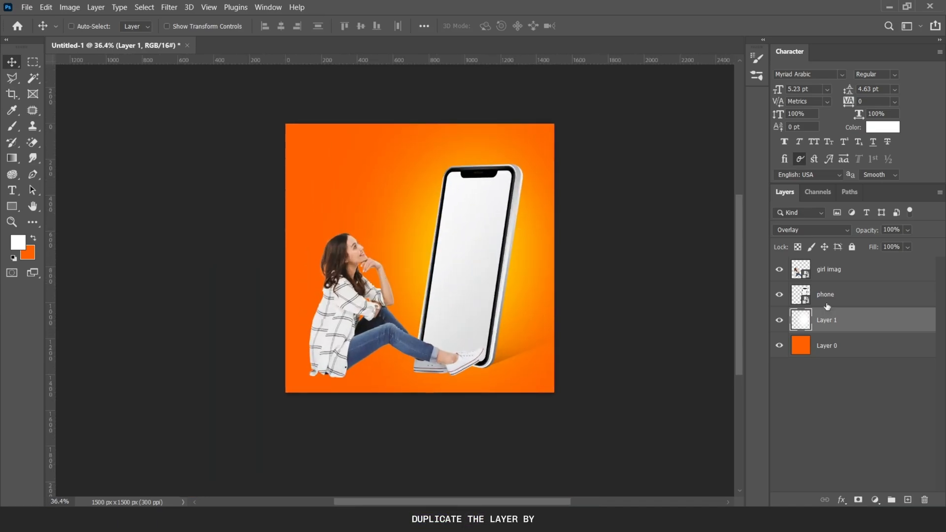
Duplicate the glow layer, set the copy to Normal at 45% opacity and shrink it behind the phone
key("ctrl+j")
left_click(813, 229)
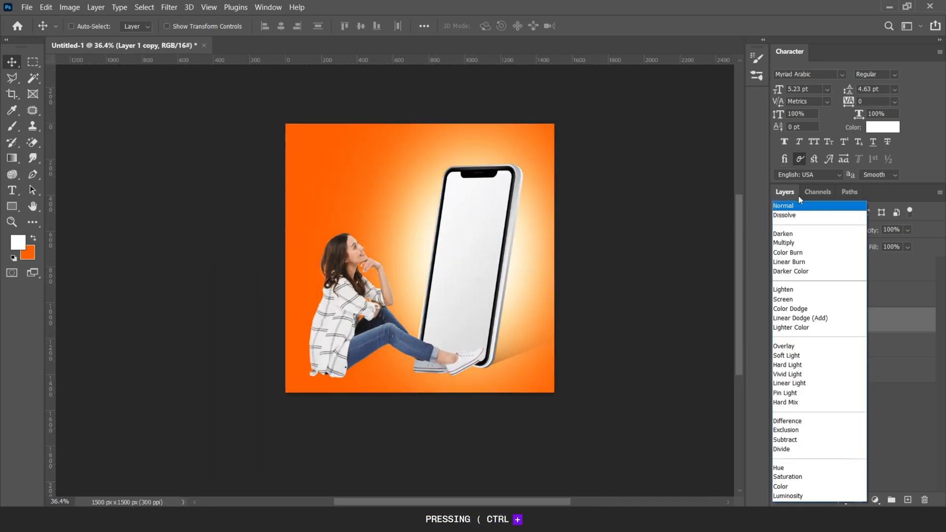
left_click(793, 204)
key("ctrl+t")
left_click_drag(578, 93, 525, 187)
left_click_drag(497, 240, 517, 231)
key("Return")
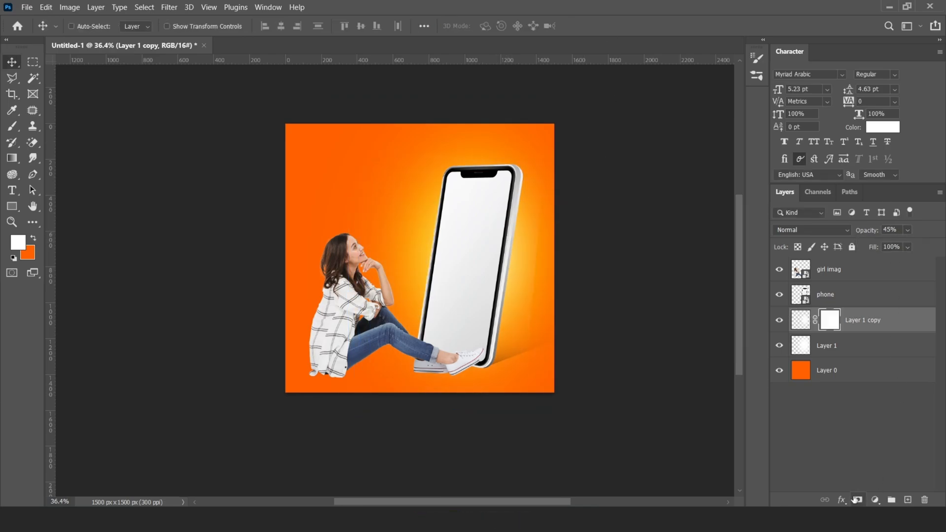
Add a layer mask to the glow copy and paint black on its right side to fade that edge
left_click(12, 126)
key("x")
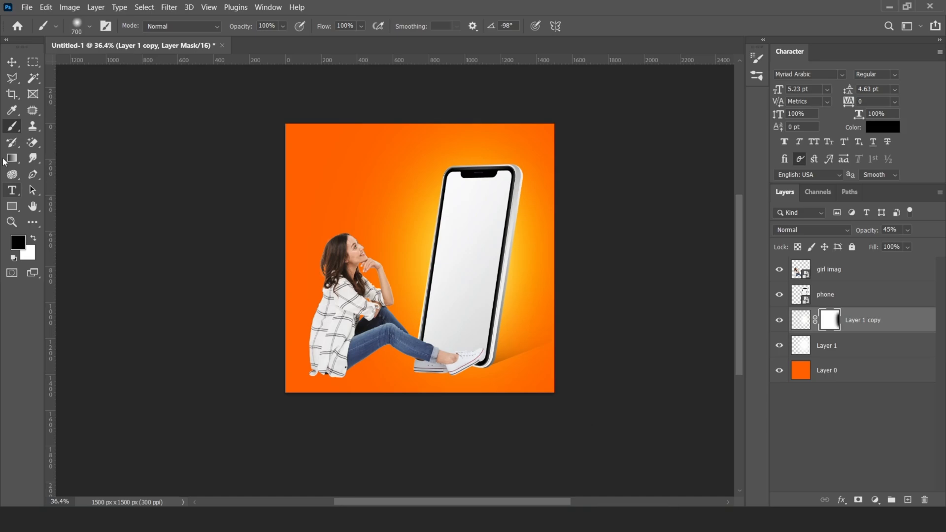
left_click(11, 62)
Group the orange fill layer and both glow layers into a group named Background
left_click(862, 320)
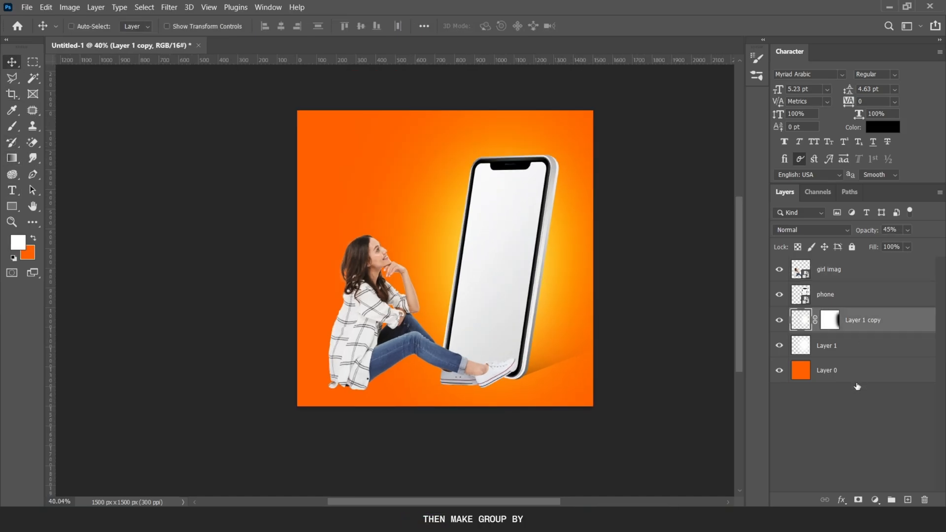
left_click(851, 370, "shift")
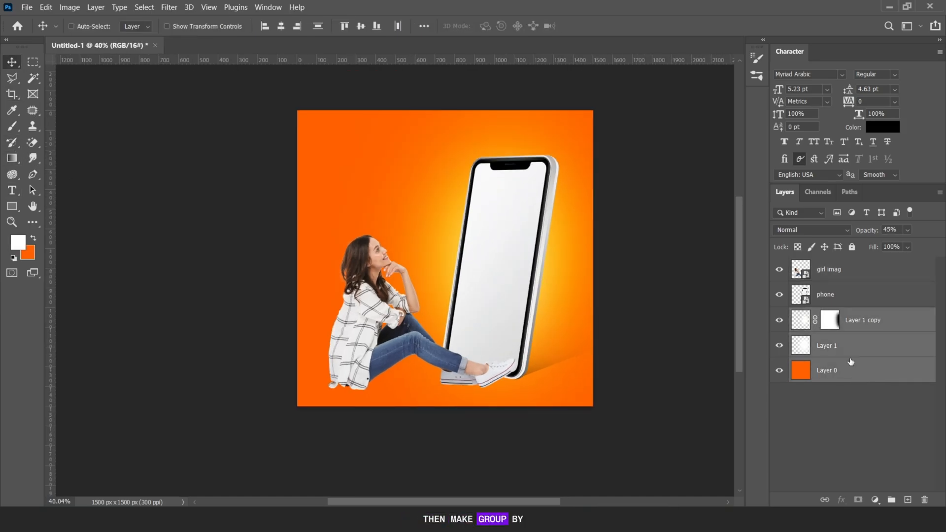
key("ctrl+g")
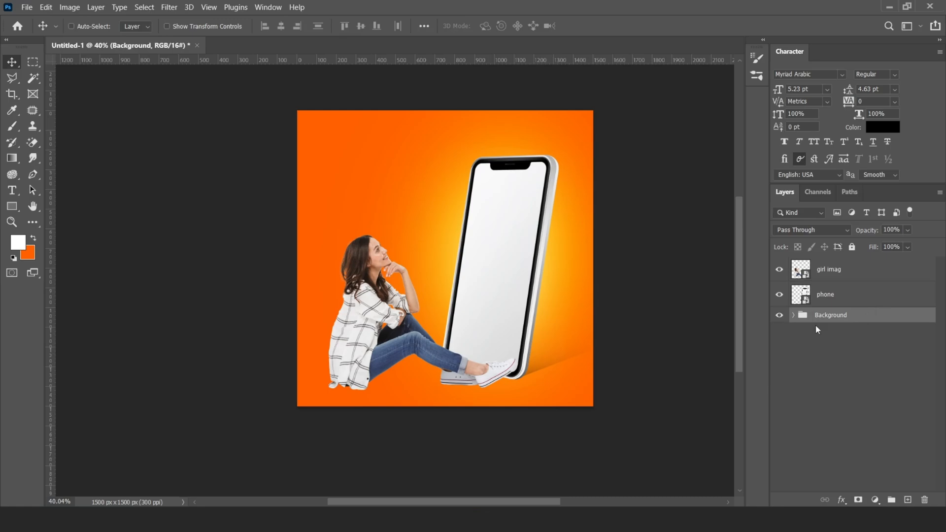
Place the floor image at the top of the Background group, scale it to about 71.41% and position it across the canvas bottom
left_click(793, 315)
left_click(837, 338)
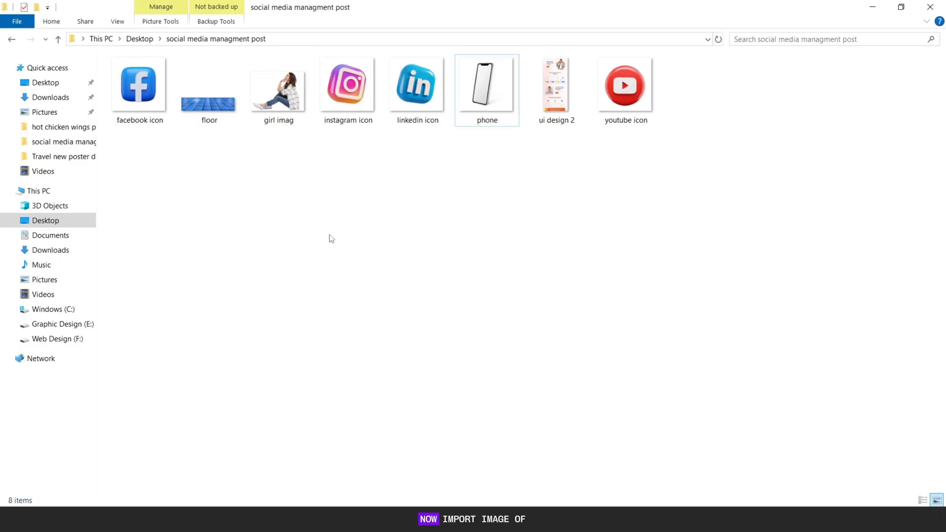
left_click_drag(209, 98, 365, 396)
left_click_drag(456, 291, 453, 407)
left_click_drag(590, 331, 660, 308)
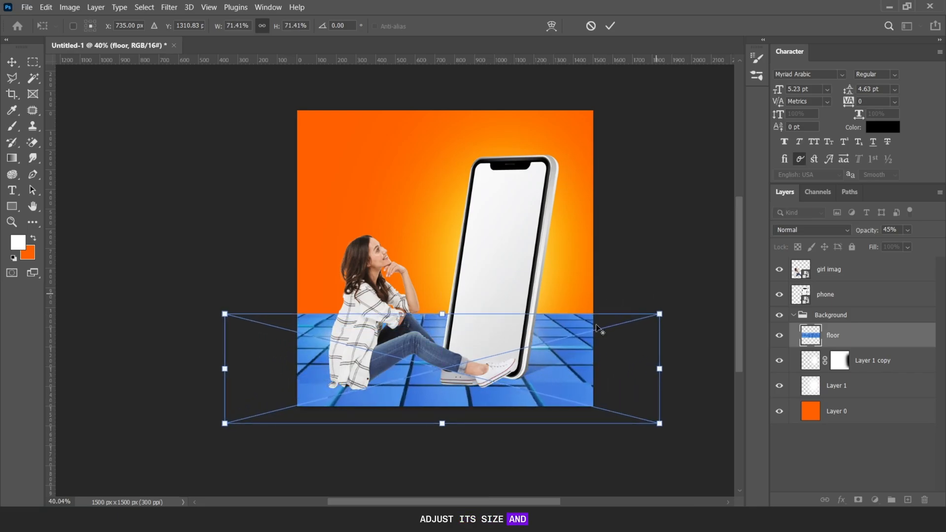
mouse_move(533, 367)
left_mouse_down()
mouse_move(553, 350)
mouse_move(545, 359)
left_mouse_up()
left_click(610, 26)
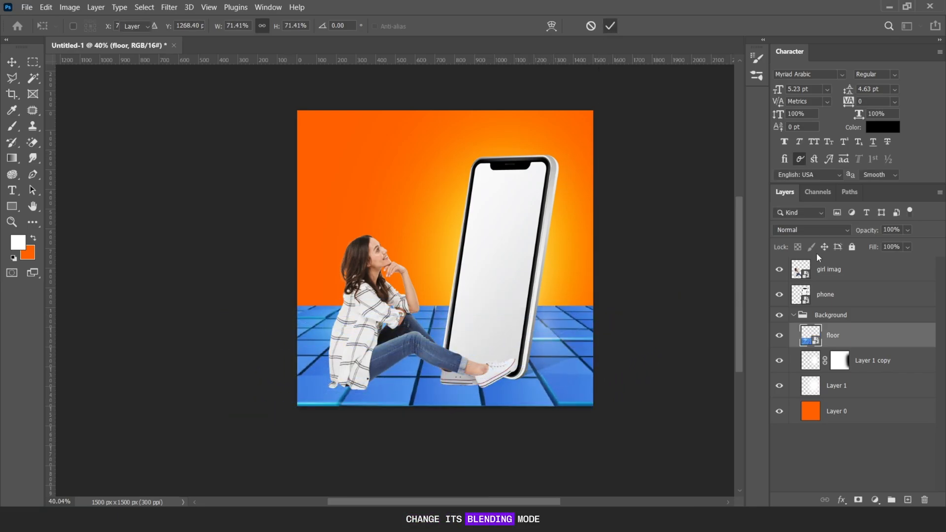
Set the floor layer's blend mode to Soft Light and reduce its height to about 64.05%
left_click(811, 229)
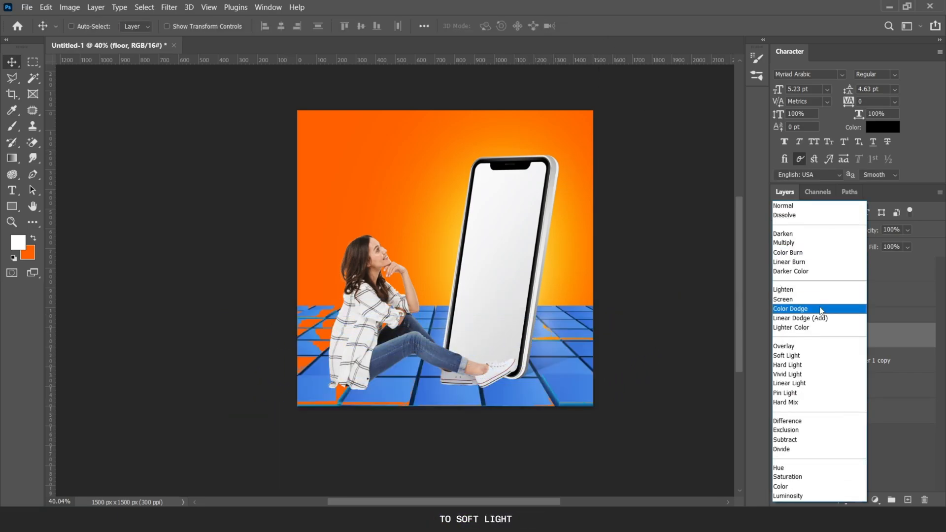
left_click(802, 355)
key("ctrl+t")
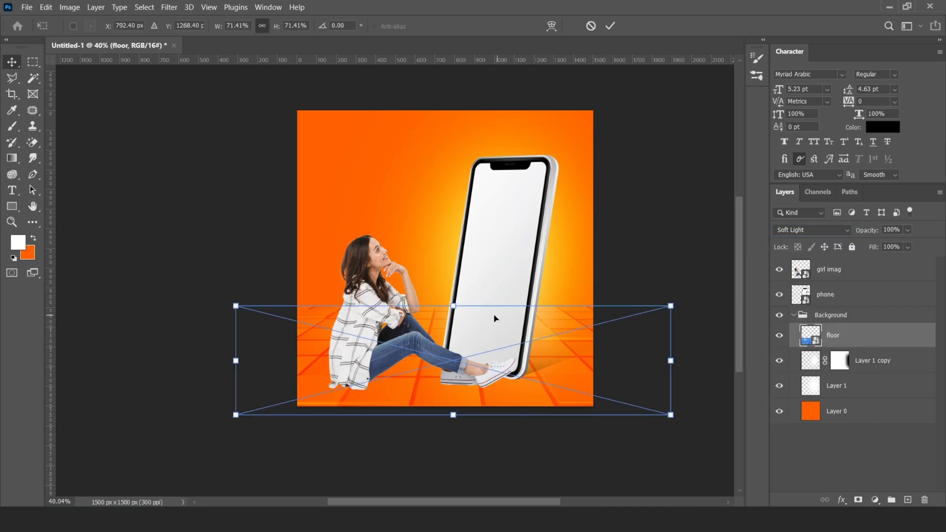
left_click_drag(456, 305, 463, 317)
key("ctrl+z")
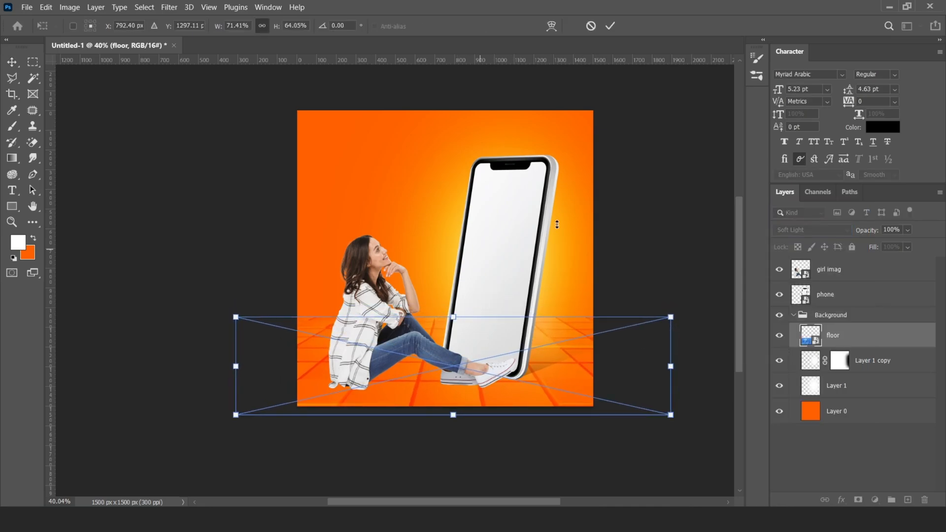
left_click(612, 26)
Add a layer mask to the floor and paint black along its far edge to blend it into the background
left_click(12, 126)
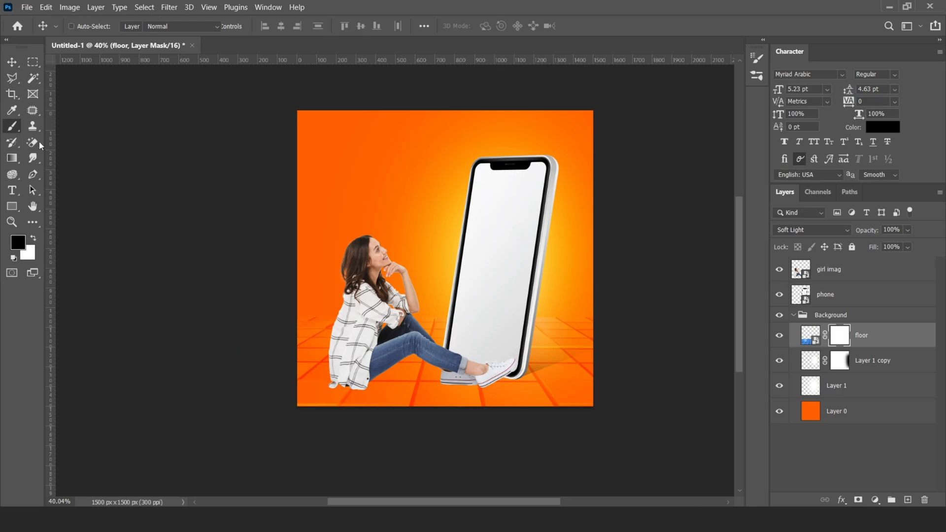
left_click_drag(432, 271, 143, 200)
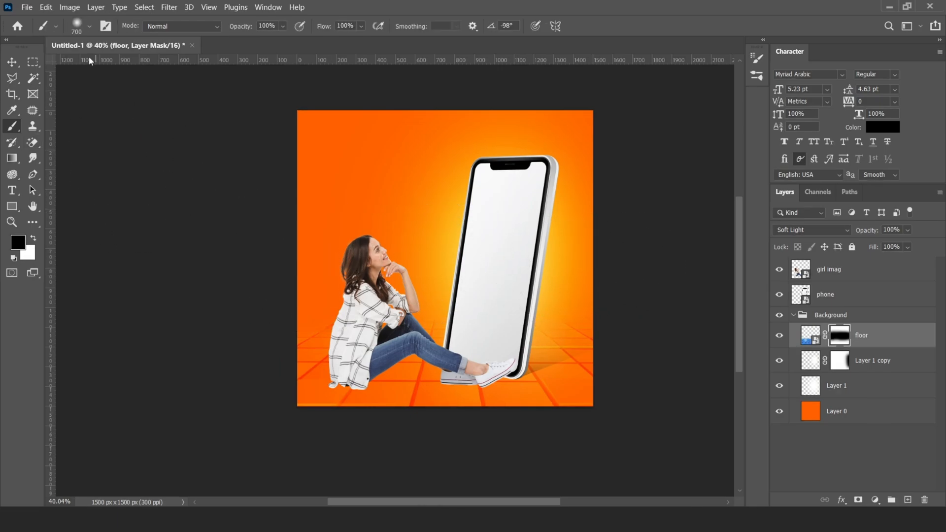
left_click(12, 62)
scroll(372, 307, "down", 3)
scroll(468, 208, "up", 3)
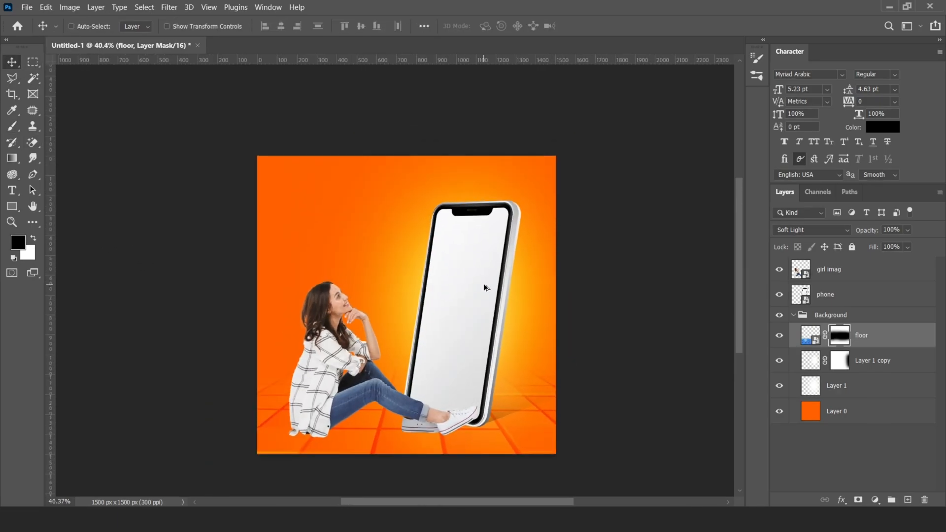
Collapse the Background group, select the phone layer and hide the girl layer
left_click(799, 317)
left_click(831, 297)
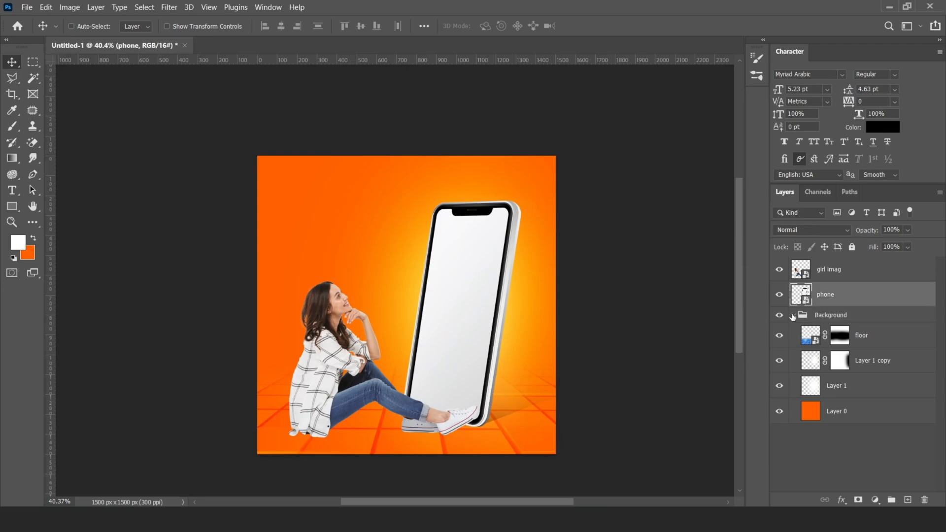
left_click(792, 315)
left_click(779, 270)
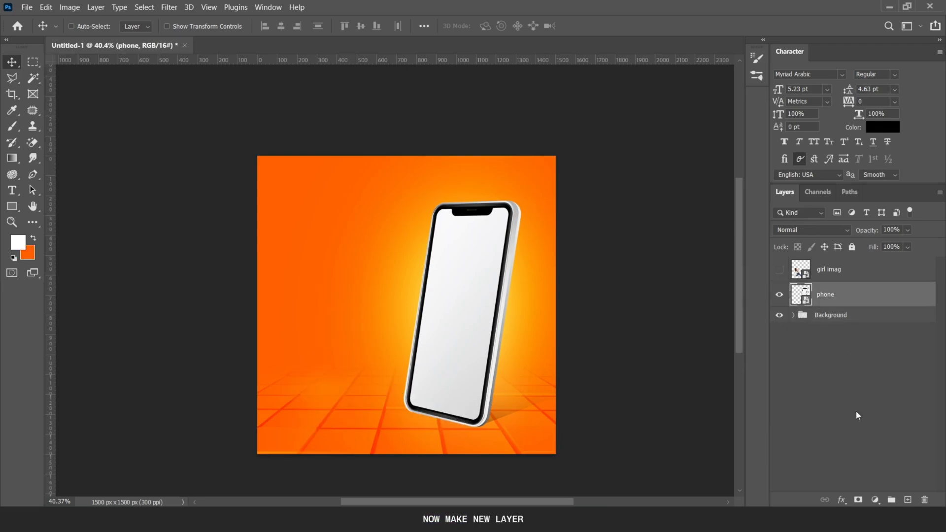
Add a new layer above the phone layer and select the phone's blank screen area on the phone layer with the Magic Wand
left_click(907, 500)
key("w")
scroll(466, 267, "up", 2)
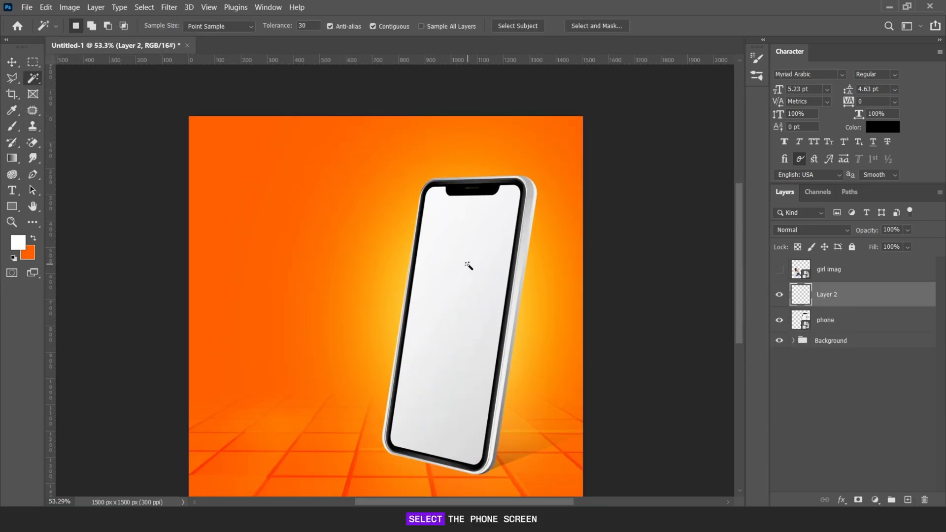
left_click(471, 271)
left_click(825, 319)
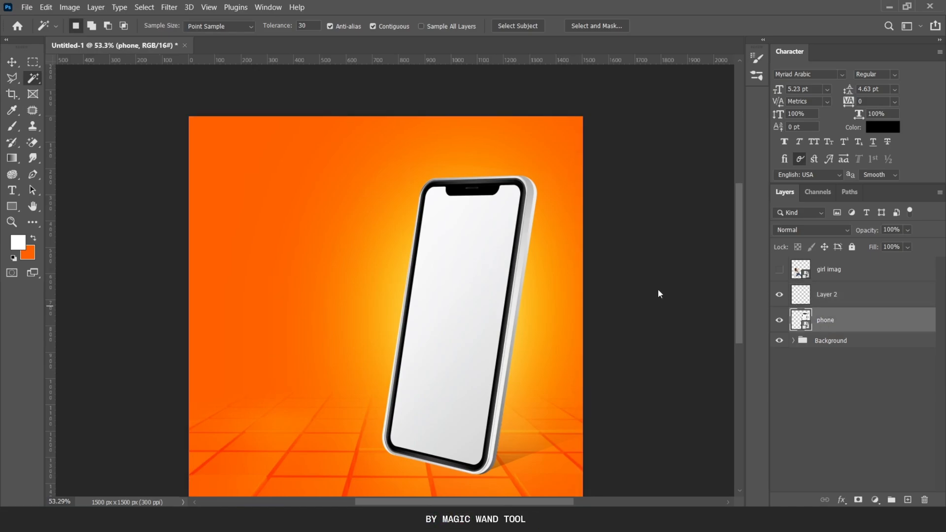
left_click(492, 258)
left_click(13, 63)
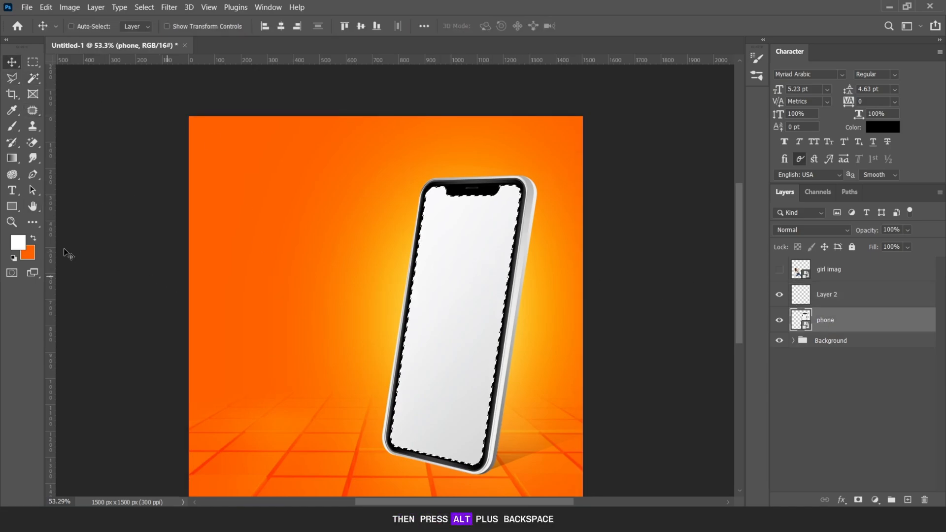
Fill the screen selection with orange on the new layer and rename that layer "mobile screen"
left_click(33, 239)
left_click(808, 295)
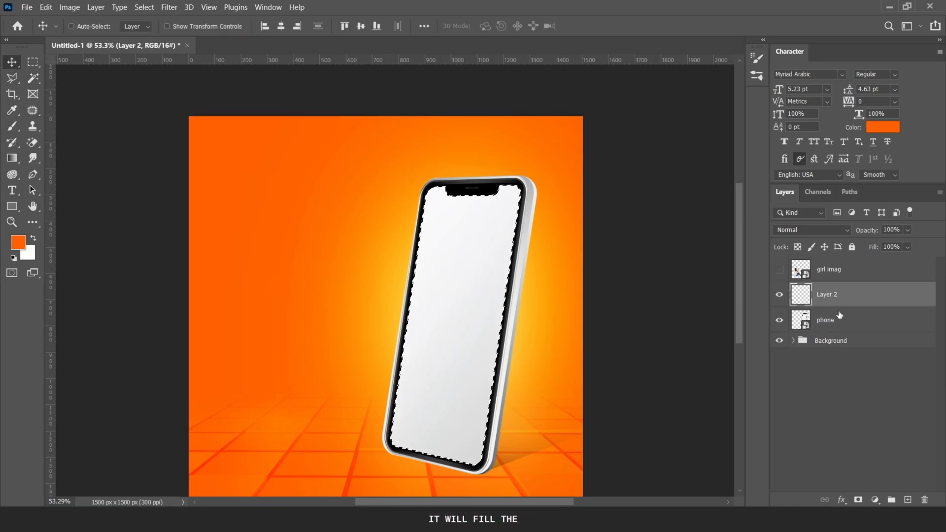
key("alt+BackSpace")
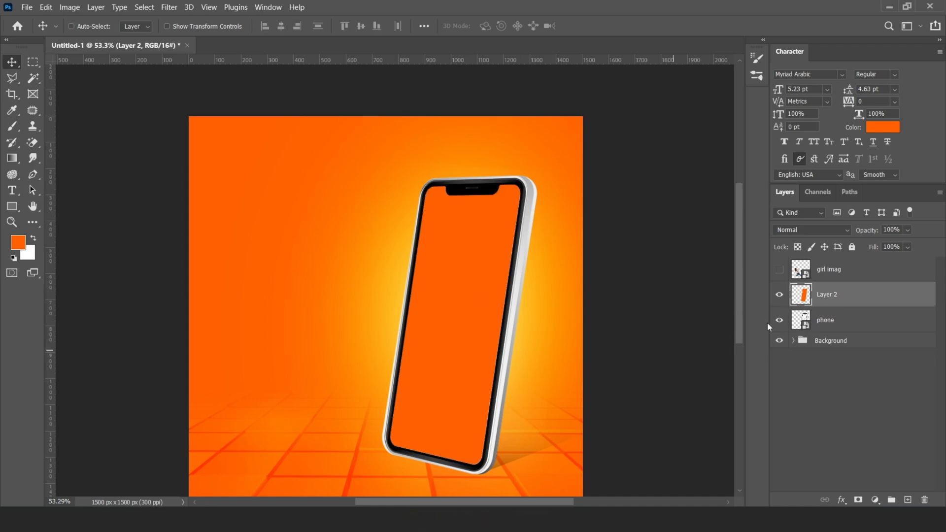
left_click(825, 297)
type("mobile screen")
key("Return")
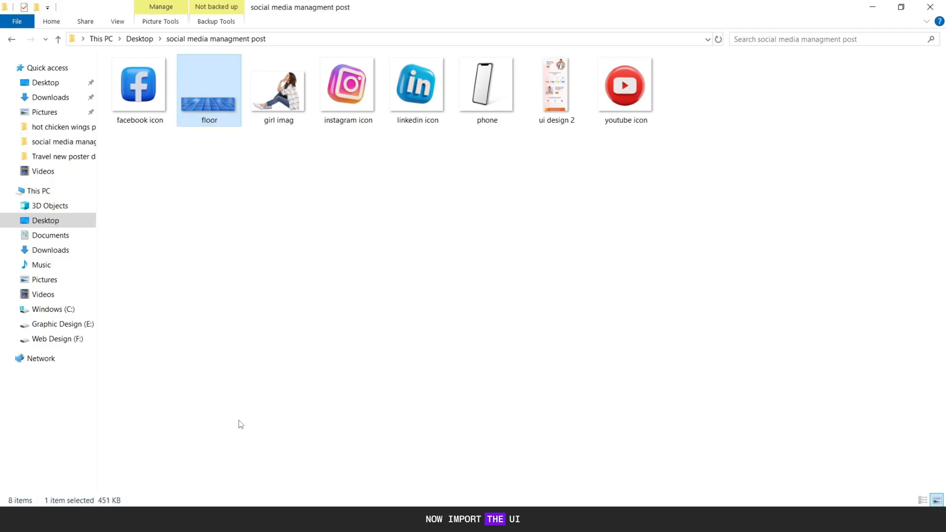
Place the ui design 2 image above the mobile screen layer, scale it to about 46.05% and position it over the phone
left_click_drag(569, 83, 460, 358)
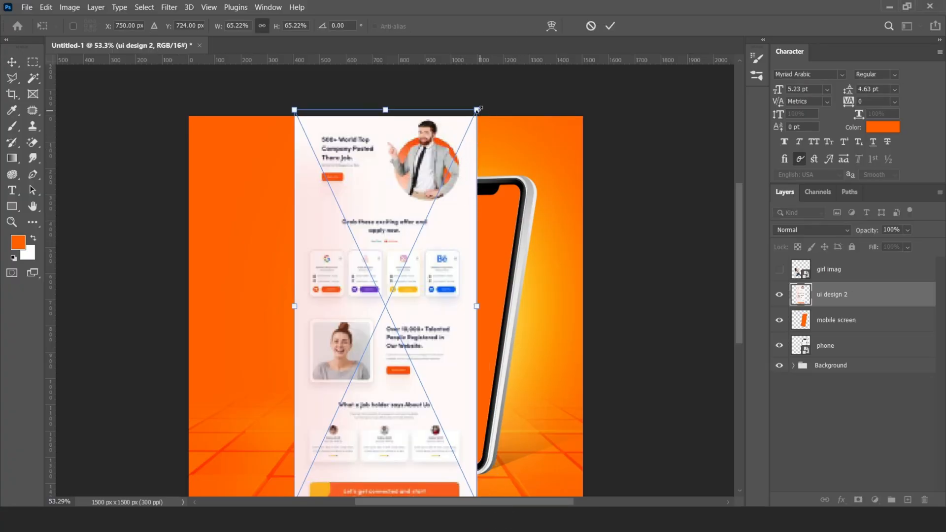
left_click_drag(478, 108, 451, 167)
left_click_drag(409, 206, 482, 226)
left_click(611, 26)
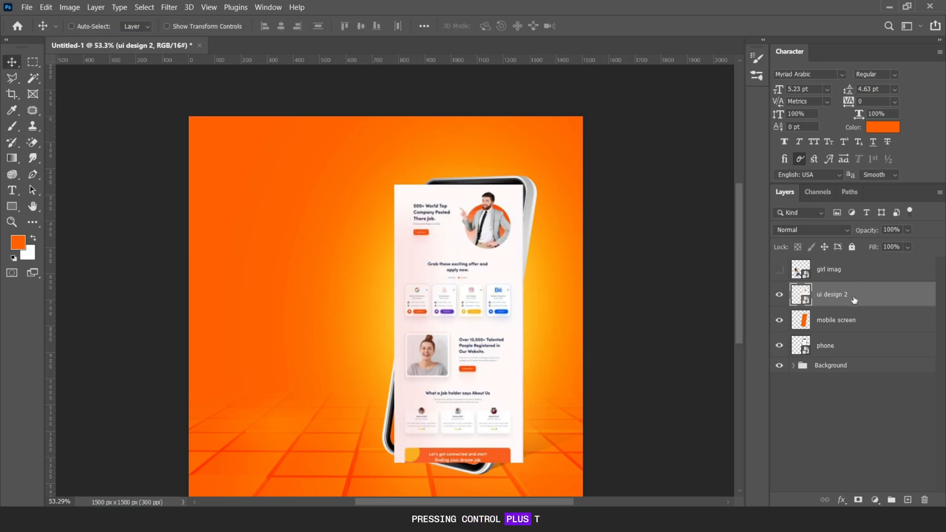
Distort the ui design 2 image so its corners follow the tilted phone screen
key("ctrl+t")
right_click(492, 194)
left_click(508, 270)
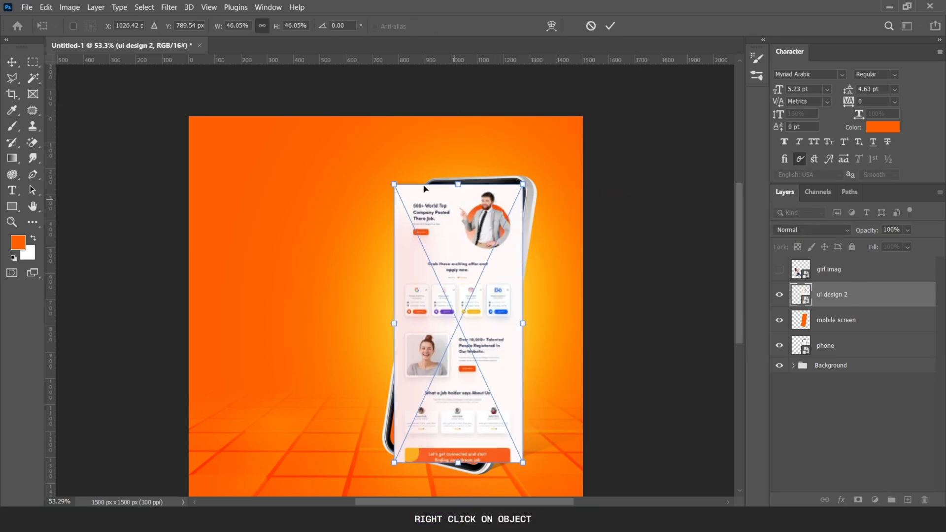
scroll(415, 189, "up", 8)
left_click_drag(371, 183, 434, 186)
scroll(598, 151, "down", 1)
scroll(598, 150, "down", 6)
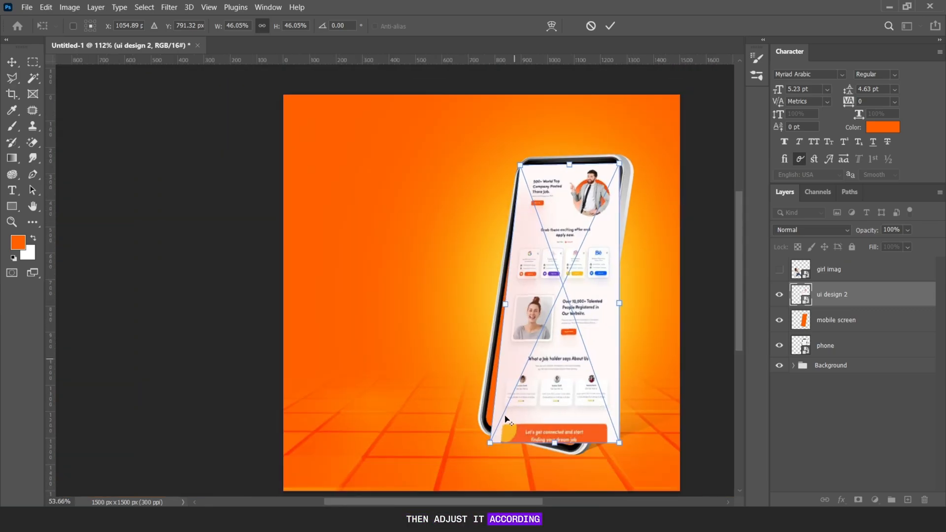
scroll(495, 407, "up", 5)
left_click_drag(486, 452, 472, 430)
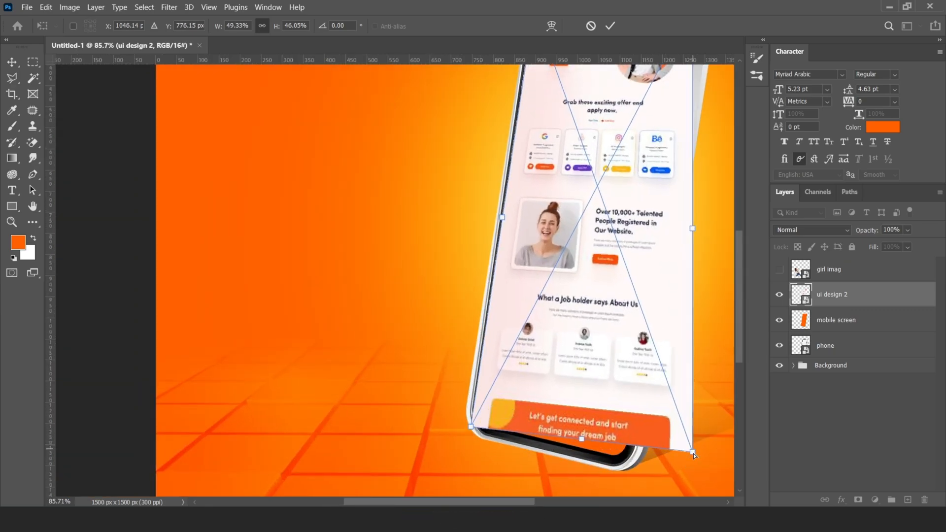
left_click_drag(694, 455, 628, 460)
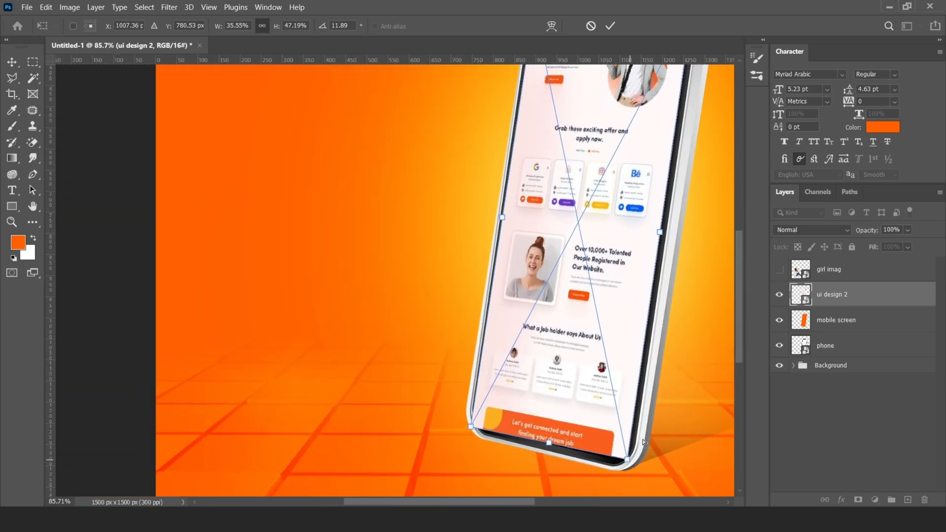
left_click(609, 26)
Clip the ui design 2 layer to the mobile screen layer with a clipping mask
scroll(520, 313, "down", 8)
scroll(604, 181, "up", 5)
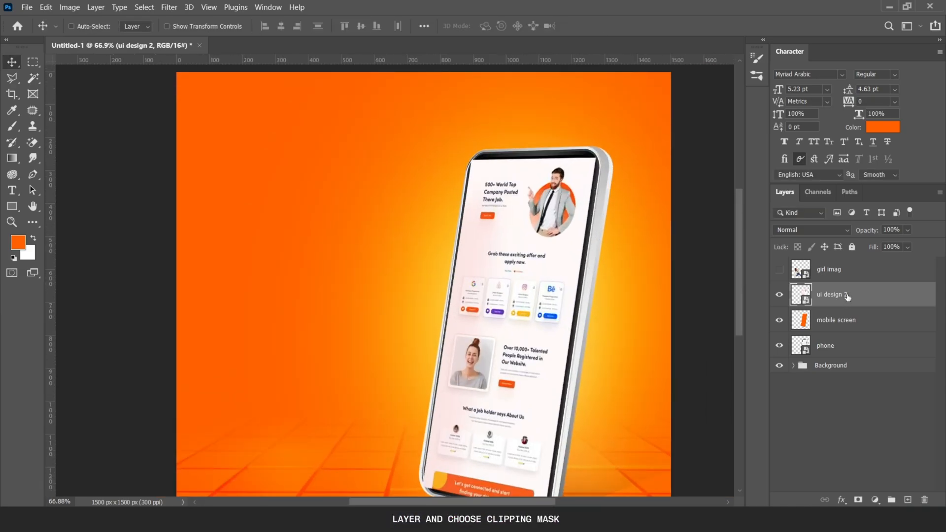
right_click(845, 296)
left_click(720, 303)
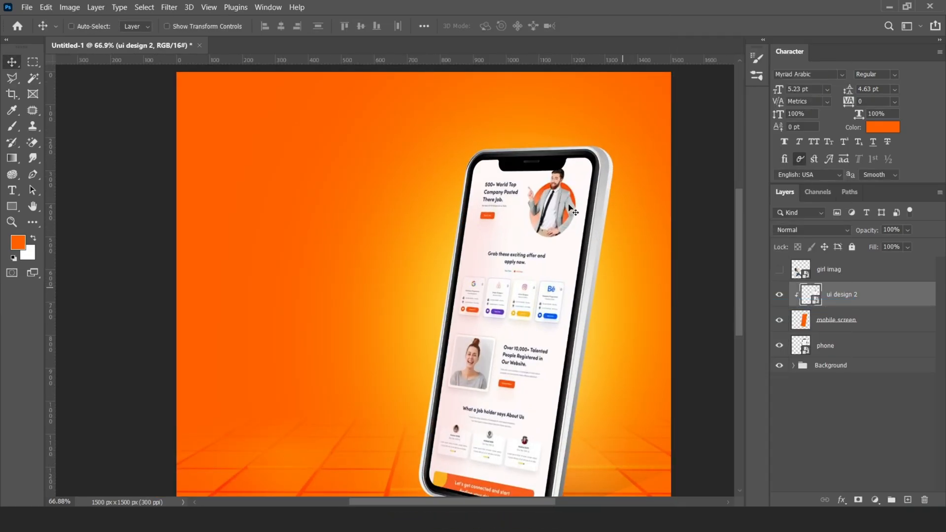
Refine the upper-right and lower-right corners of the clipped UI design so it fully covers the phone screen
scroll(536, 226, "down", 2)
scroll(537, 225, "up", 2)
key("ctrl+t")
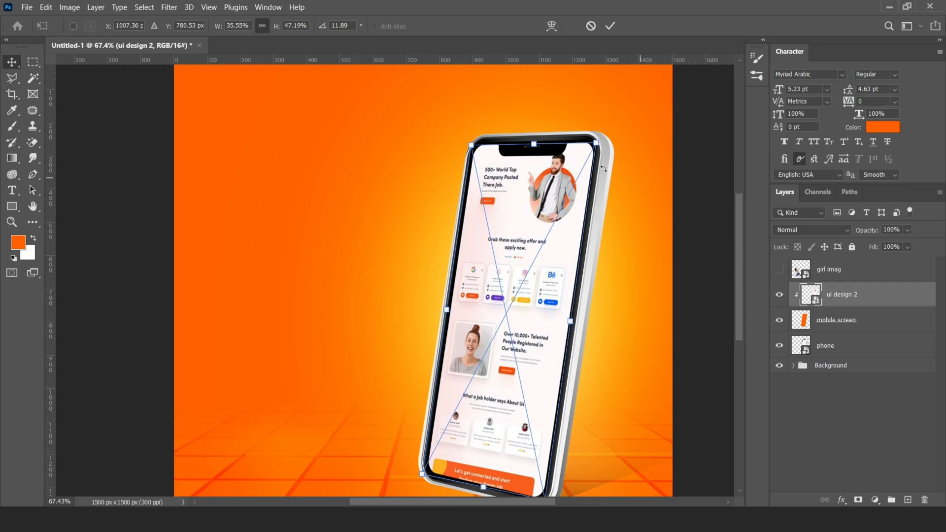
left_click_drag(602, 143, 597, 146)
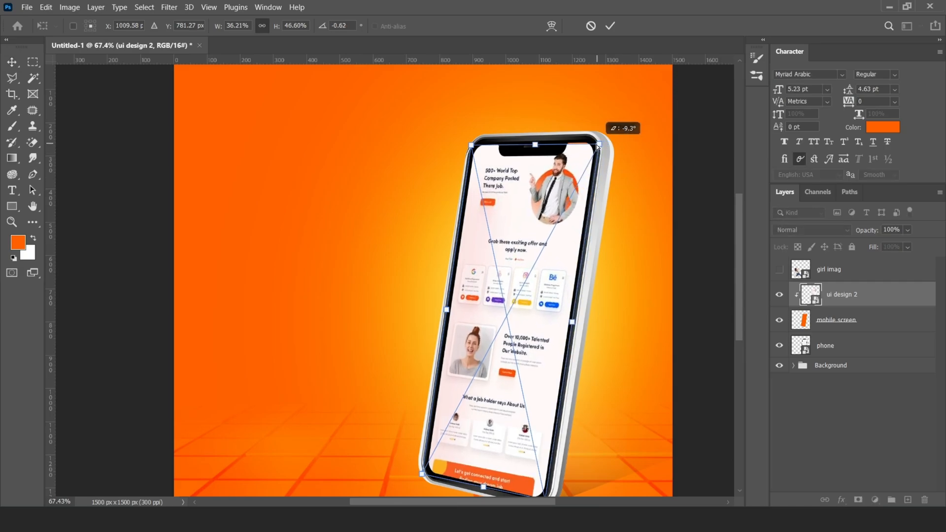
scroll(518, 163, "down", 2)
scroll(538, 412, "up", 5)
left_click_drag(536, 415, 535, 423)
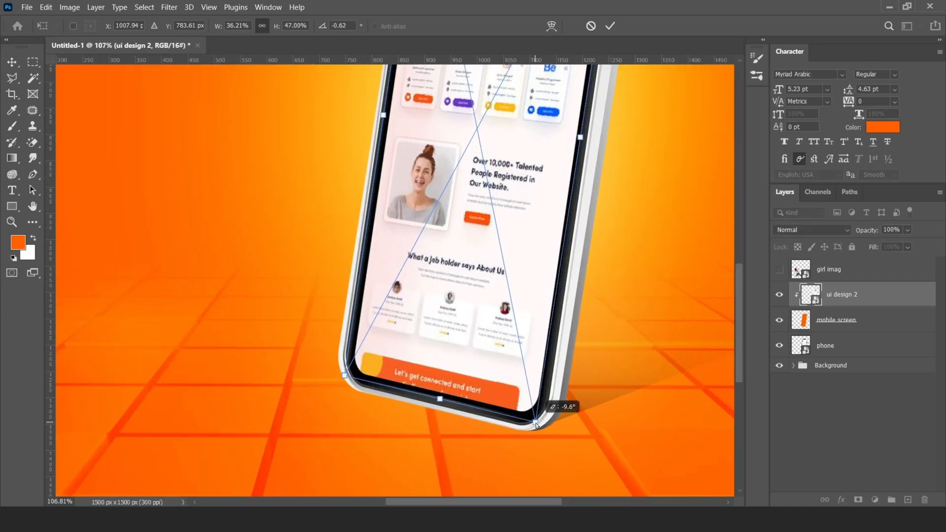
scroll(547, 345, "down", 3)
left_click(613, 24)
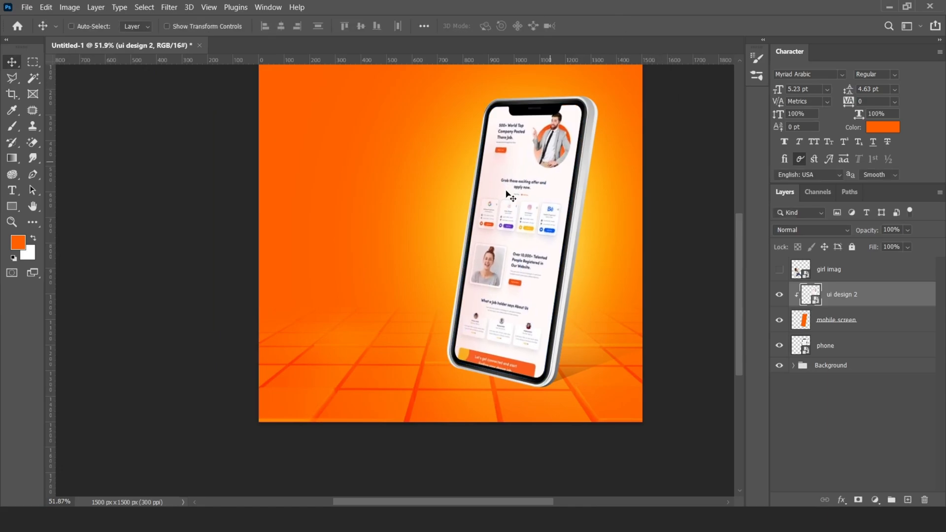
scroll(507, 195, "down", 2)
scroll(528, 295, "up", 1)
Show the girl layer, enlarge her to about 6.26% and shift her about 65 px toward the phone
left_click(780, 270)
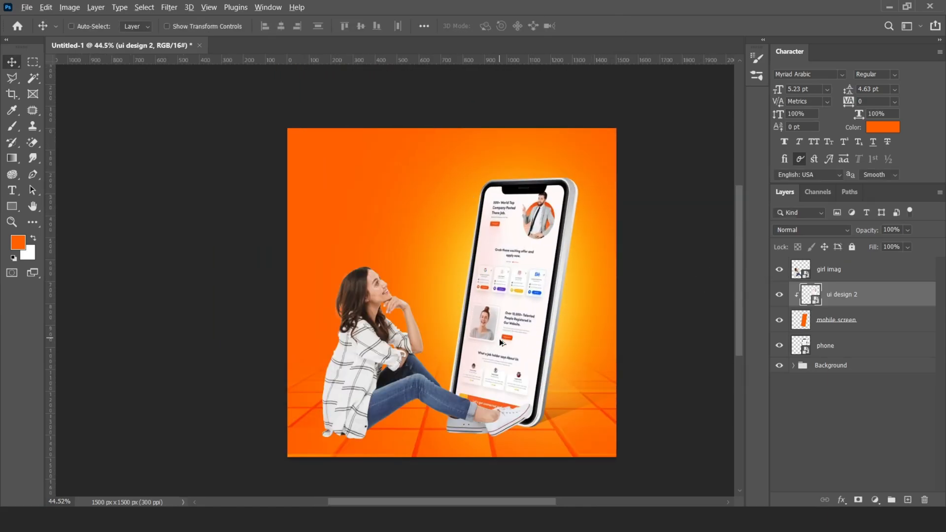
scroll(512, 349, "up", 1)
left_click(836, 347, "shift")
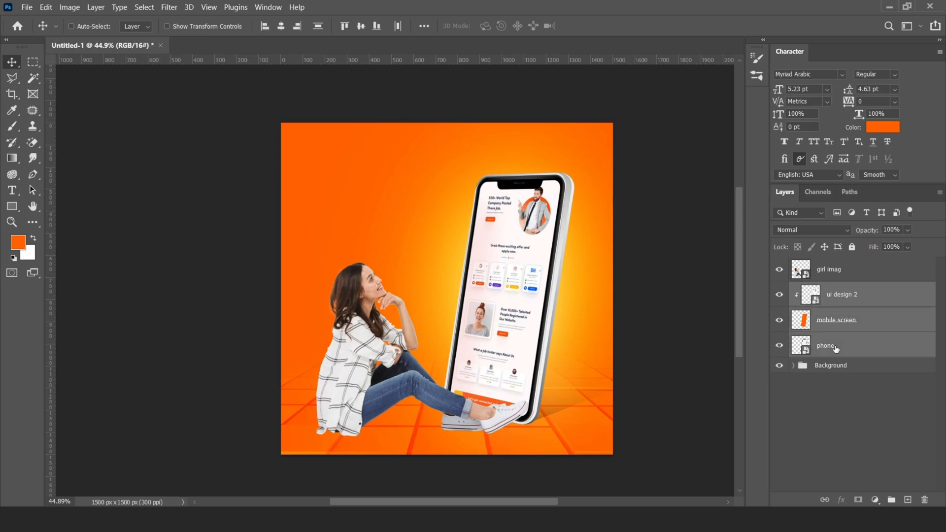
left_click(840, 274)
key("ctrl+t")
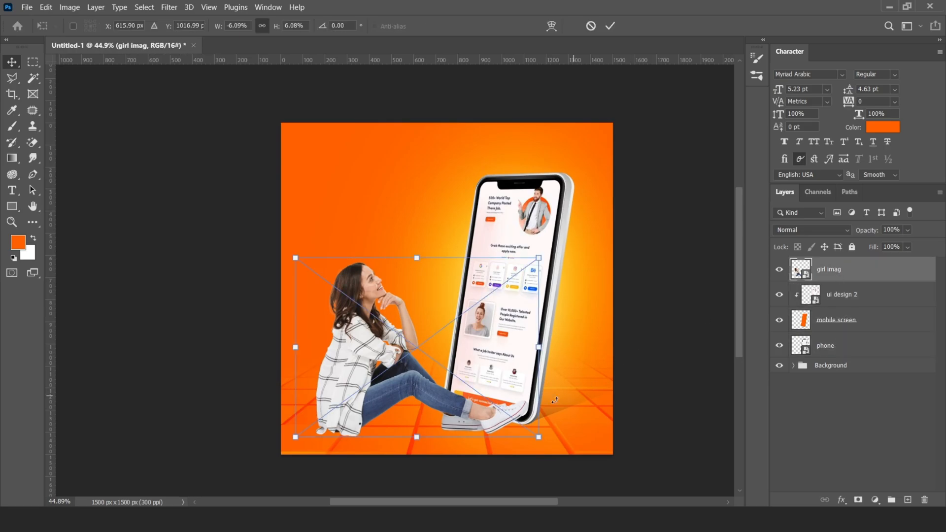
left_click_drag(539, 438, 544, 442)
left_click_drag(523, 389, 537, 392)
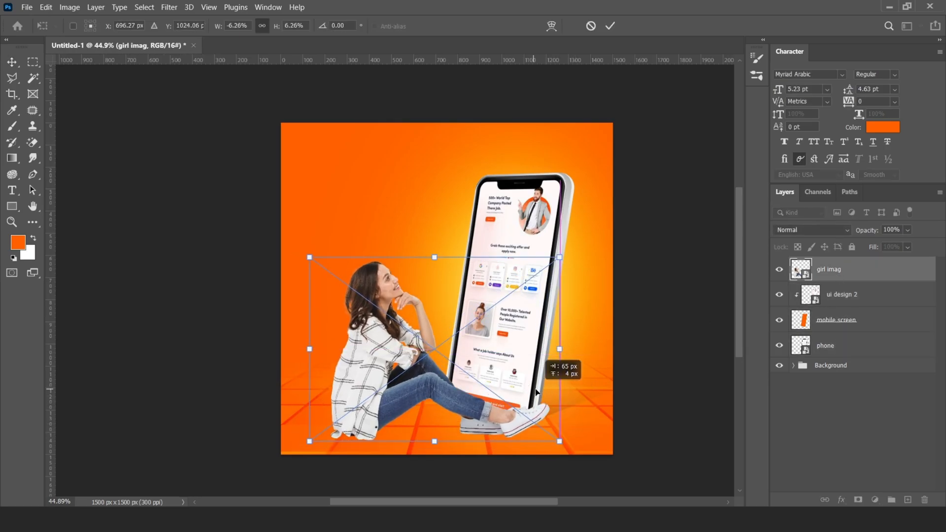
left_click(610, 25)
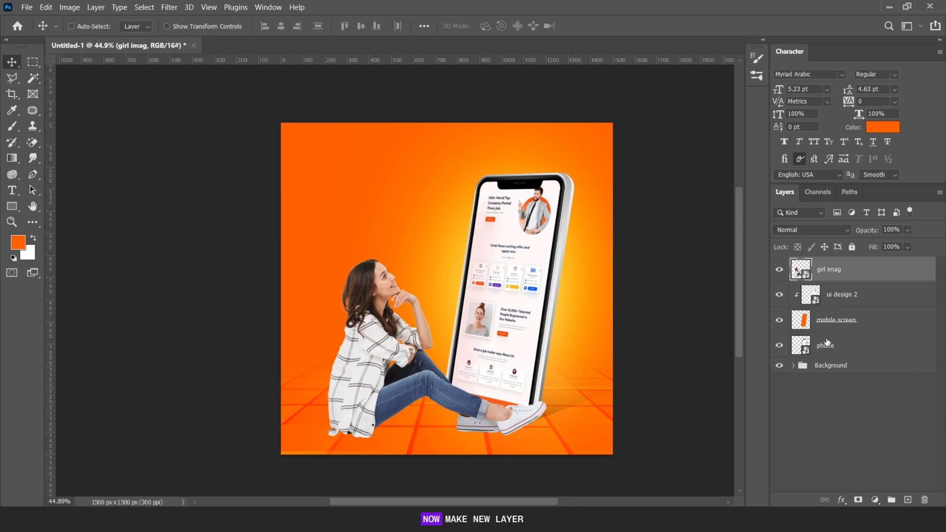
Add a new layer directly beneath the girl layer and set the brush's foreground colour to black (000000)
left_click(852, 298)
key("ctrl+shift+alt+n")
left_click(11, 126)
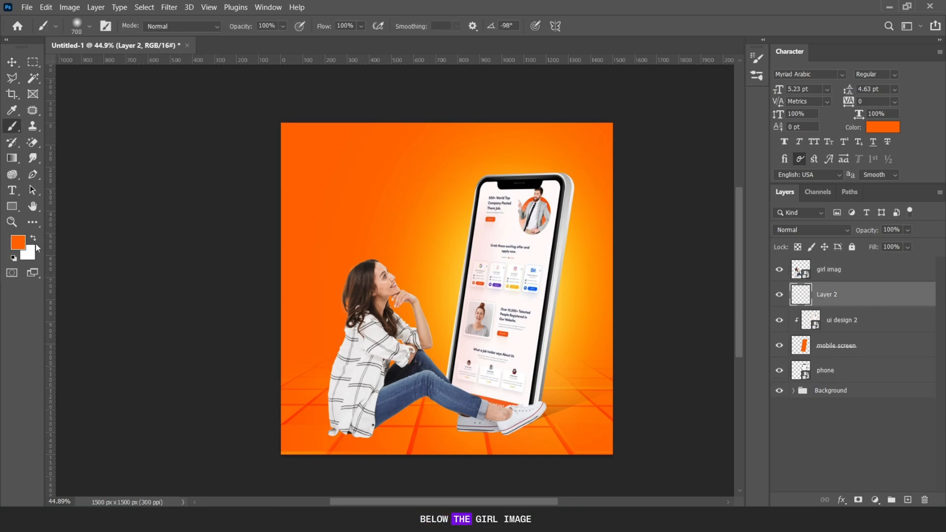
left_click(33, 239)
left_click(18, 242)
left_click_drag(611, 347, 566, 386)
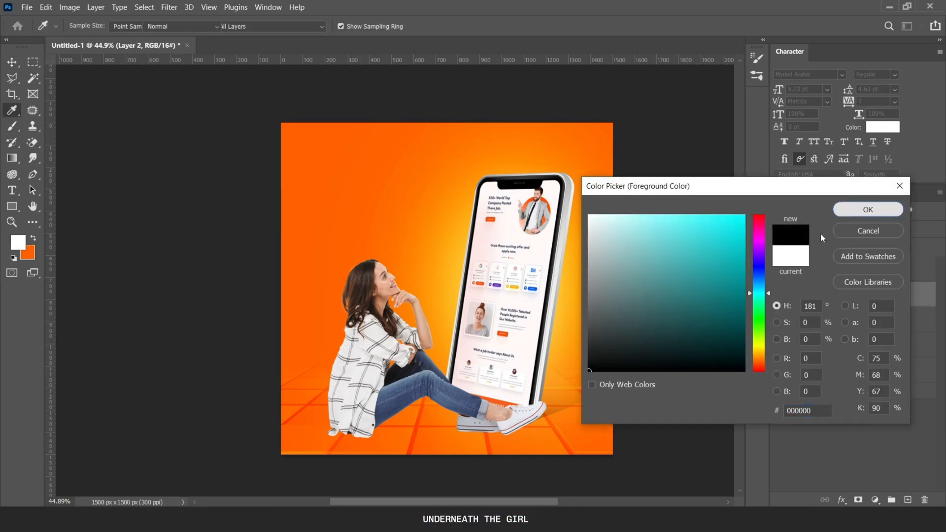
left_click(867, 209)
Paint one soft black dot with a smaller brush and move it beneath the girl's front shoe
scroll(496, 439, "up", 4)
scroll(495, 439, "up", 3)
key("bracketleft")
key("bracketleft")
key("bracketleft")
key("bracketleft")
key("bracketleft")
key("bracketleft")
key("bracketleft")
key("bracketleft")
key("bracketleft")
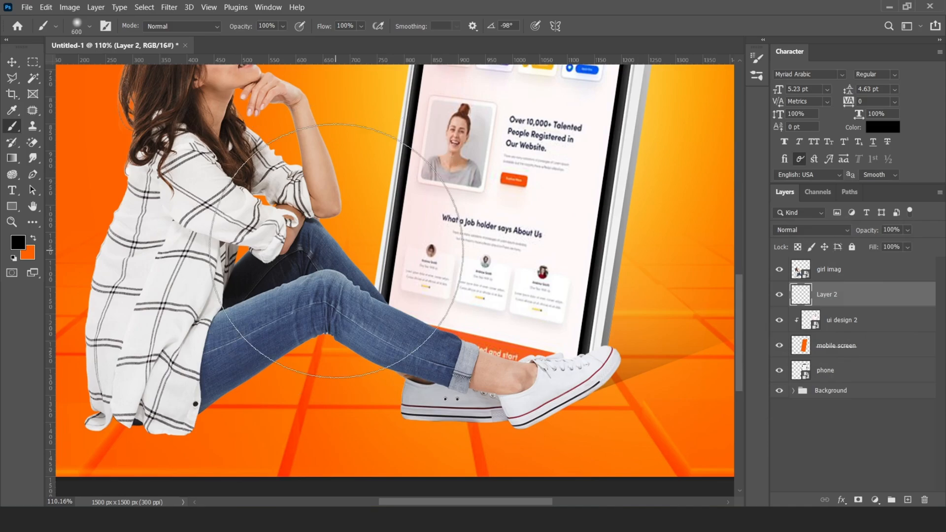
left_click(321, 360)
key("v")
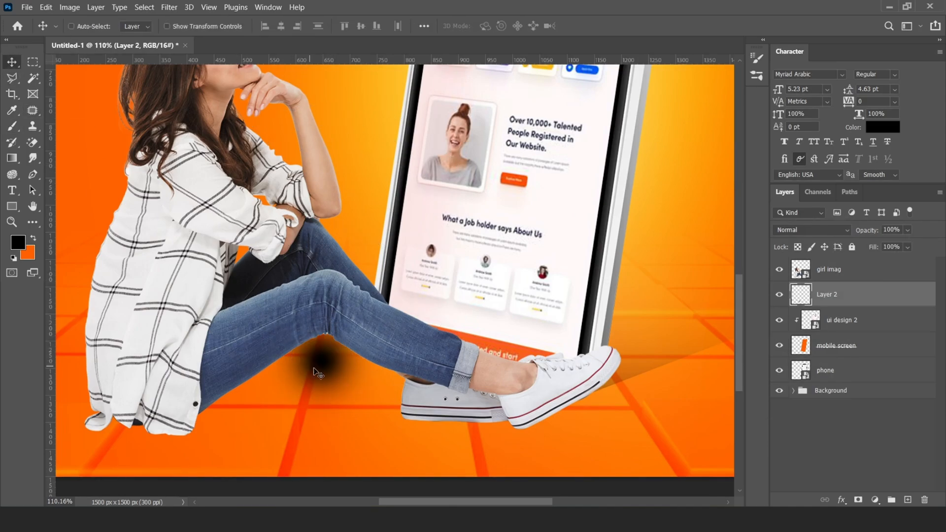
mouse_move(310, 349)
left_mouse_down()
mouse_move(515, 402)
mouse_move(514, 415)
left_mouse_up()
Squash the black dot into a flat, slightly narrowed shadow under the front shoe and set its opacity to 77%
key("ctrl+t")
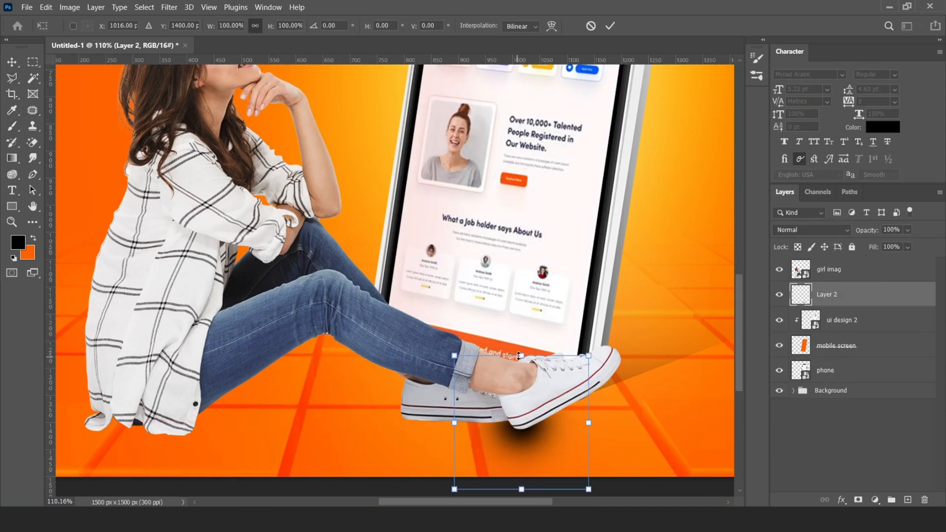
left_click_drag(521, 358, 542, 418)
left_click(610, 25)
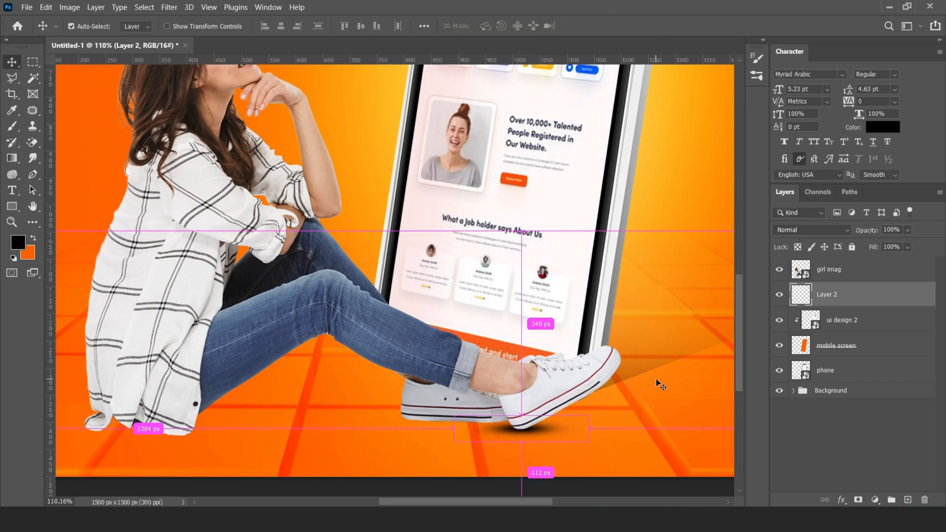
key("ctrl+t")
left_click_drag(588, 428, 576, 428)
left_click(609, 25)
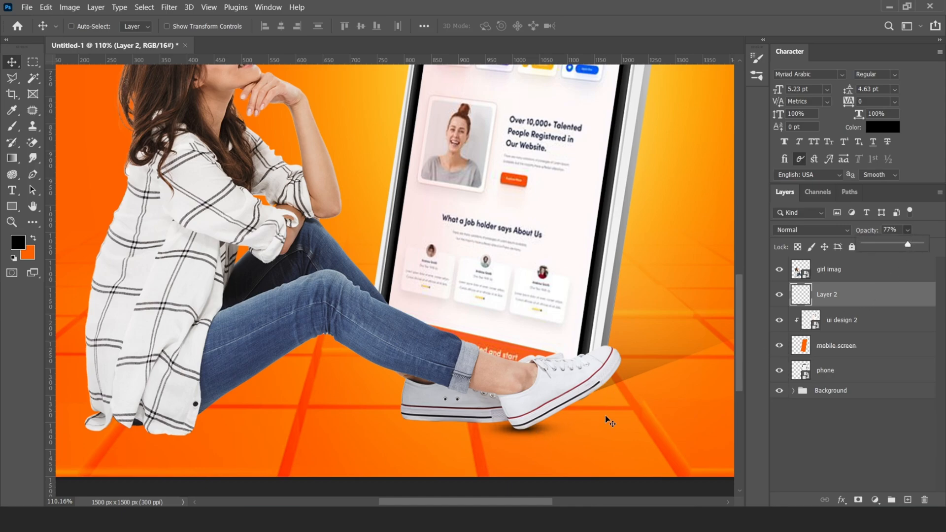
Duplicate the shoe shadow, place the copy beneath the girl's rear shoe and adjust its width
left_click_drag(508, 429, 625, 409)
key("ctrl+t")
left_click_drag(480, 413, 498, 409)
left_click(610, 26)
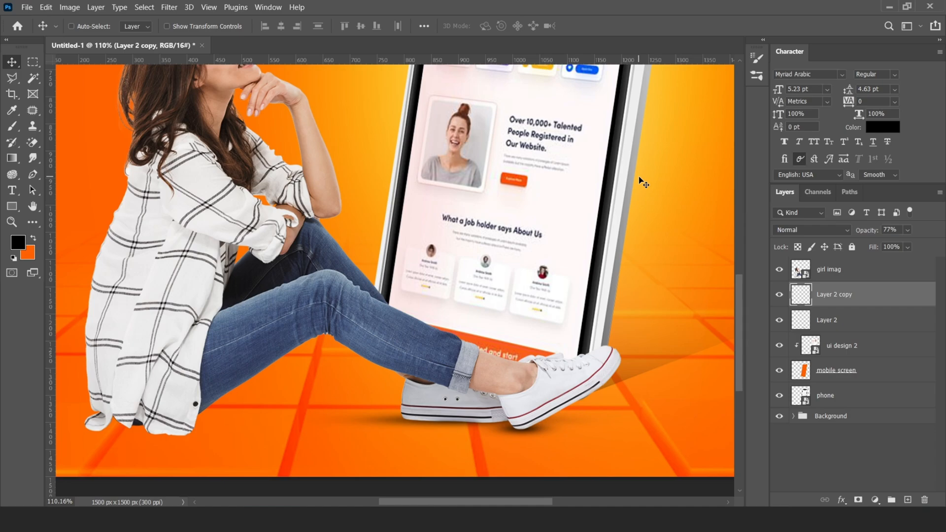
scroll(436, 345, "down", 4)
scroll(225, 394, "up", 4)
On a new layer beneath the girl, paint a faint black shadow under her shirt and thigh using a flattened soft brush at 13% flow
left_click(907, 499)
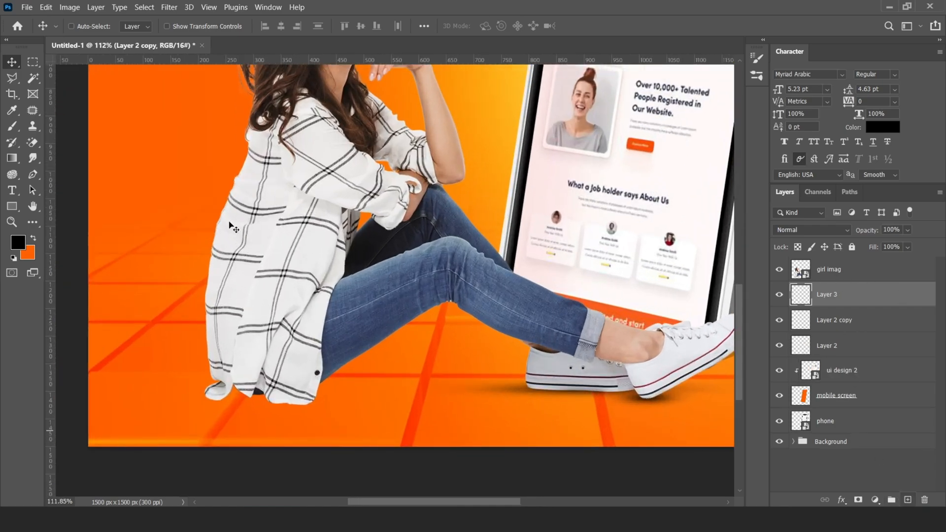
key("b")
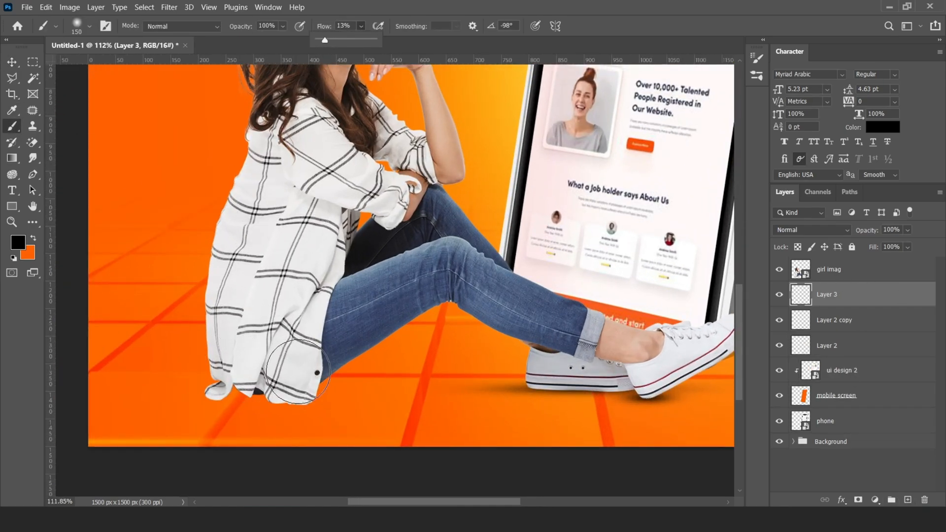
key("bracketright")
key("bracketright")
key("bracketright")
right_click(320, 355)
key("Return")
left_click_drag(352, 312, 323, 335)
right_click(300, 387)
key("Return")
key("bracketleft")
left_click(310, 392)
left_click(308, 393)
Paint a contact shadow along the shirt's bottom hem with a soft 40 px brush at 13% flow
key("bracketleft")
key("bracketleft")
key("bracketleft")
key("bracketleft")
right_click(296, 394)
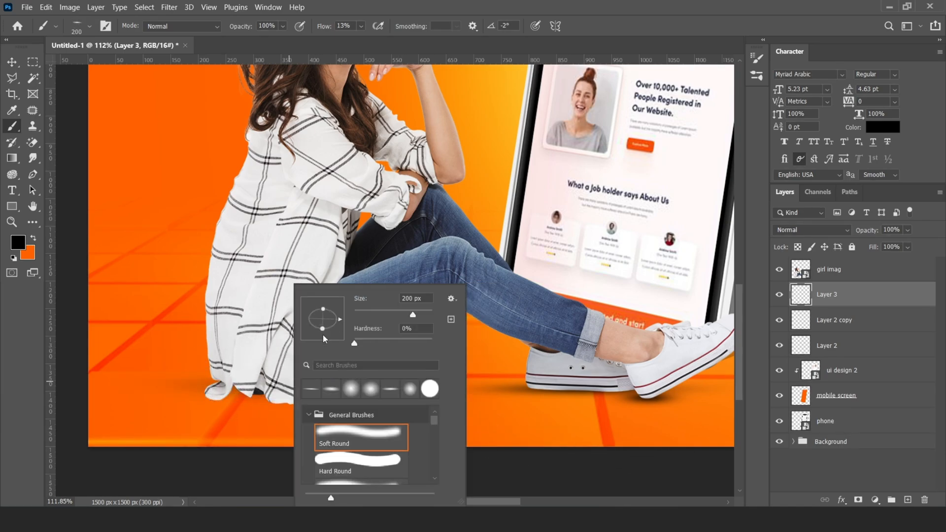
left_click(218, 295)
scroll(263, 372, "up", 5)
key("bracketleft")
key("bracketleft")
key("bracketleft")
key("bracketleft")
key("bracketleft")
key("bracketleft")
key("bracketleft")
key("bracketleft")
key("bracketleft")
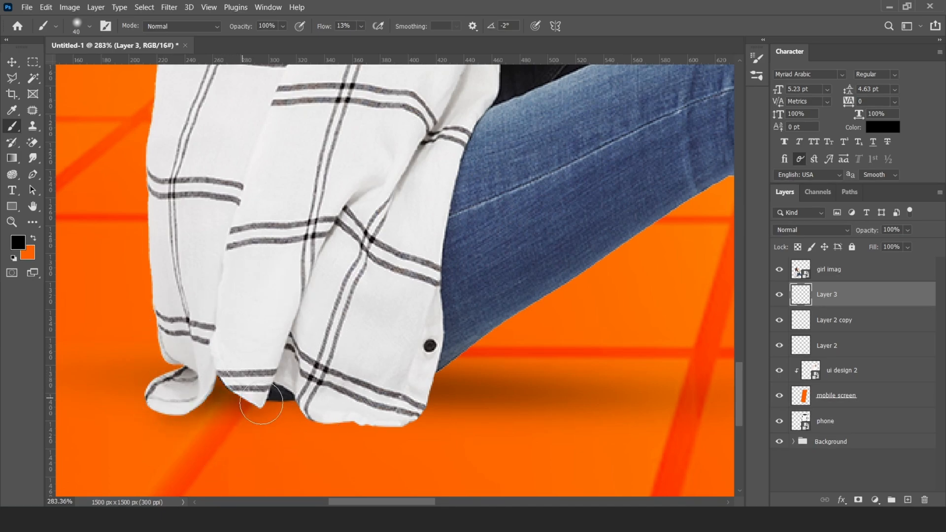
mouse_move(261, 403)
left_mouse_down()
mouse_move(165, 396)
mouse_move(299, 413)
mouse_move(427, 380)
left_mouse_up()
scroll(225, 402, "down", 4)
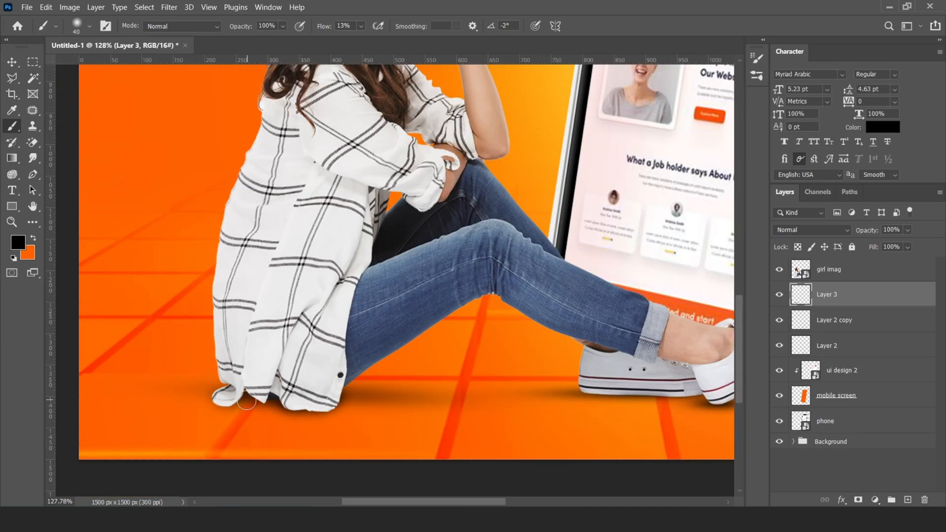
key("v")
Duplicate the shoe shadow, place the copy beneath the girl's shirt, stretch its height to 250% and adjust its width
scroll(359, 355, "down", 3)
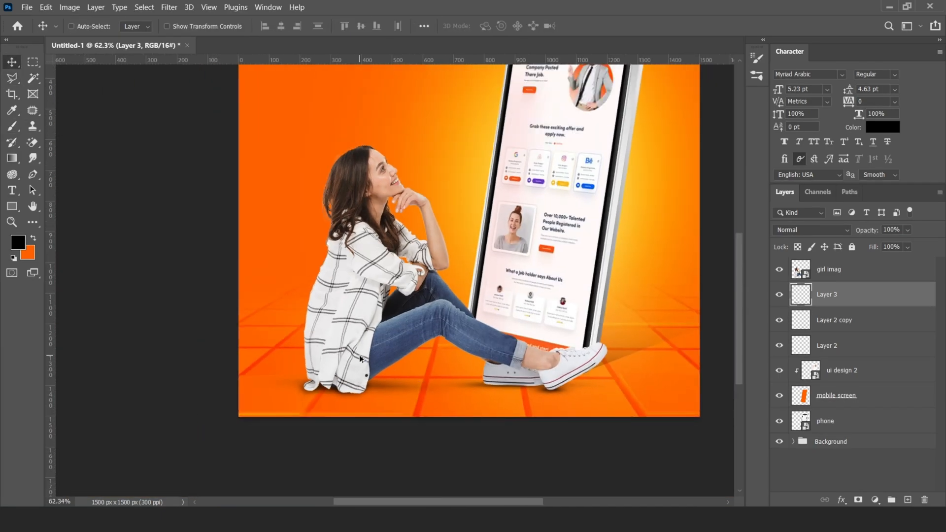
scroll(375, 402, "up", 3)
left_click(833, 323)
left_click_drag(697, 397, 408, 355, "alt")
key("ctrl+t")
left_click_drag(425, 398, 382, 394)
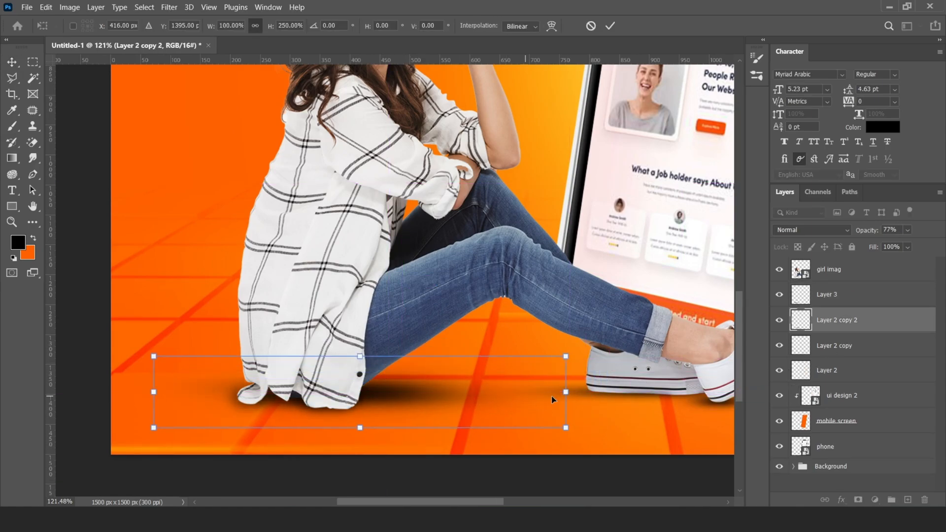
left_click_drag(566, 392, 504, 393)
scroll(456, 303, "down", 5)
key("Return")
scroll(503, 261, "up", 3)
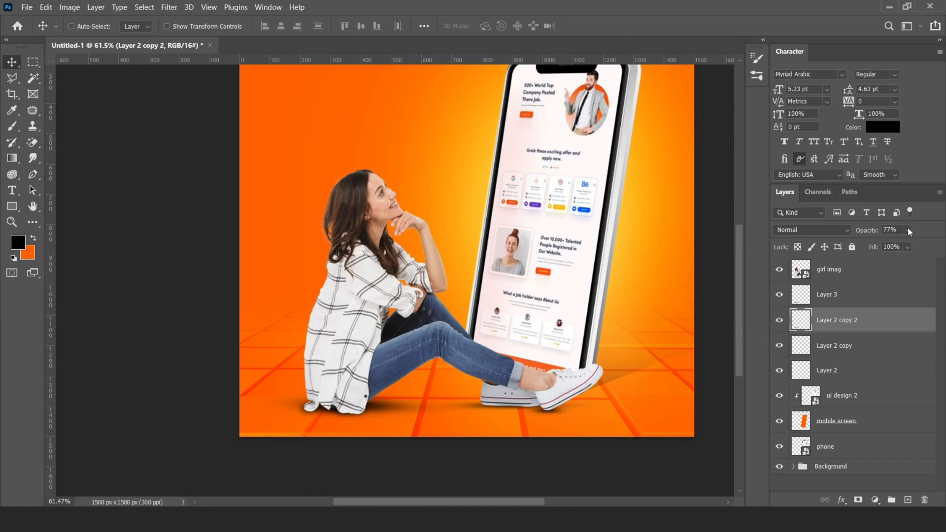
Convert the four shadow layers into one smart object named Shadows
left_click(862, 295)
left_click(848, 368, "shift")
right_click(852, 306)
left_click(739, 176)
double_click(832, 294)
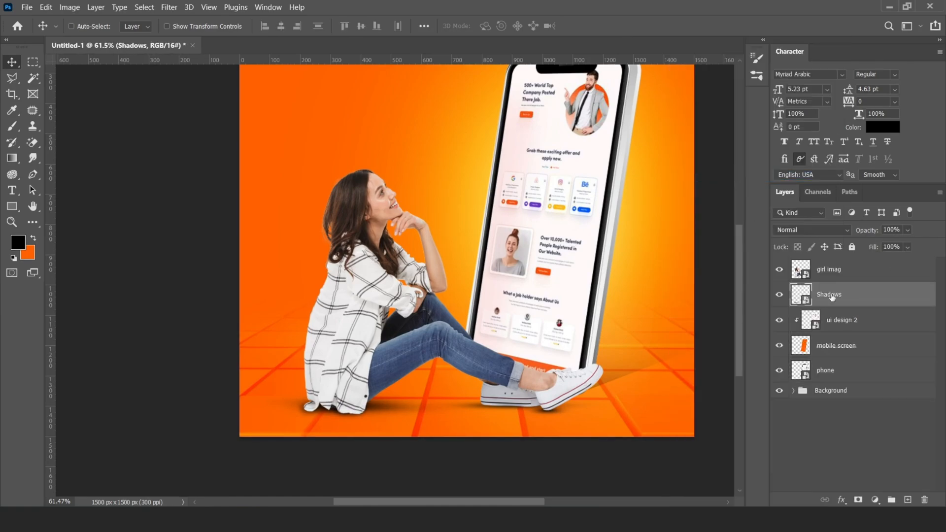
Clip a Color Balance adjustment to the girl image, with midtones about +26 toward red and 17 toward yellow
scroll(446, 408, "down", 5)
scroll(492, 279, "up", 4)
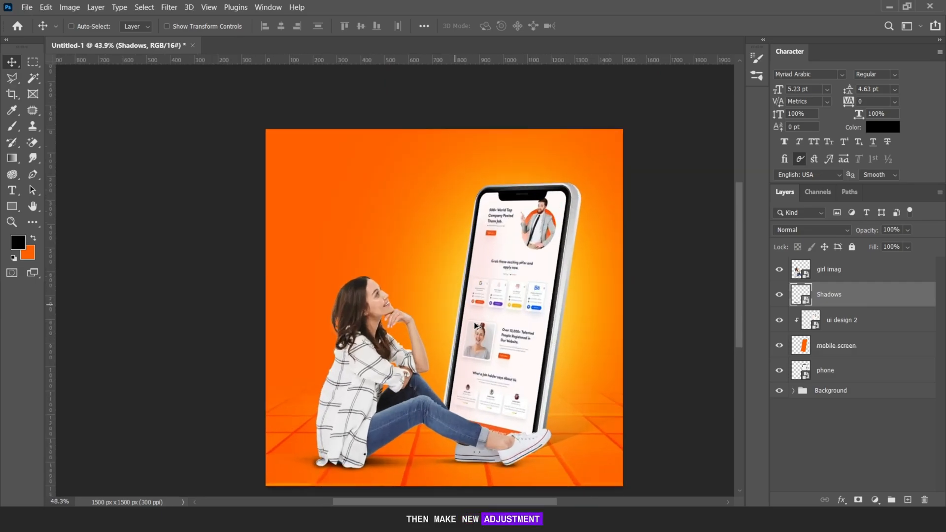
left_click(837, 270)
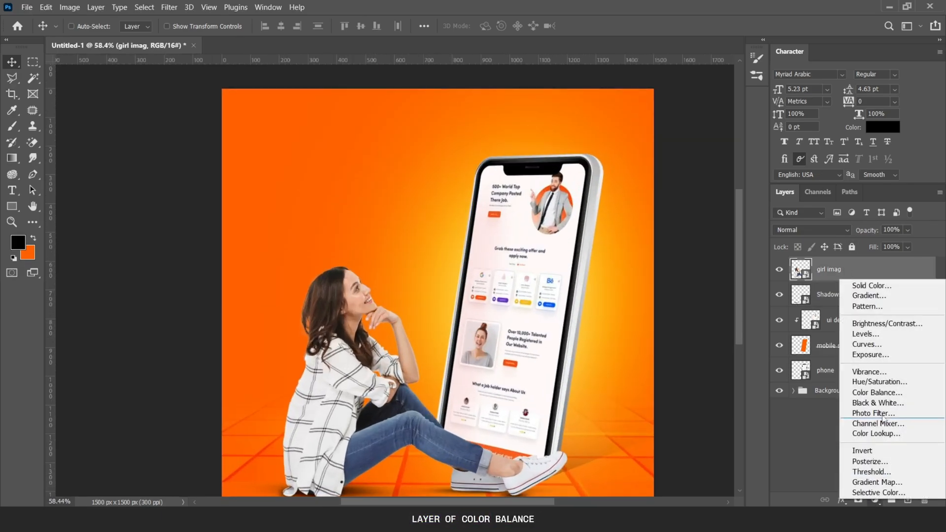
left_click(876, 392)
key("ctrl+alt+g")
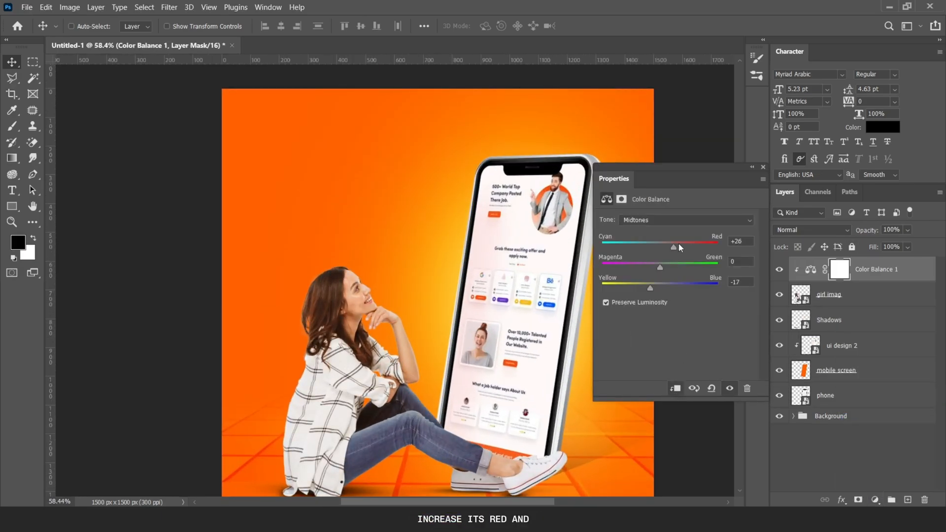
left_click(763, 169)
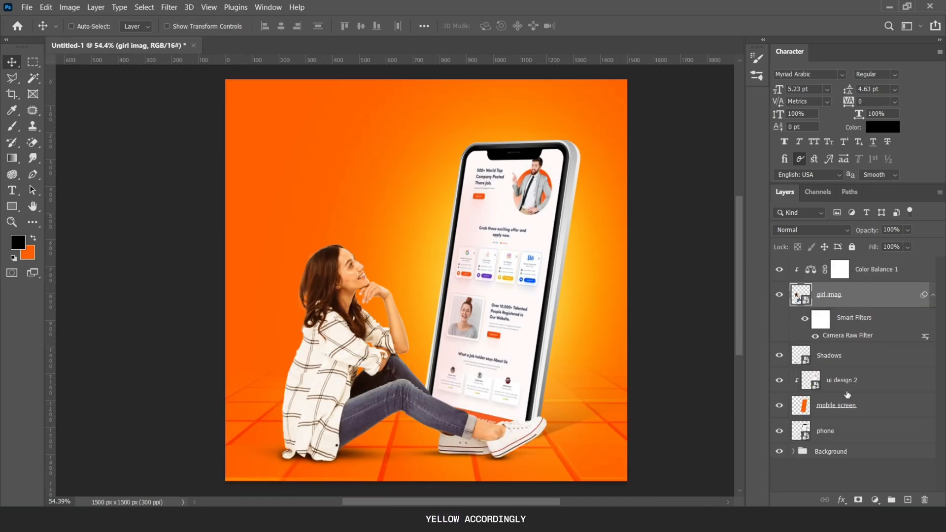
Clip a Color Balance adjustment to the phone layer, with midtones +36 toward red and 51 toward yellow
left_click(845, 380)
left_click(843, 433)
left_click(875, 500)
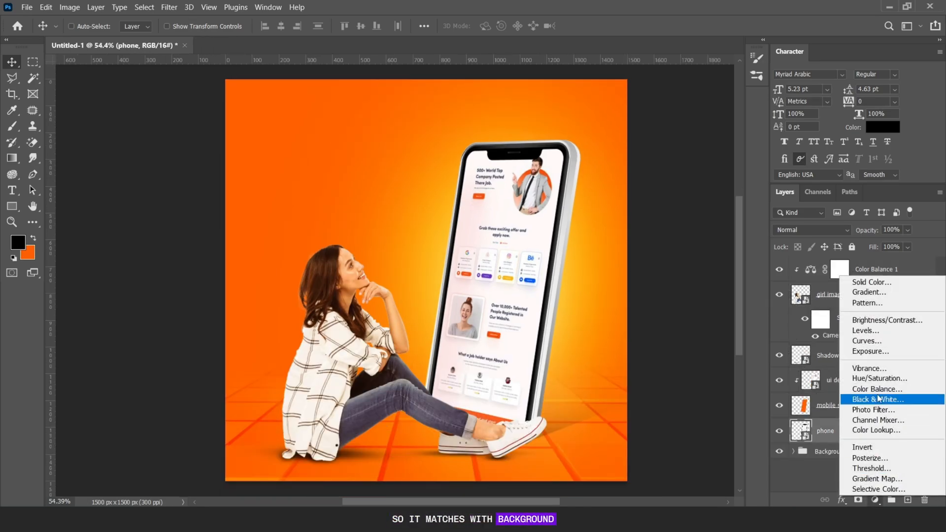
left_click(877, 388)
key("ctrl+alt+g")
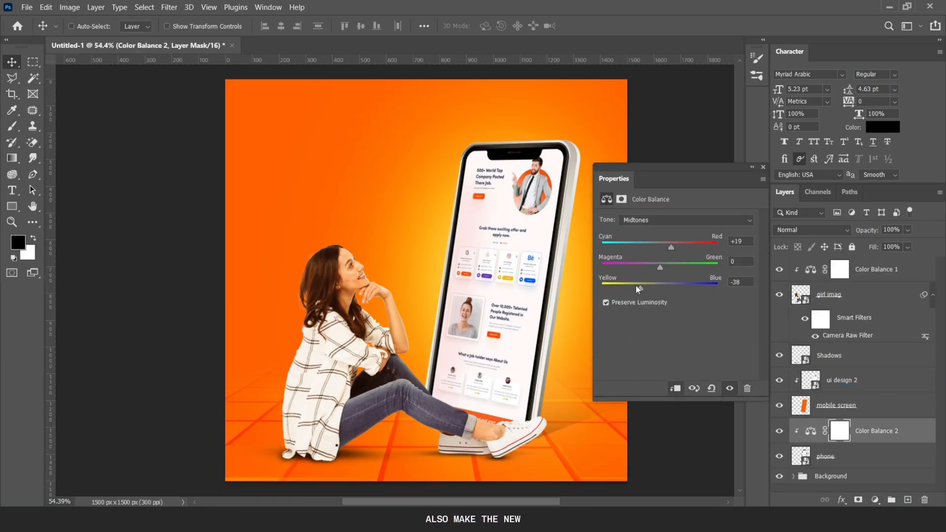
left_click_drag(639, 288, 624, 289)
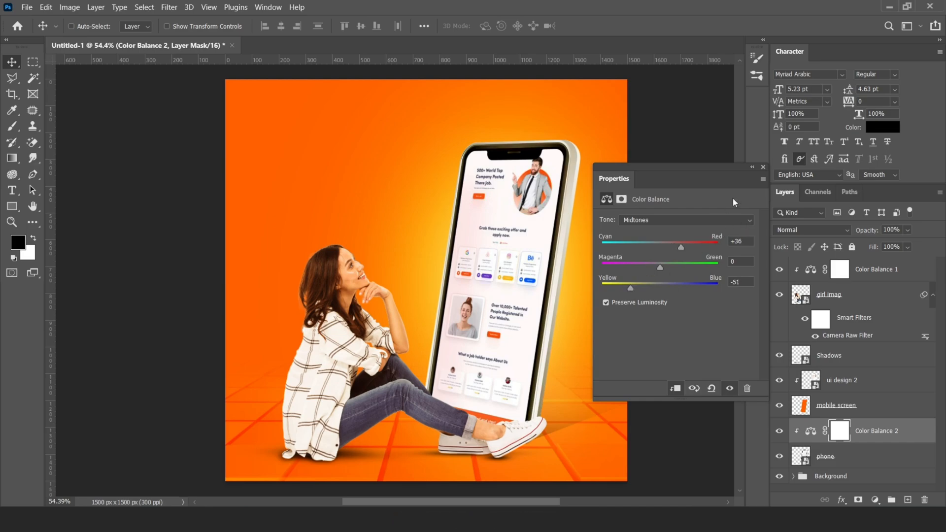
left_click(763, 167)
Group the girl, shadow, screen and phone layers with their adjustments and name the group Girl and mobile
scroll(456, 245, "down", 3)
scroll(454, 245, "up", 6)
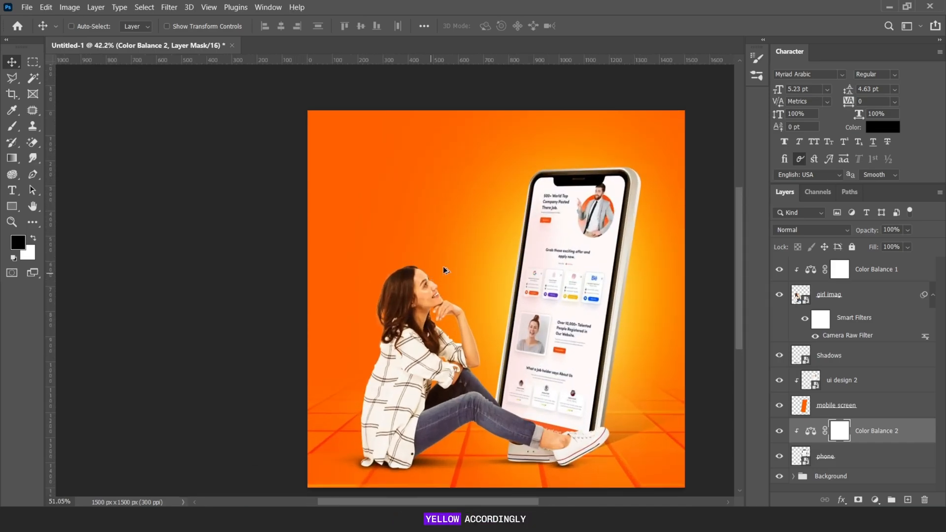
scroll(532, 291, "down", 4)
scroll(547, 290, "up", 3)
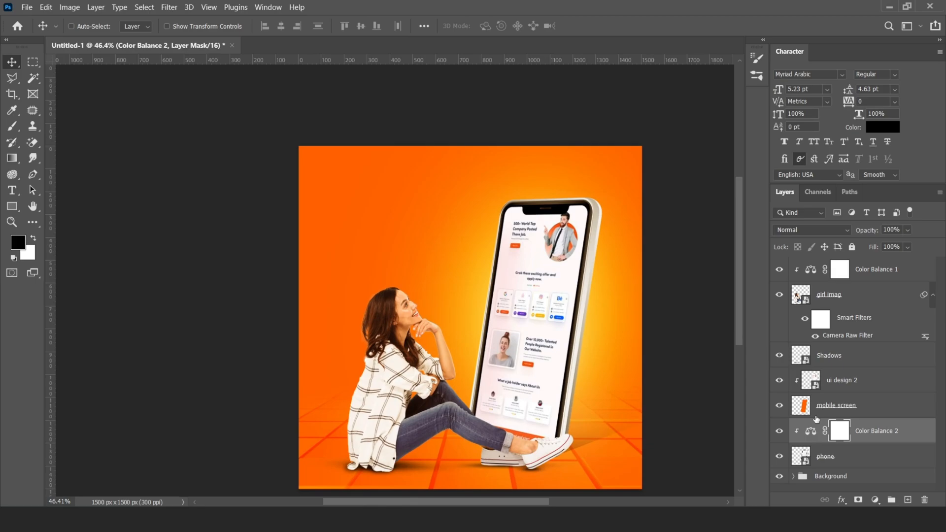
left_click(871, 280)
left_click(844, 458, "shift")
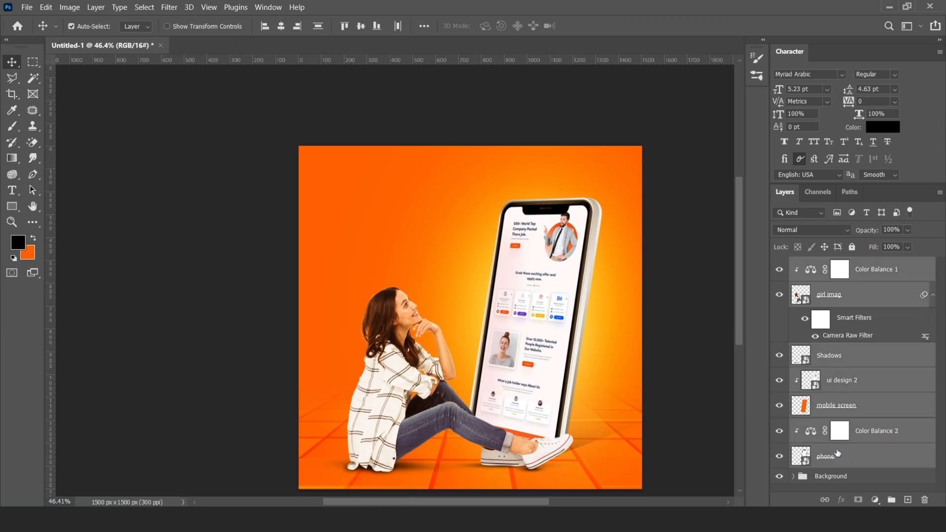
key("ctrl+g")
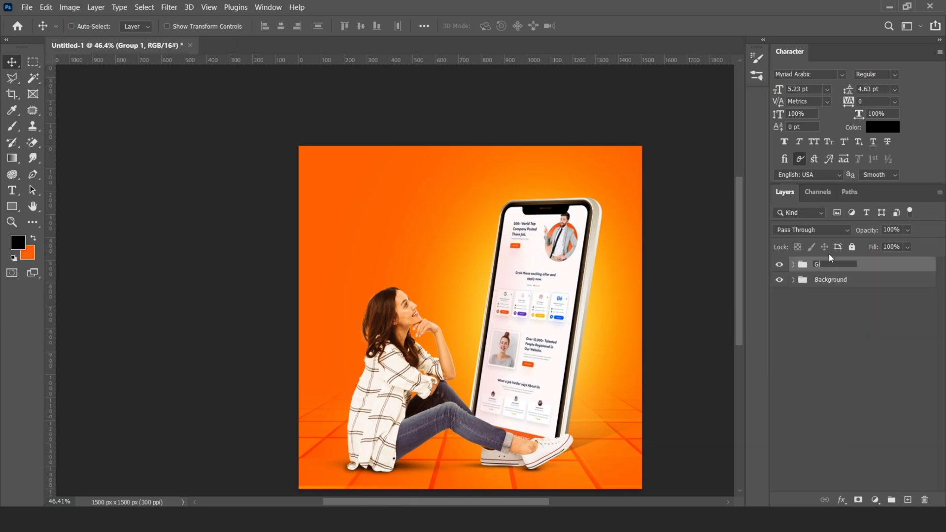
type("e")
key("Return")
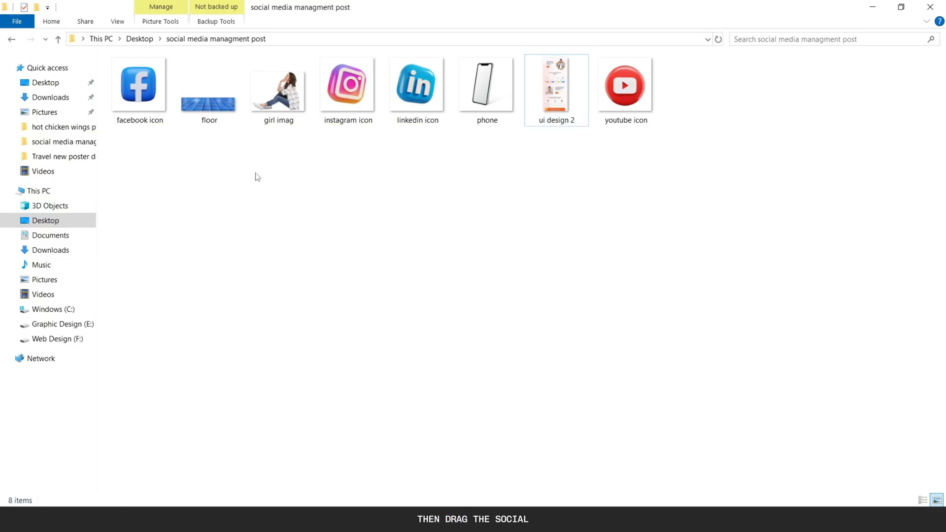
Place the instagram icon image from the social media managment post folder, scaled down over the phone's lower left edge
left_click_drag(348, 88, 498, 309)
left_click_drag(635, 151, 487, 358)
left_click(610, 25)
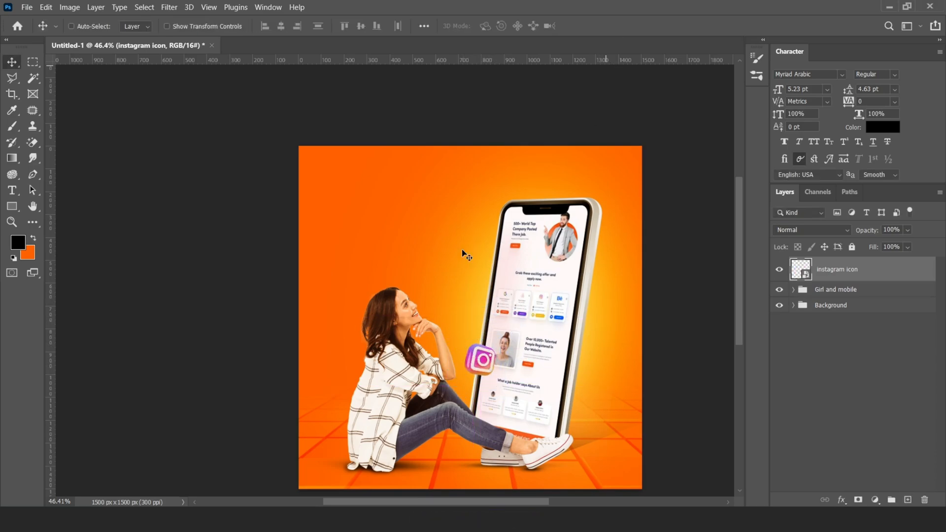
Place the facebook icon image at a small size and move its layer below the Girl and mobile group
key("alt+Tab")
left_click_drag(143, 120, 602, 228)
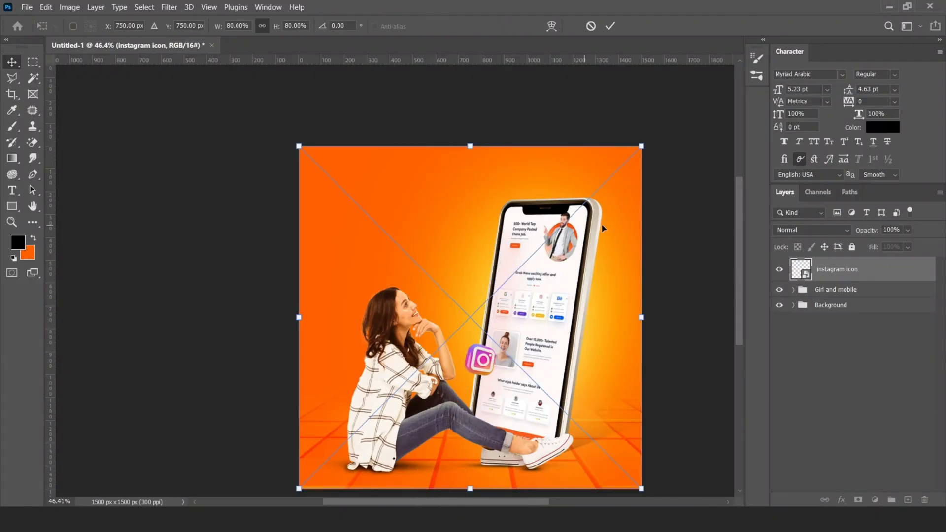
left_click_drag(641, 145, 487, 302)
left_click(610, 26)
left_click_drag(836, 277, 836, 326)
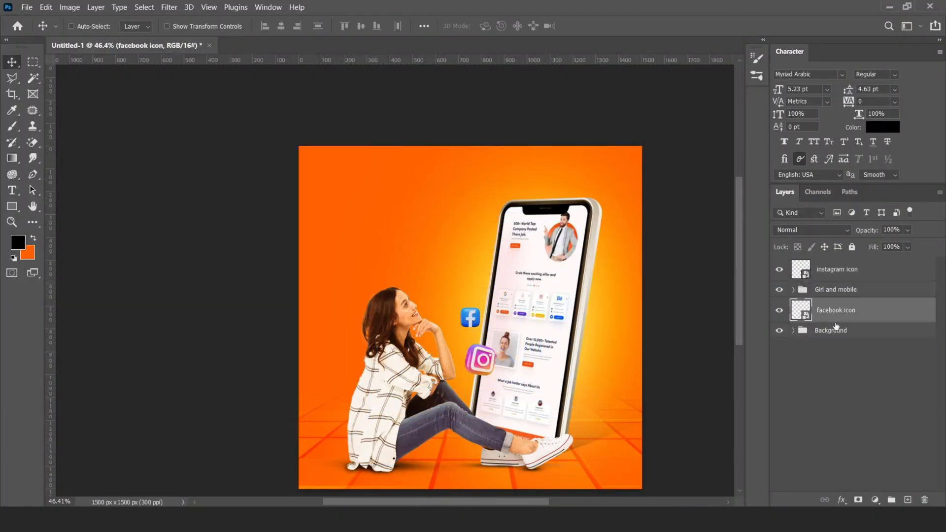
Tilt the Facebook icon about -22° and position it partly behind the phone's left edge
left_click_drag(481, 316, 499, 292)
key("ctrl+t")
left_click_drag(466, 262, 505, 265)
left_click_drag(489, 297, 484, 288)
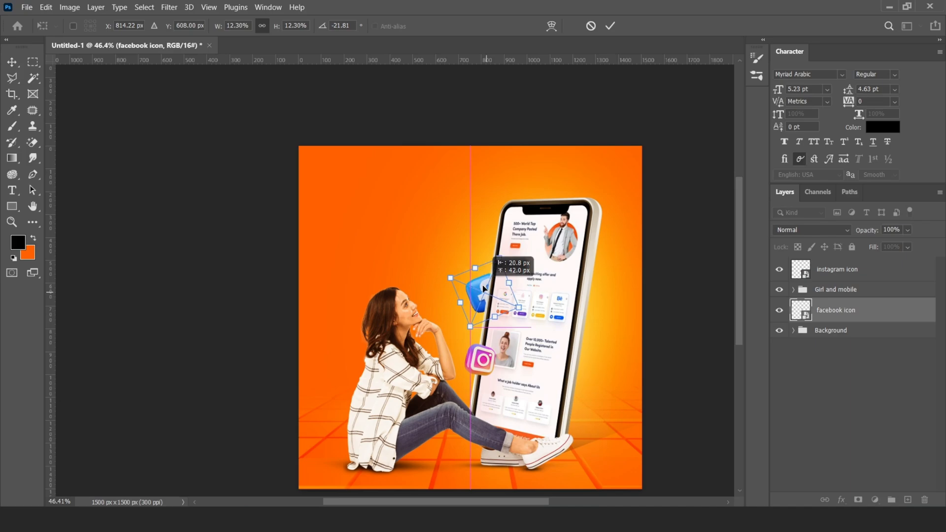
left_click(610, 26)
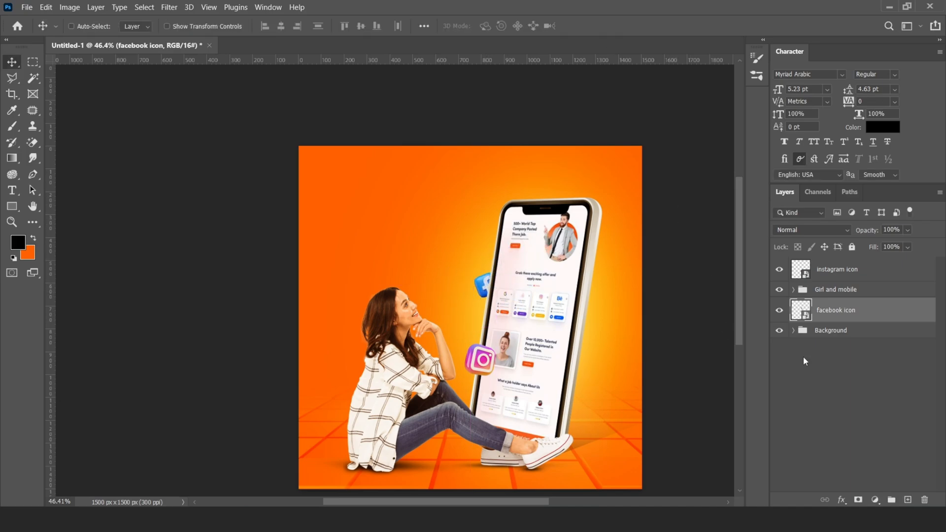
Place the youtube icon image above the instagram icon layer, scaled down over the phone's right edge
left_click(805, 271)
key("alt+Tab")
left_click_drag(625, 89, 611, 291)
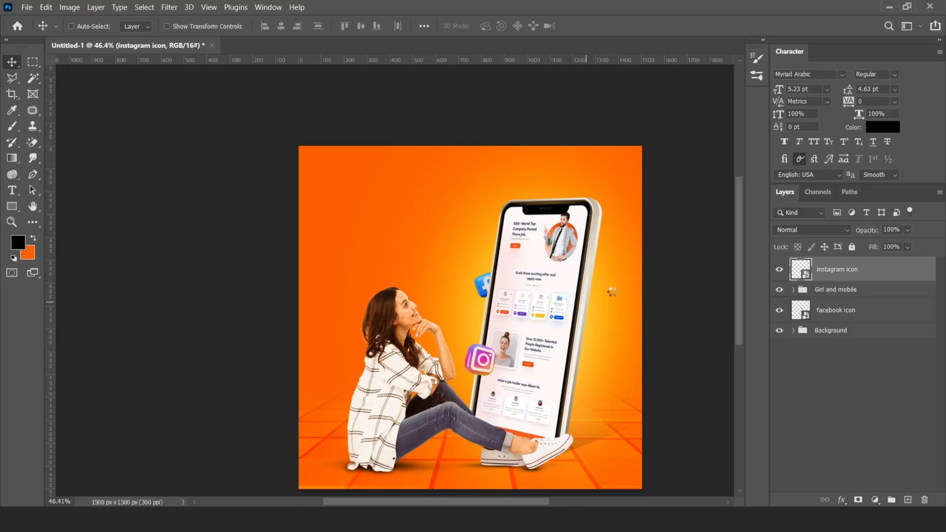
left_click_drag(641, 146, 589, 303)
left_click(610, 25)
Place the linkedin icon image over the phone's lower right edge, scaled down and tilted, with its layer below the youtube icon
left_click(836, 335)
key("alt+Tab")
left_click_drag(420, 84, 569, 400)
left_click_drag(641, 146, 496, 291)
left_click_drag(506, 282, 474, 267)
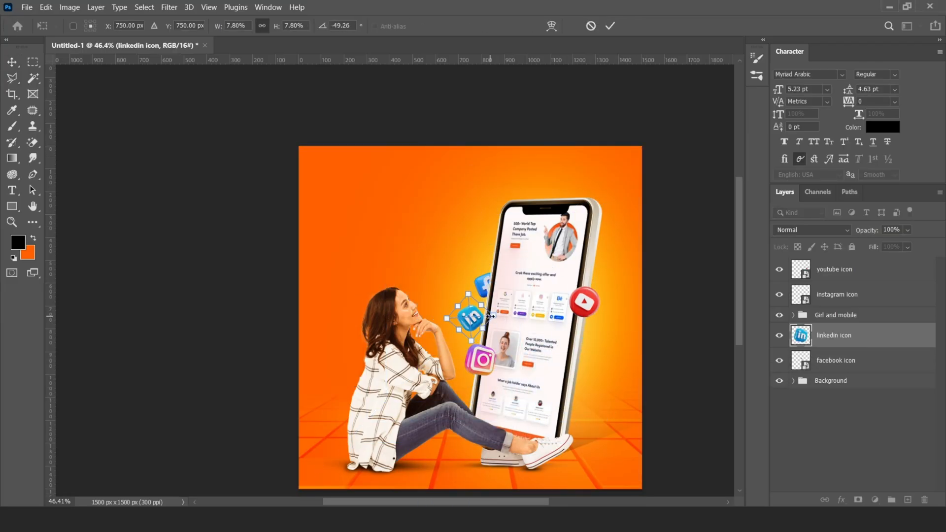
left_click_drag(482, 330, 584, 408)
left_click_drag(620, 380, 593, 395)
left_click(610, 27)
left_click_drag(847, 335, 847, 281)
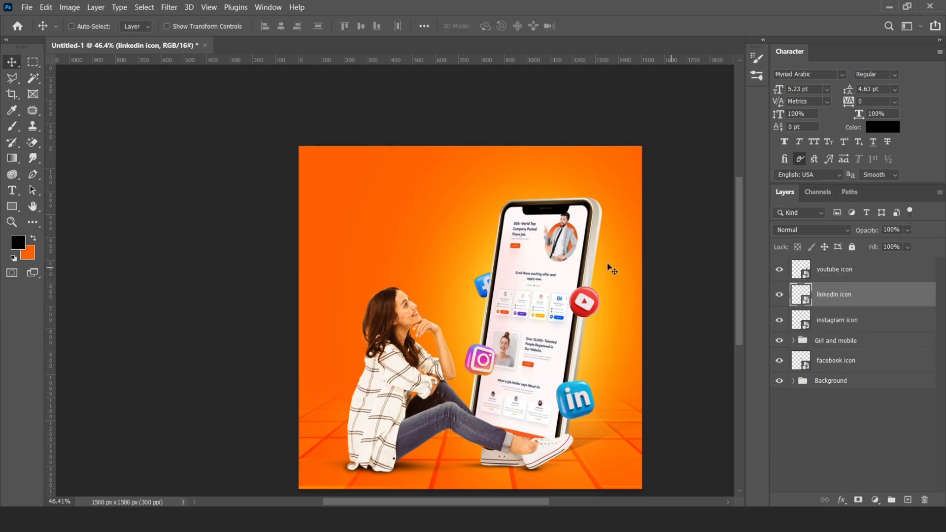
Group the YouTube, LinkedIn and Instagram icon layers and name the group Icons
scroll(609, 266, "down", 3)
scroll(571, 324, "up", 2)
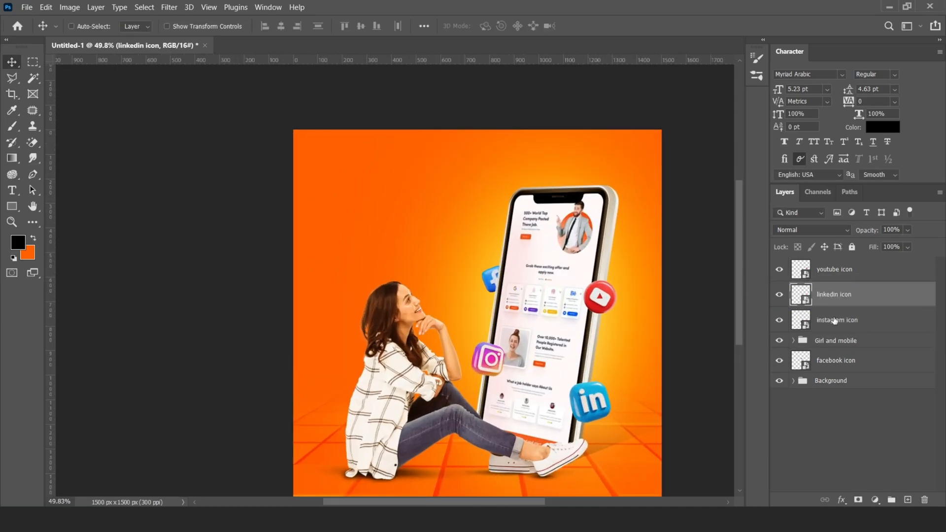
left_click(834, 321, "shift")
left_click(839, 280, "shift")
key("ctrl+g")
double_click(822, 265)
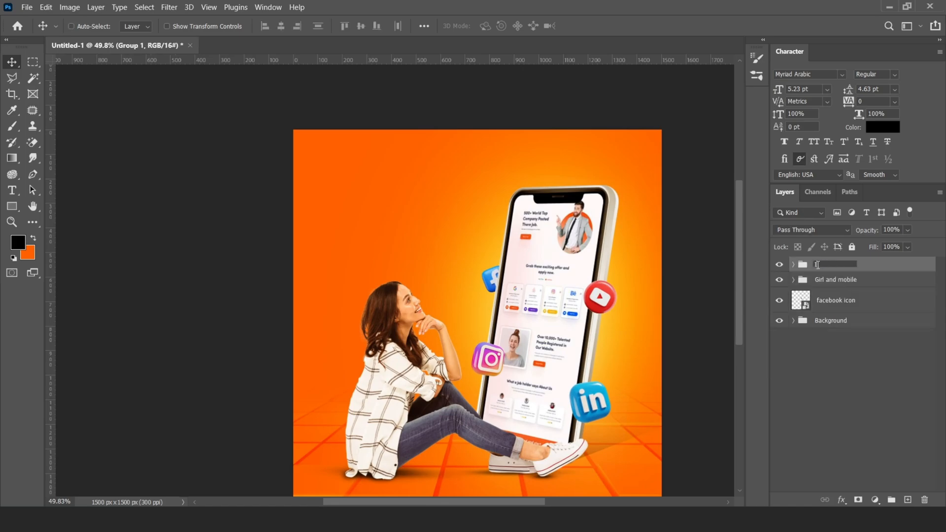
type("Icons")
Put the Facebook icon layer in its own group named facebook icon and collapse the group
left_click(832, 301)
key("ctrl+g")
double_click(831, 295)
type("facebook")
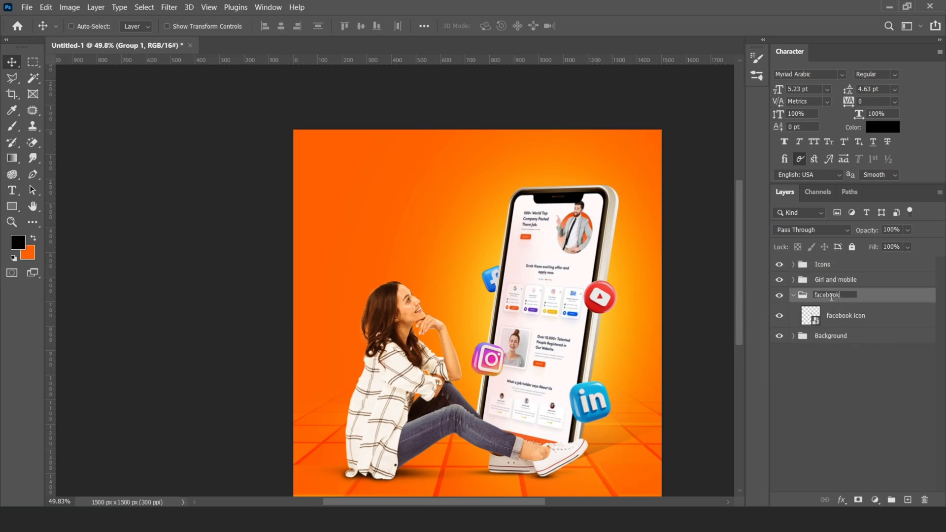
type(" icon")
key("Return")
left_click(793, 295)
Add the text "Your Social Media" above the girl on a new top layer and enlarge it to 21.49 pt
left_click(834, 266)
left_click(907, 499)
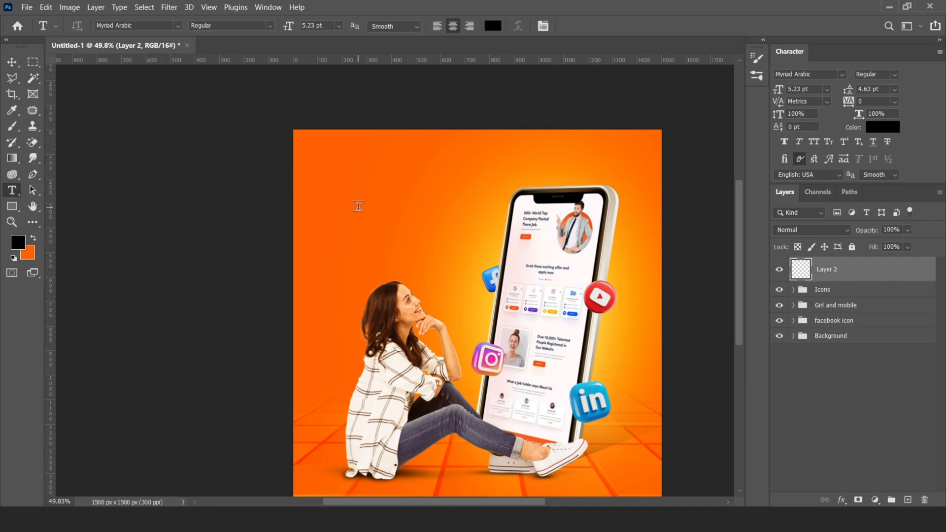
key("BackSpace")
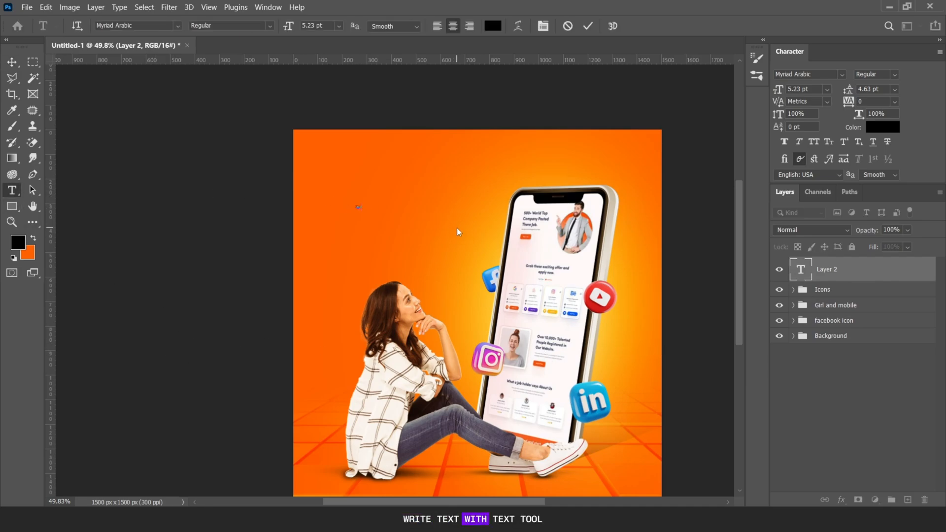
type("Soc")
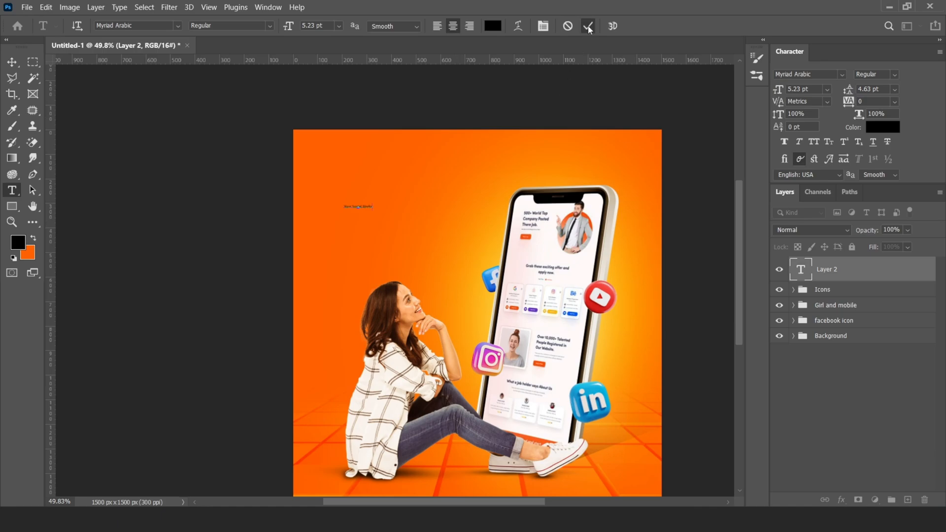
left_click(589, 29)
key("ctrl+t")
left_click_drag(374, 204, 471, 161)
left_click(610, 26)
Set the font of the "Your Social Media" text to Bronex
left_click(842, 74)
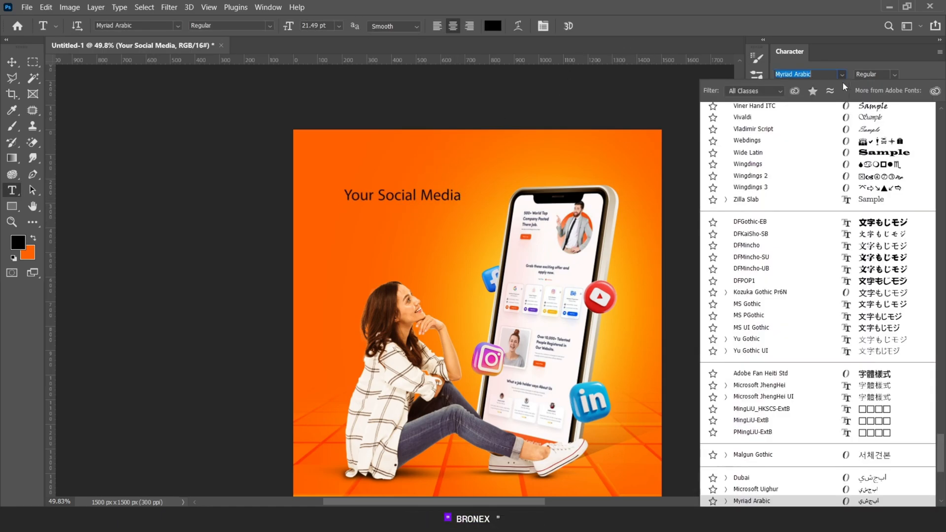
type("Bronex")
key("Return")
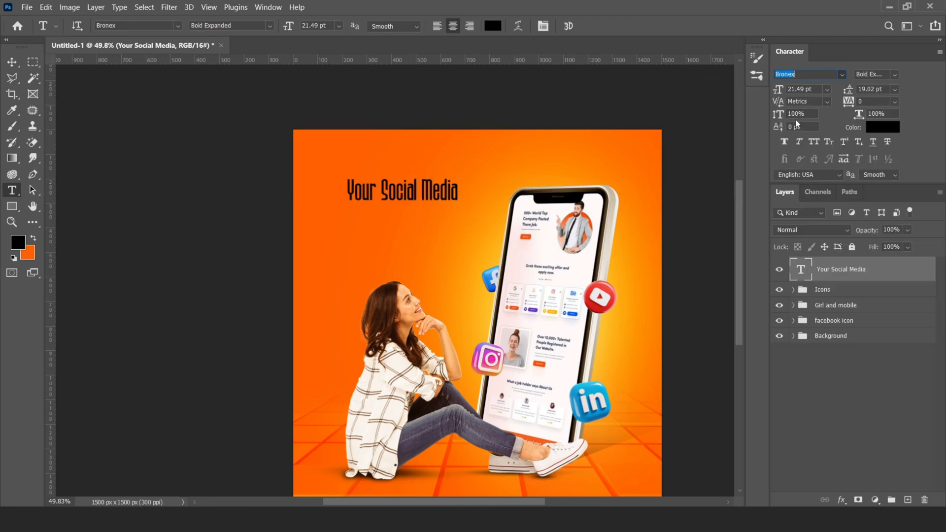
Set the foreground colour to white (ffffff) and fill the "Your Social Media" text with it
left_click(12, 61)
left_click(18, 241)
left_click(590, 214)
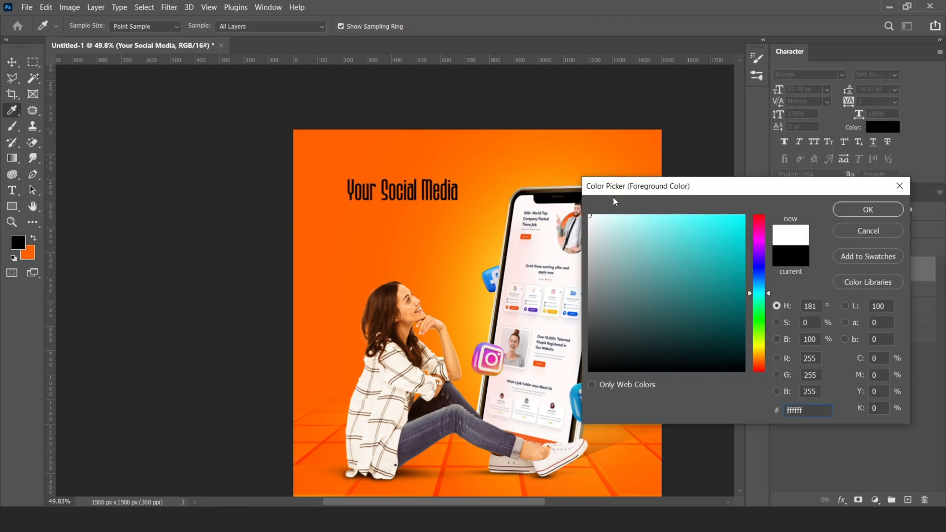
left_click(868, 209)
key("alt+BackSpace")
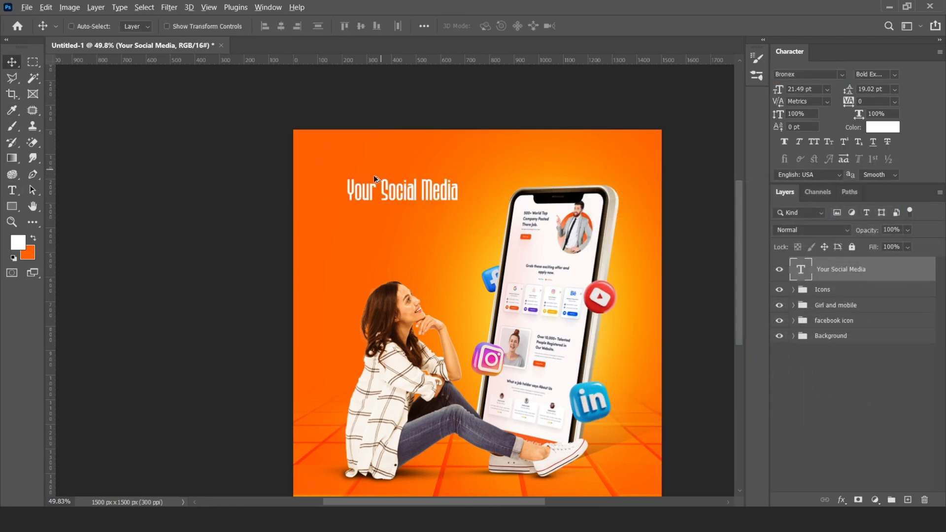
Enlarge the "Your Social Media" headline to about 27.87 pt
scroll(374, 176, "up", 2)
key("ctrl+t")
left_click_drag(497, 178, 521, 172)
key("Return")
scroll(409, 225, "up", 2)
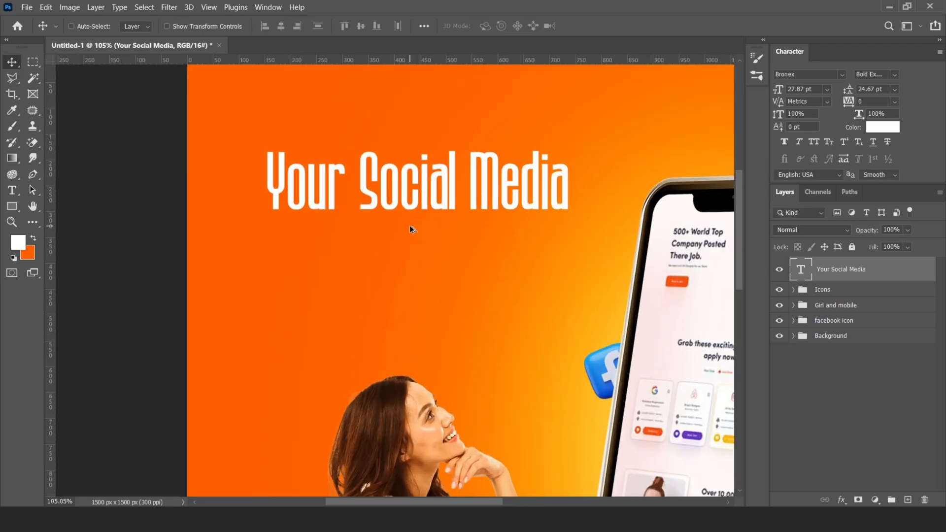
Draw a white rectangle about 575 × 158 px below the headline with 13 px rounded corners and a 0 px stroke
key("u")
left_click_drag(257, 229, 584, 319)
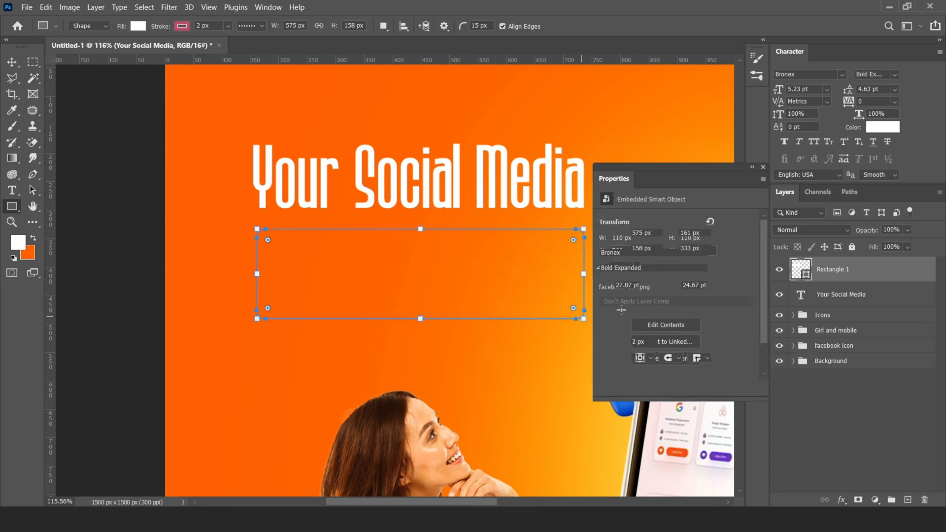
left_click_drag(576, 237, 585, 235)
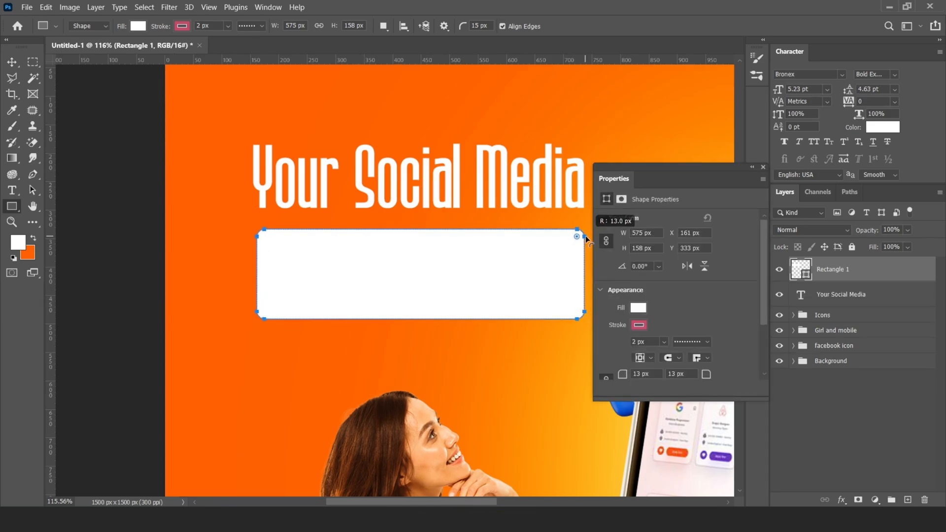
double_click(635, 341)
type("0")
key("Return")
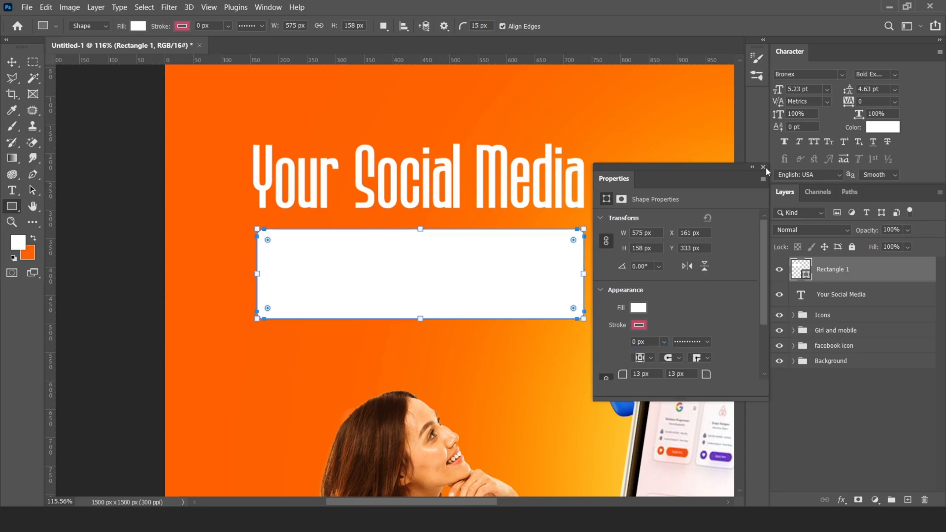
Move the white rectangle up so it sits just beneath the "Your Social Media" headline
left_click(763, 167)
key("v")
left_click_drag(344, 290, 345, 271)
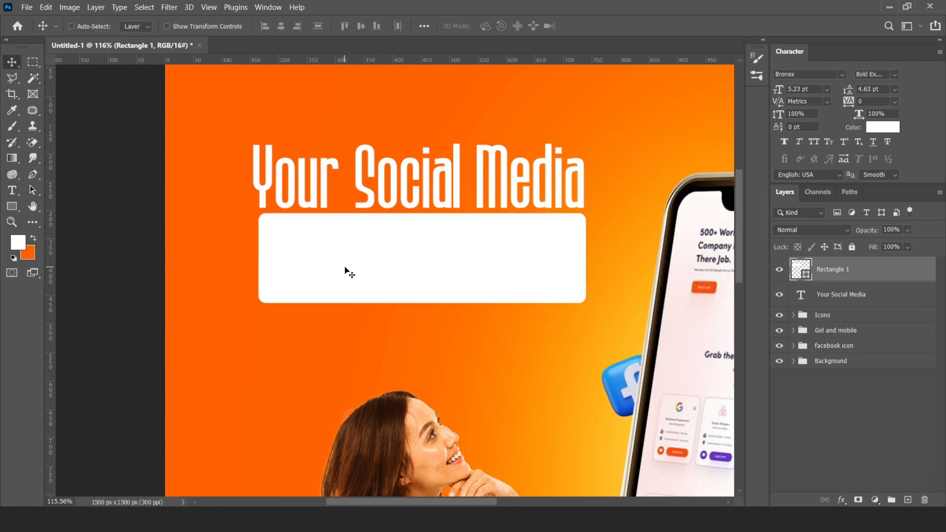
key("Down")
key("Down")
key("Down")
key("Down")
key("Down")
key("Down")
Add an inner shadow to the rectangle with 89% opacity, 9 px distance, 0% choke and about 18 px size
right_click(828, 269)
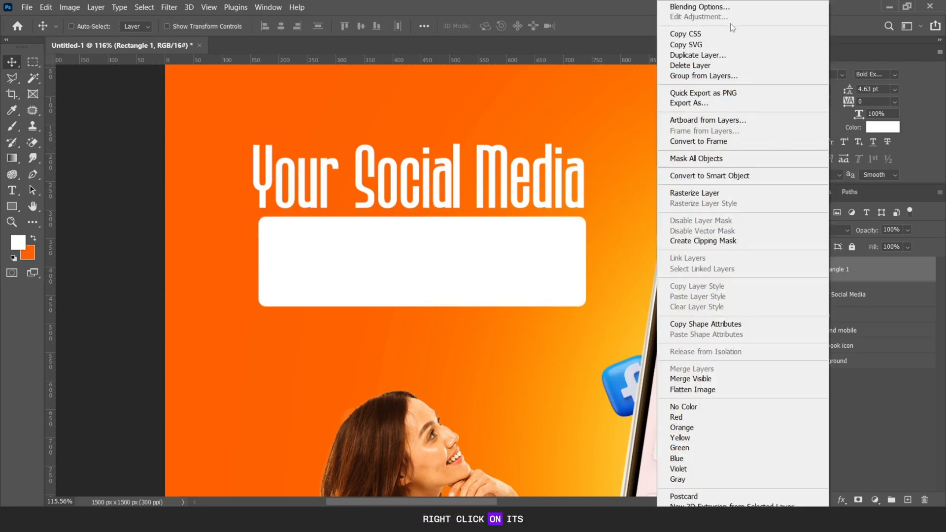
left_click(709, 7)
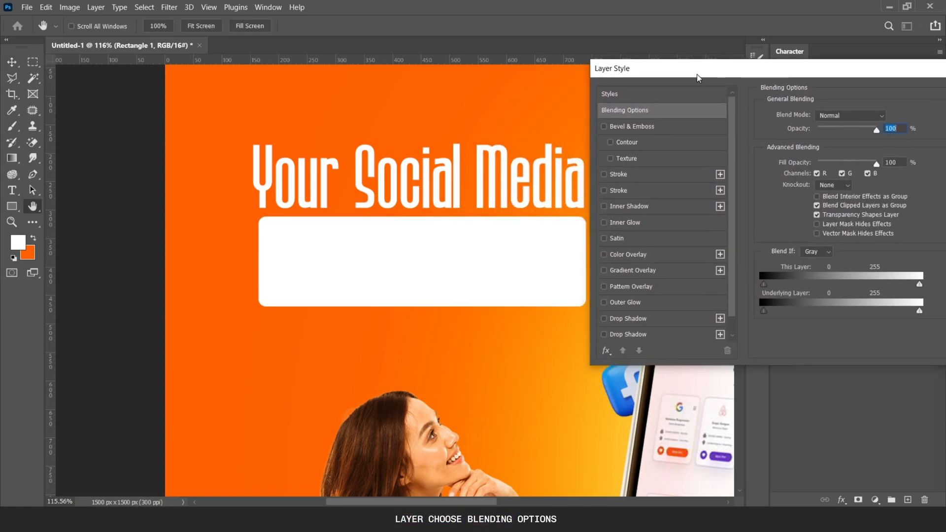
left_click_drag(697, 77, 713, 84)
left_click(645, 212)
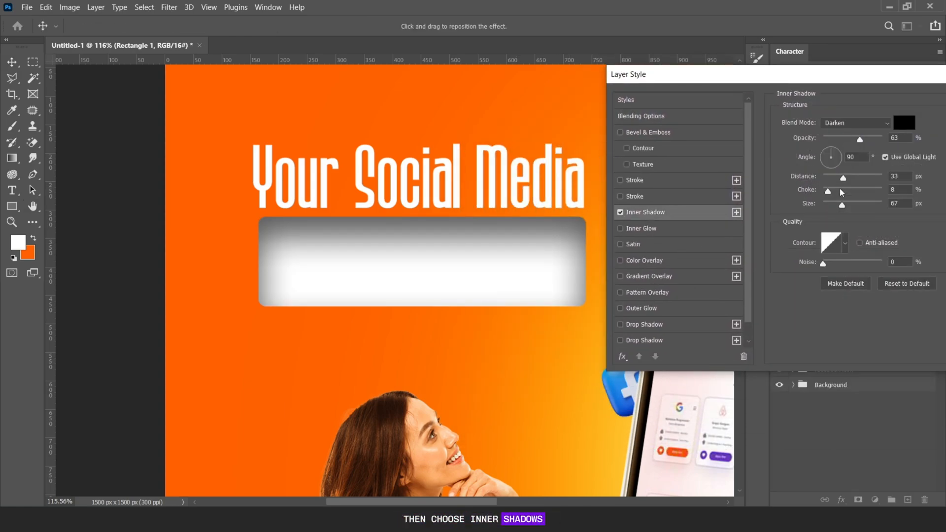
left_click_drag(843, 178, 831, 205)
left_click_drag(860, 140, 875, 140)
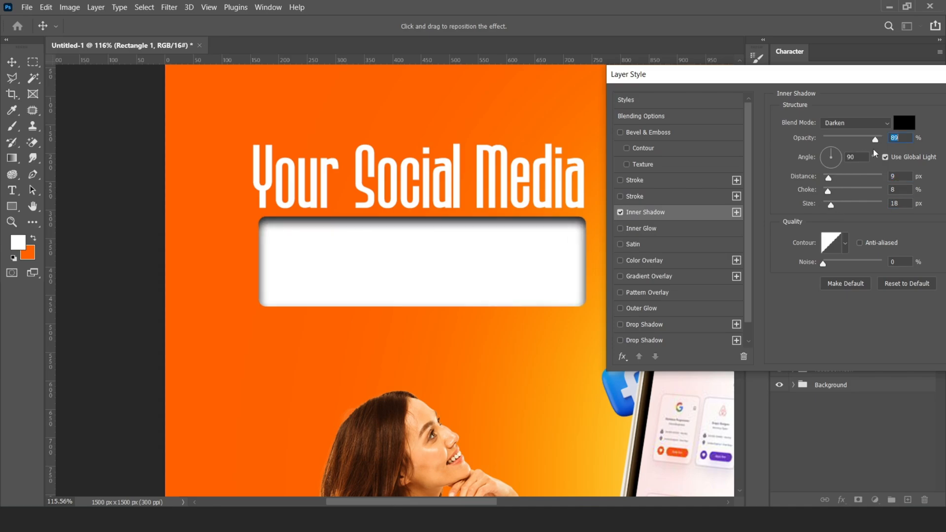
left_click_drag(828, 191, 823, 191)
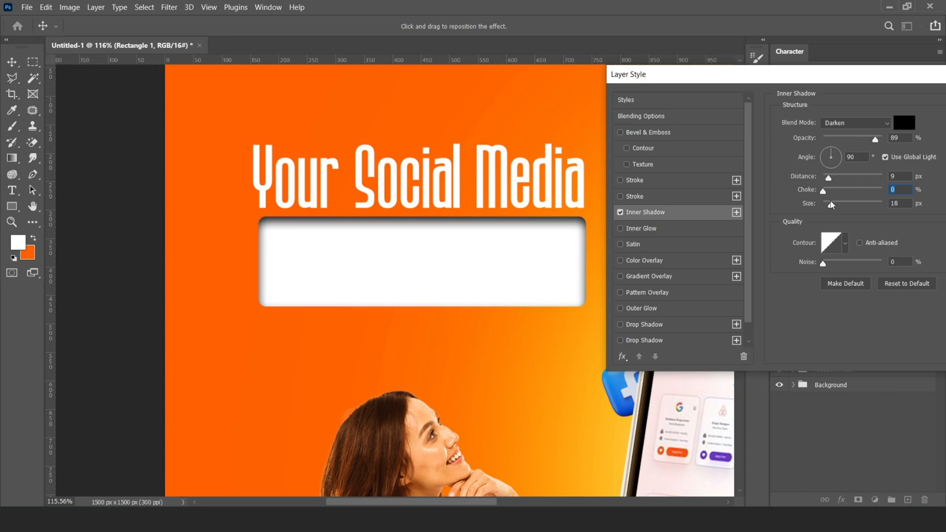
Soften the rectangle's inner shadow to 69% opacity, 8 px distance and 12 px size, and apply the layer style
double_click(896, 202)
type("11")
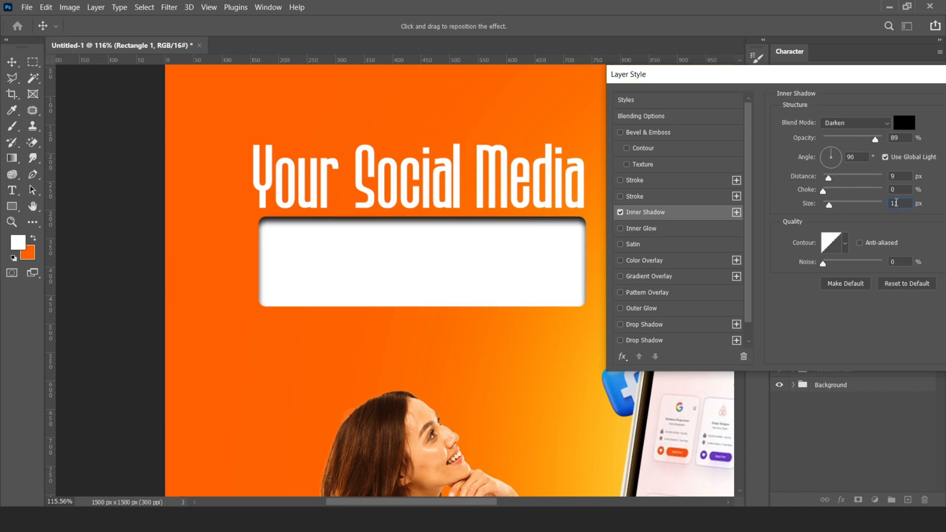
double_click(896, 202)
type("12")
left_click_drag(875, 139, 870, 142)
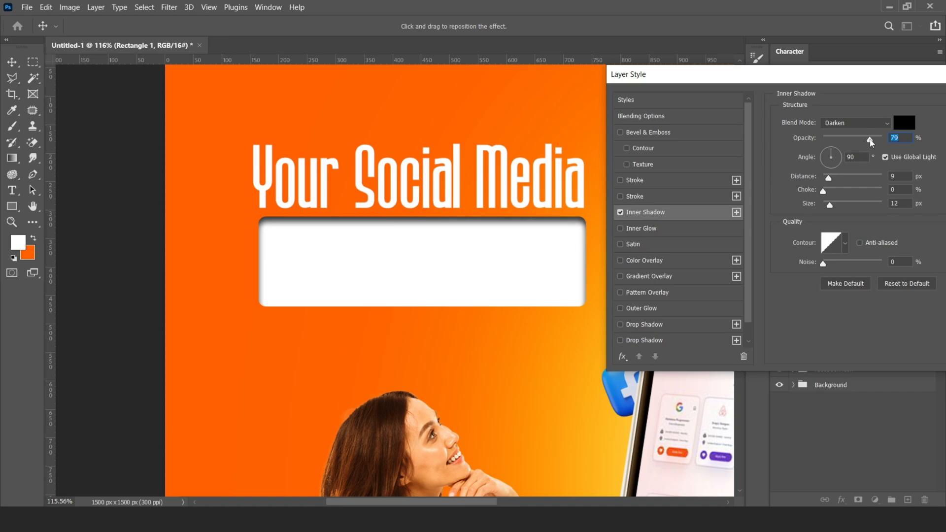
left_click_drag(734, 71, 711, 80)
left_click_drag(846, 150, 840, 149)
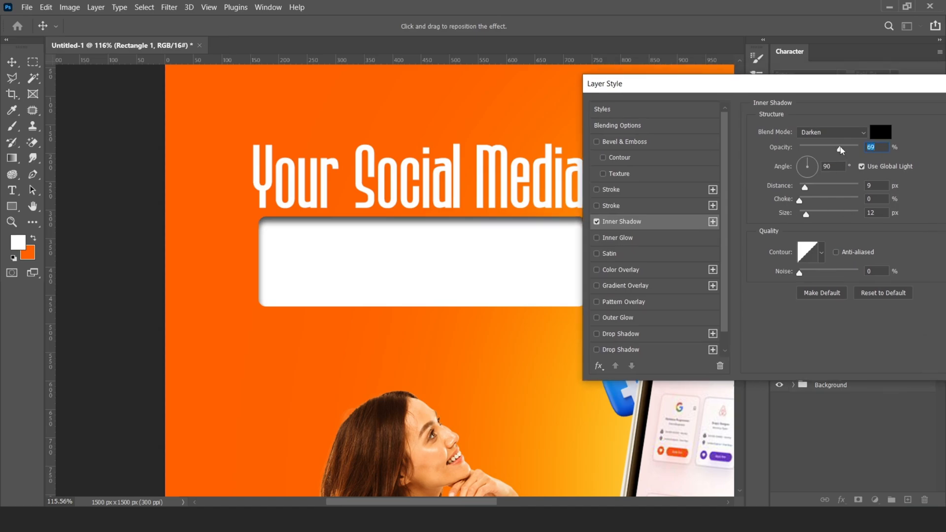
left_click_drag(806, 190, 804, 190)
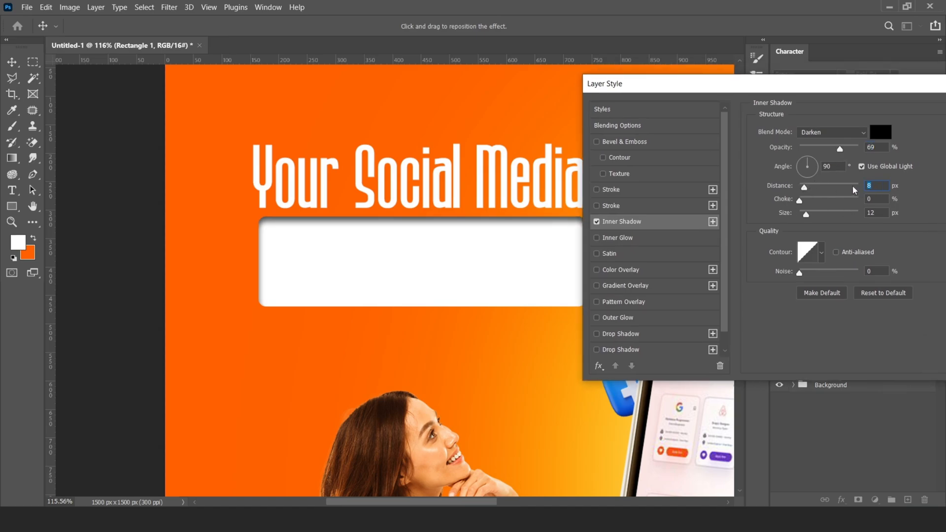
left_click_drag(675, 87, 424, 113)
left_click(741, 136)
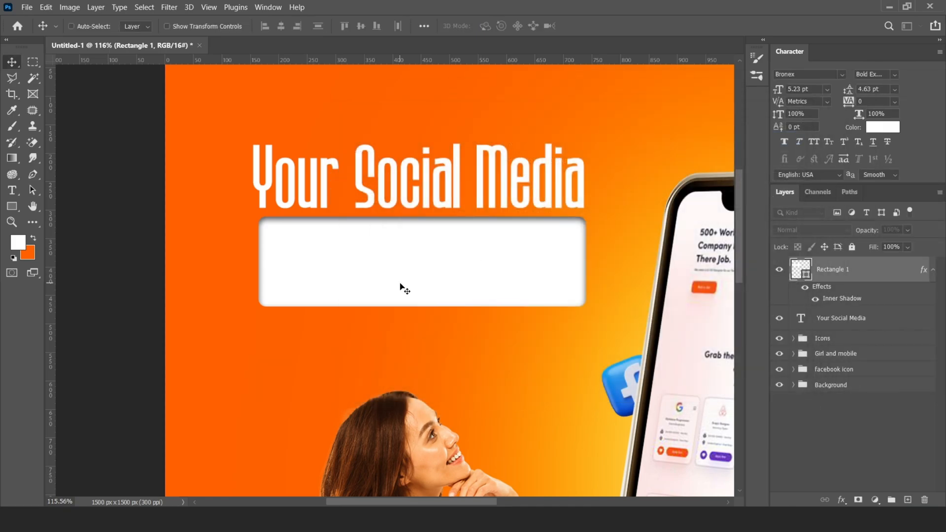
Collapse the rectangle's effects and duplicate the "Your Social Media" text layer above the rectangle layer
scroll(400, 284, "down", 6)
scroll(491, 261, "up", 6)
left_click(932, 270)
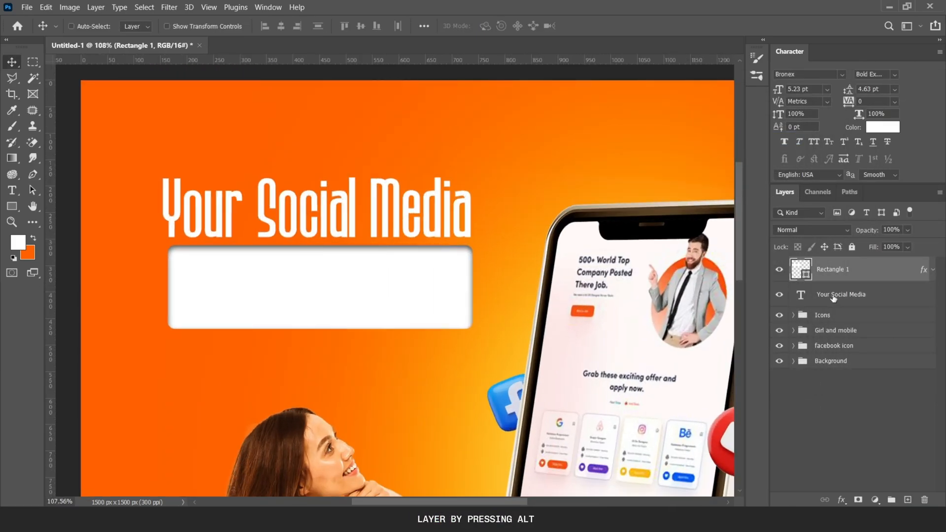
left_click(845, 295)
left_click_drag(839, 295, 838, 255)
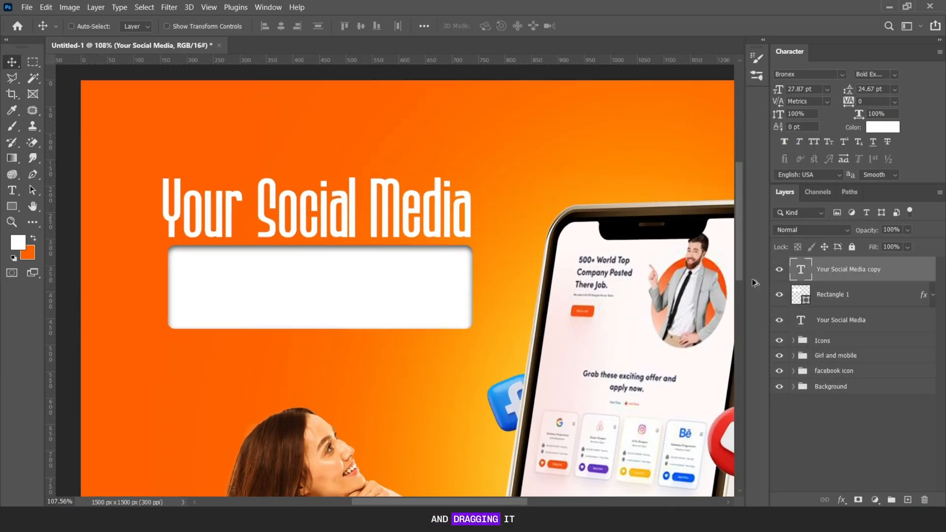
Move the copied text down onto the white rectangle and fill it with the orange colour
left_click_drag(306, 219, 312, 279)
key("x")
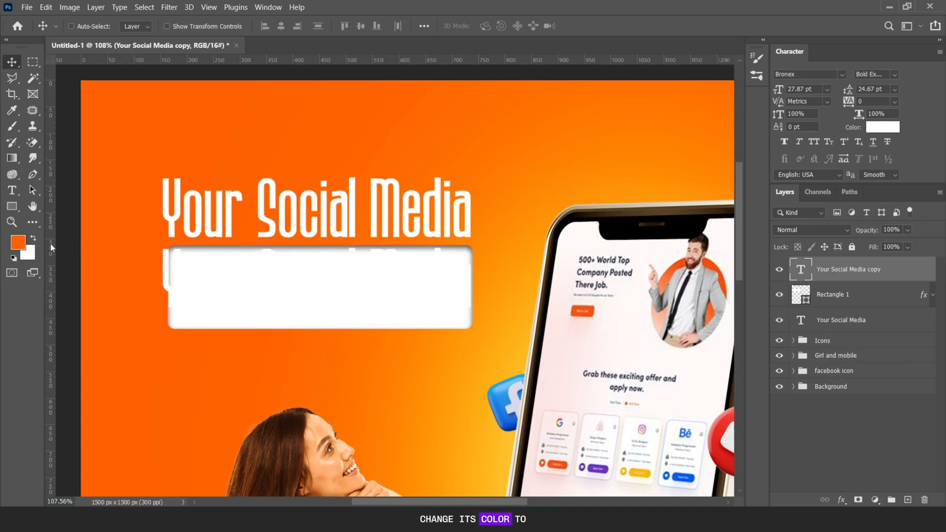
key("alt+BackSpace")
Replace the copied text's wording with "Our Expertise"
double_click(798, 270)
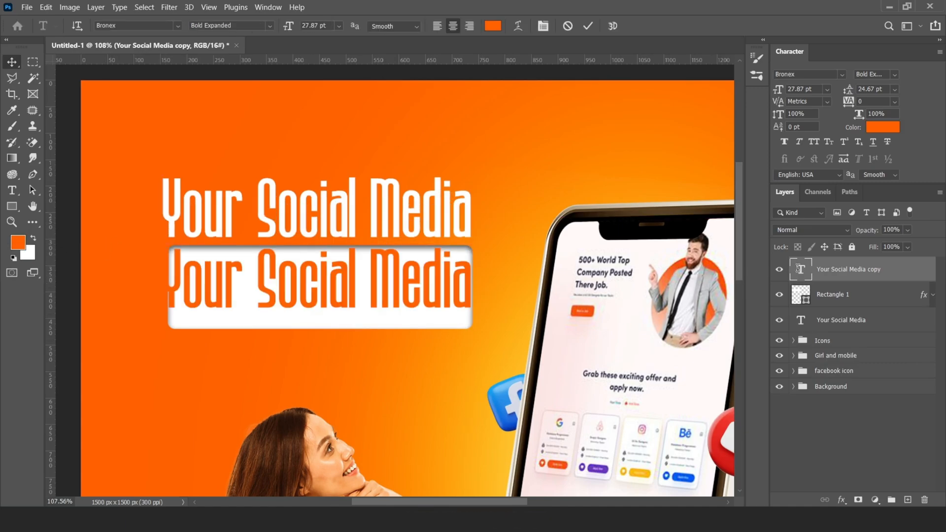
type("Your Se")
type("xpe")
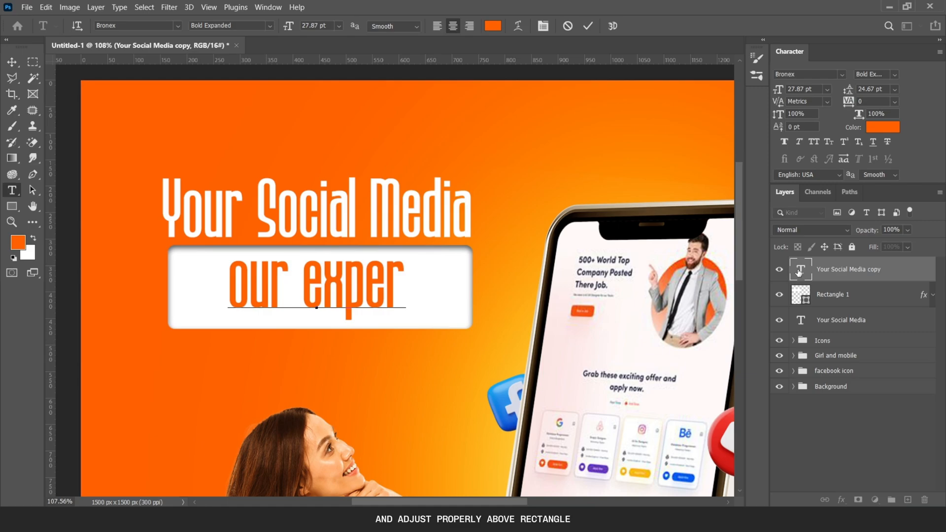
key("ctrl+a")
key("BackSpace")
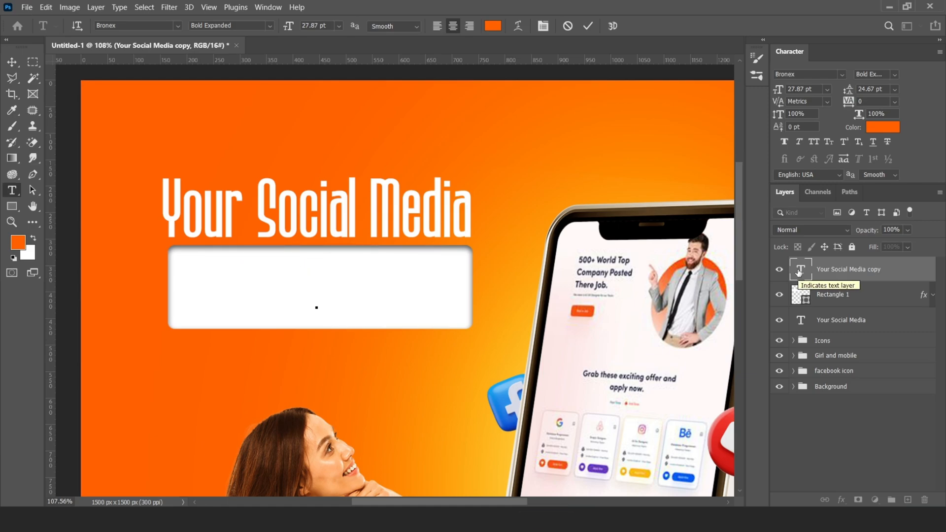
type("Our Expertise")
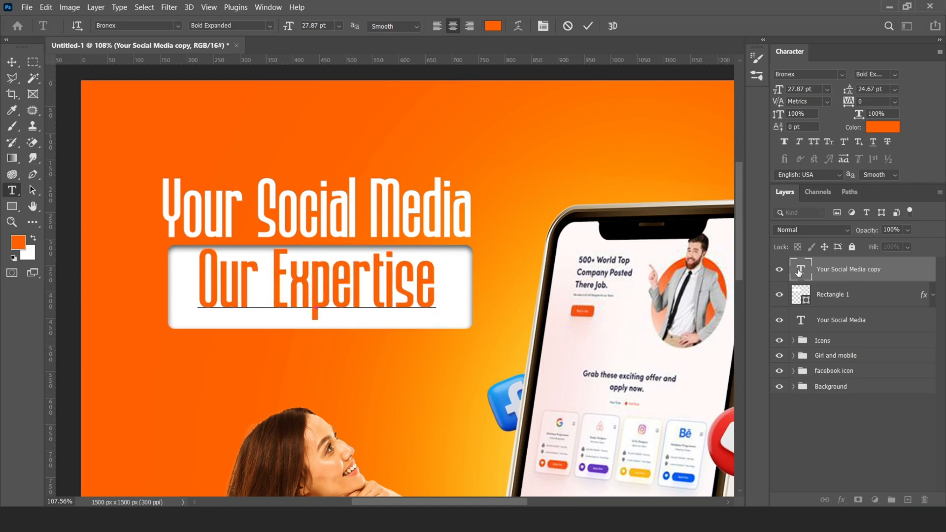
left_click(586, 25)
key("v")
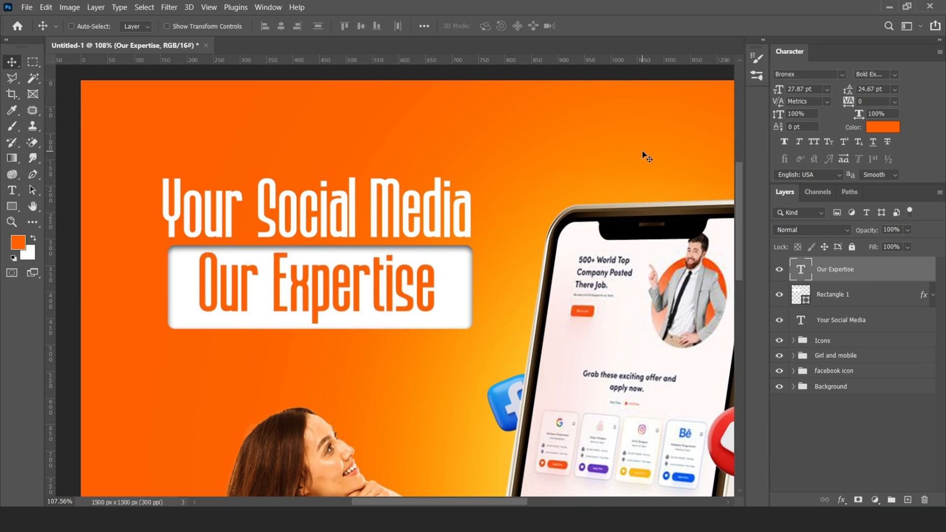
Scale the "Our Expertise" text down to about 26.65 pt and fit it within the white rectangle
key("ctrl+t")
scroll(340, 288, "up", 4)
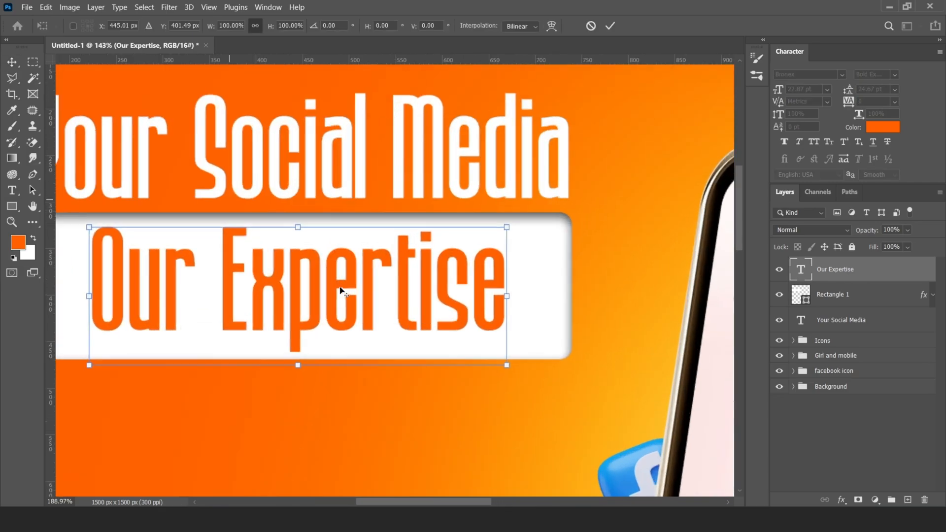
left_click_drag(523, 222, 516, 226)
left_click(610, 26)
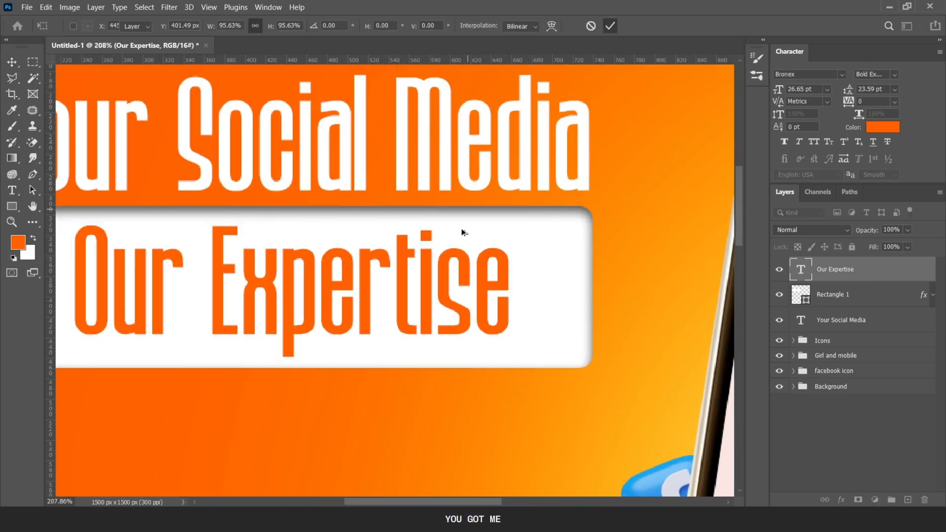
scroll(461, 229, "down", 5)
left_click_drag(460, 267, 462, 266)
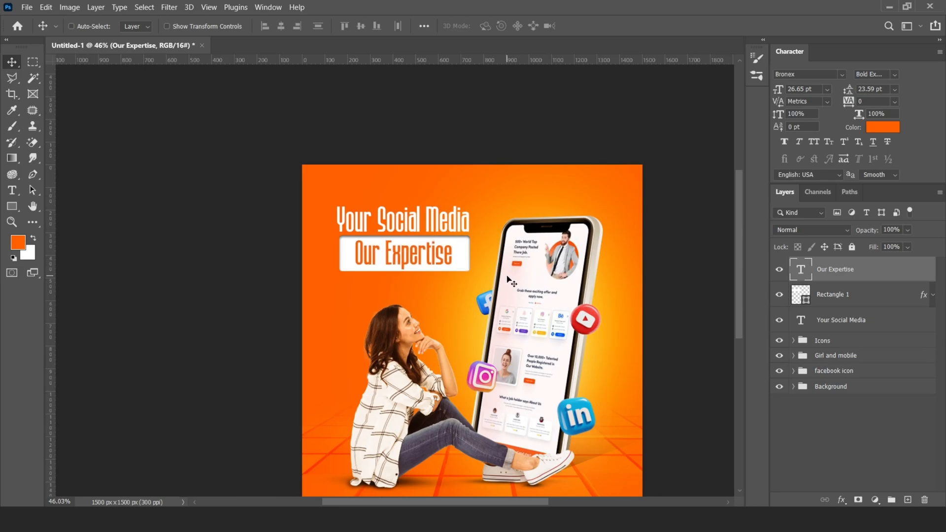
Select both headline texts and the rectangle together and nudge them slightly upward
left_click(833, 322, "shift")
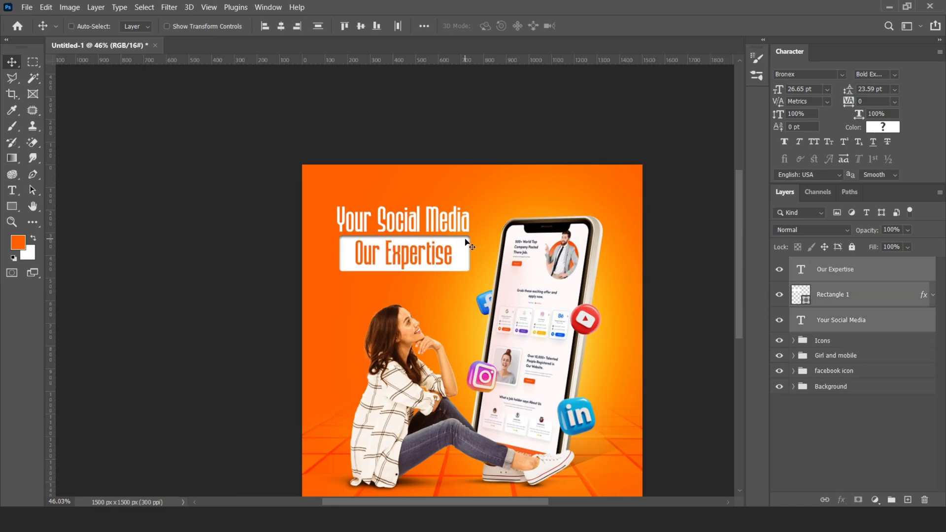
key("shift+Up")
key("shift+Up")
key("shift+Up")
Add the white text "A Perfect Digital Harmony" below the rectangle on a new top layer and set its font to Futura Md BT
scroll(415, 277, "up", 5)
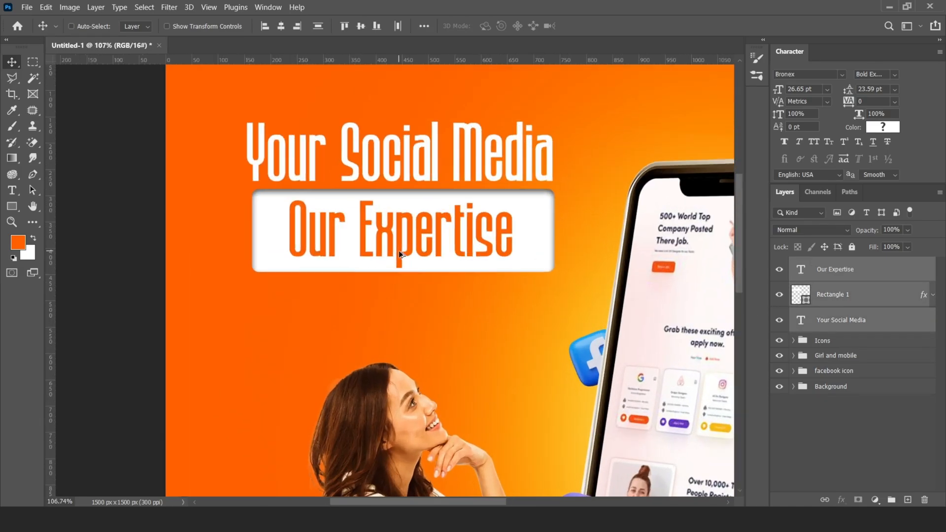
left_click(810, 277)
left_click(907, 499)
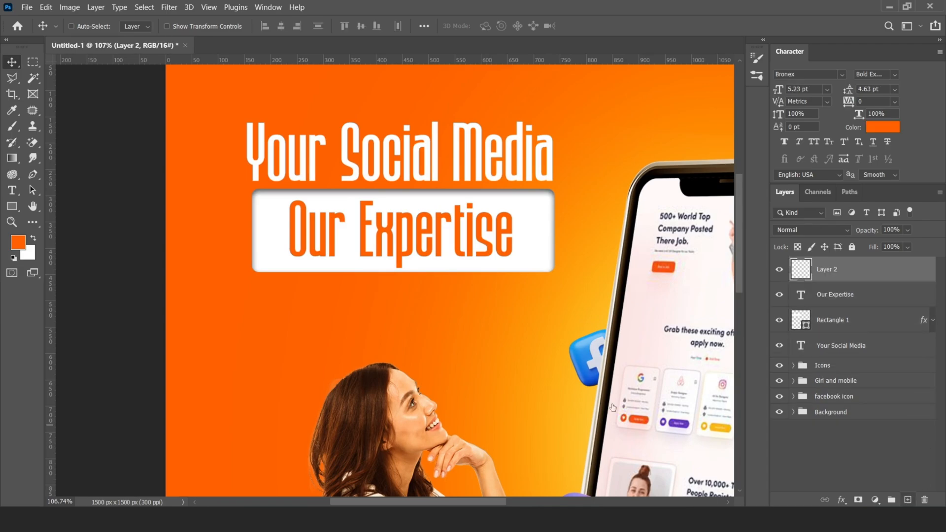
left_click(16, 193)
left_click(267, 298)
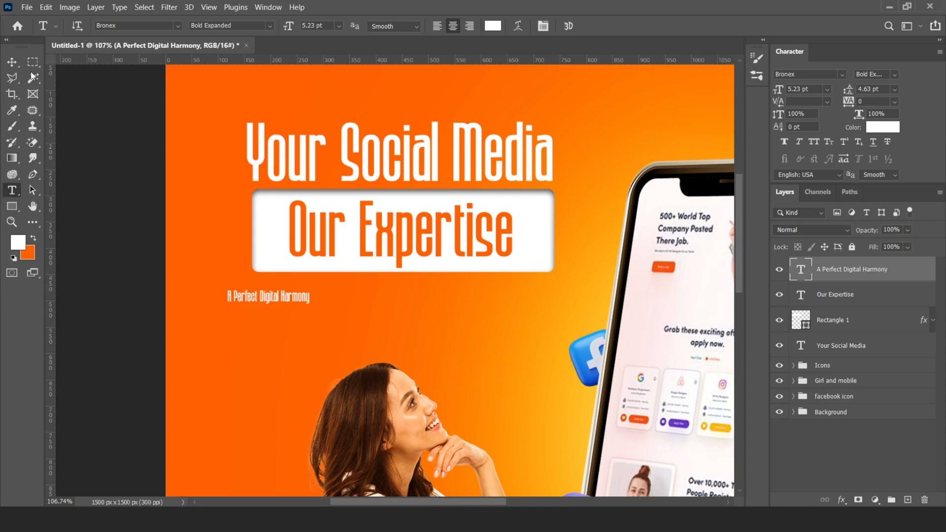
key("v")
left_click(844, 73)
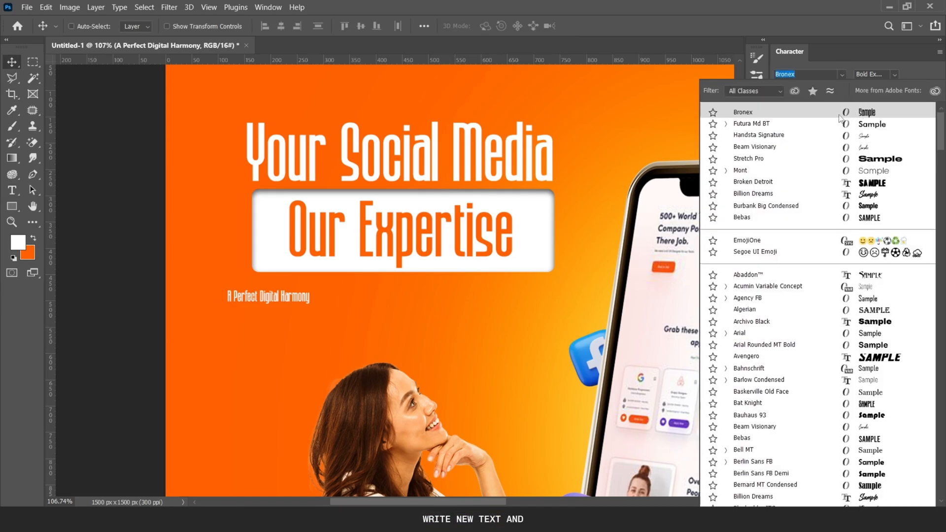
left_click(822, 123)
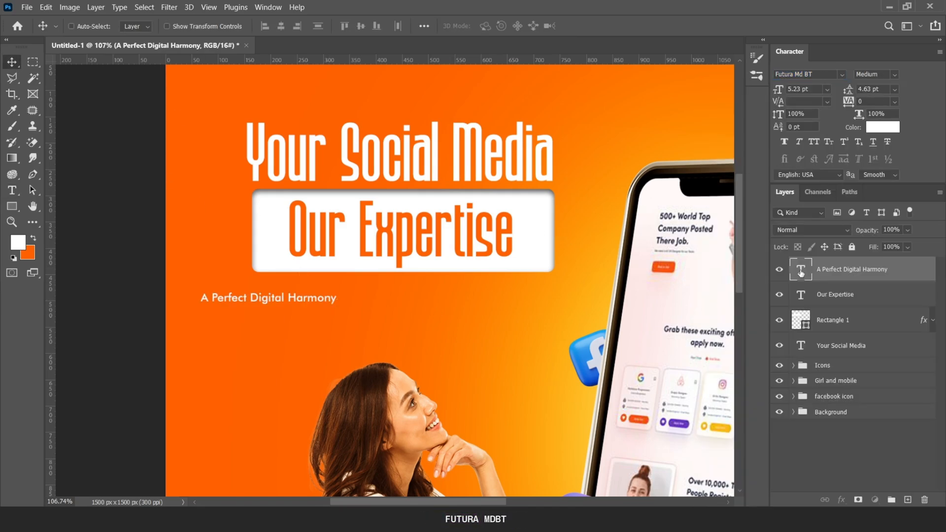
Add an exclamation mark to the end of the "A Perfect Digital Harmony" tagline
double_click(334, 300)
left_click(339, 300)
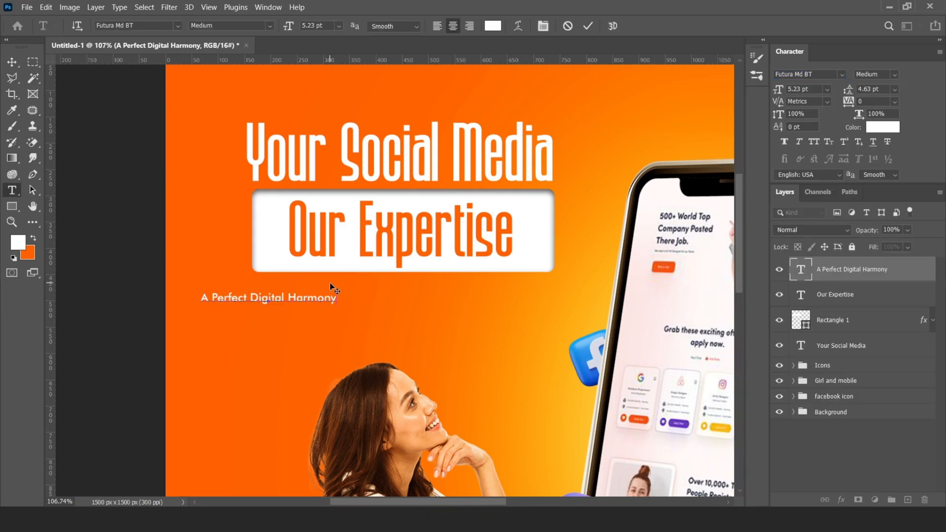
left_click(588, 26)
Move the tagline just beneath the white rectangle and nudge it to align with the rectangle's left edge
left_click_drag(262, 306, 324, 293)
key("Left")
key("Left")
key("Left")
key("Left")
key("Left")
key("Left")
key("Left")
key("Left")
key("Left")
key("Left")
key("Left")
key("Left")
key("Left")
key("Left")
key("Left")
key("Left")
key("Left")
key("Left")
key("Left")
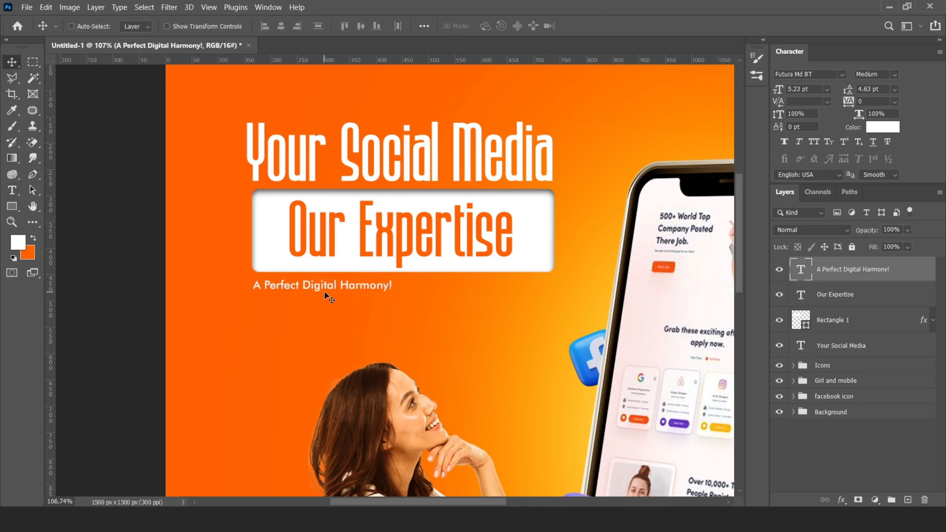
Scale the tagline up to about 11.28 pt so it spans the width of the white rectangle
key("ctrl+t")
left_click_drag(390, 292, 564, 327)
left_click(610, 25)
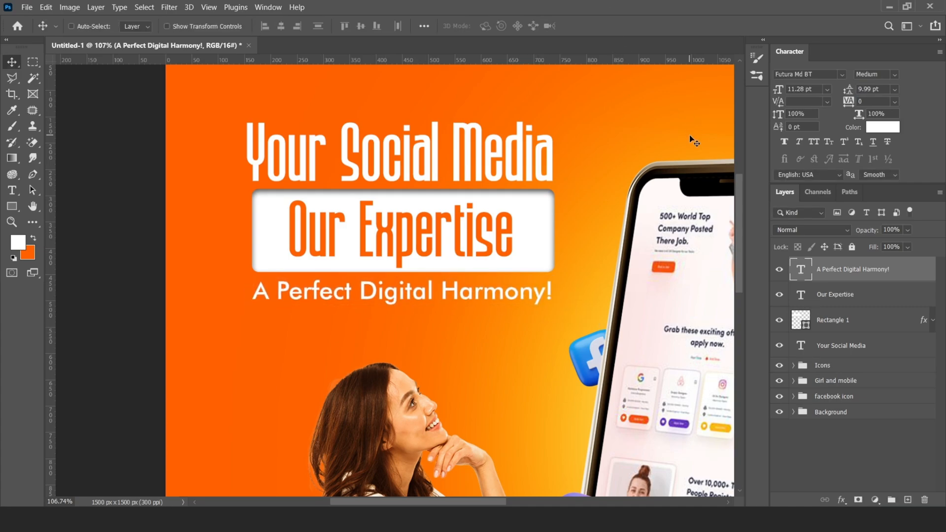
Group the three text layers and the rectangle, and name the group "Heading Text"
scroll(403, 197, "down", 3)
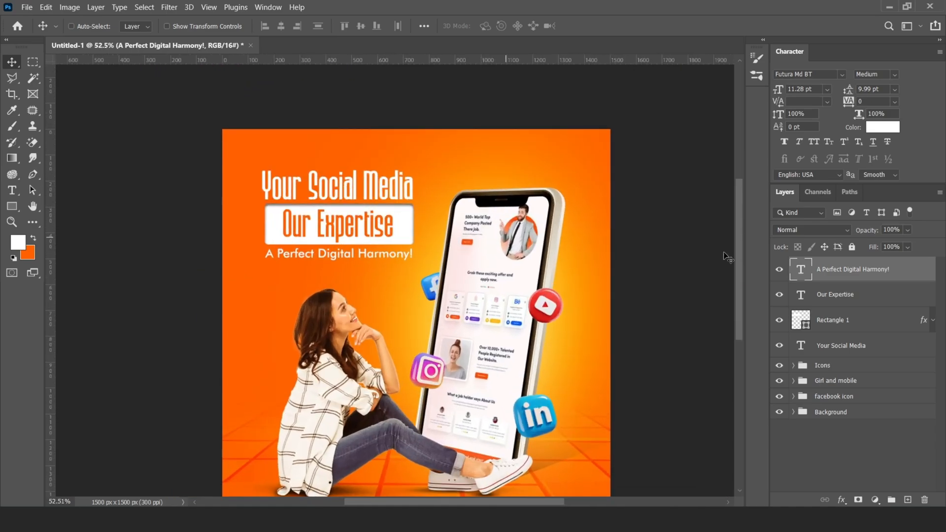
left_click(849, 340, "shift")
key("ctrl+g")
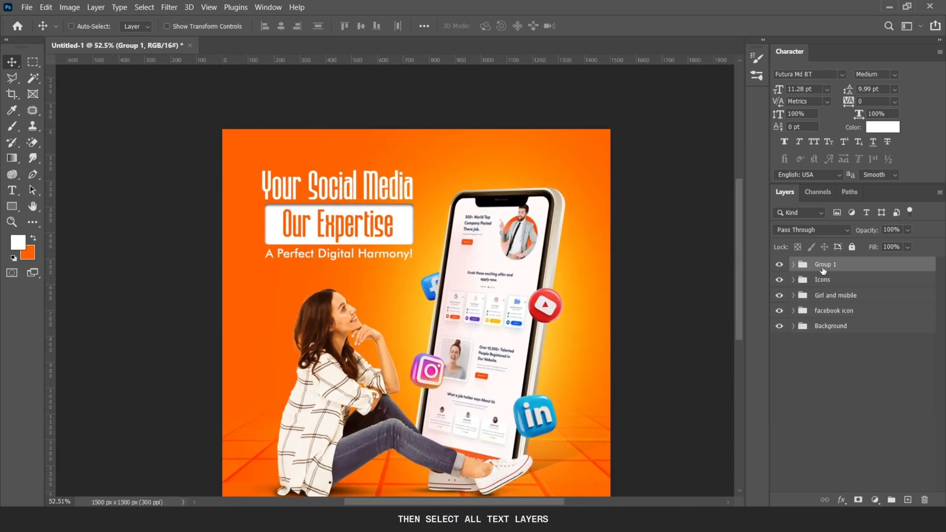
double_click(824, 269)
type("Heading Text")
key("Return")
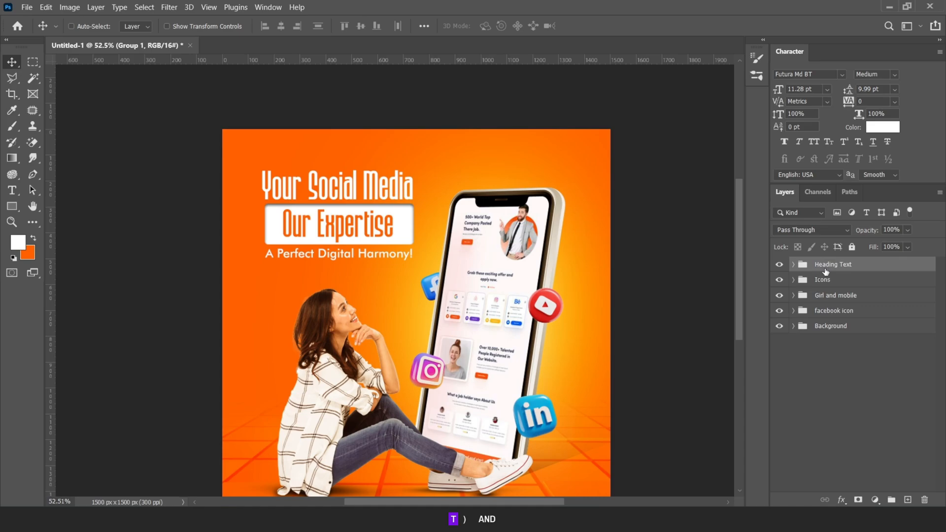
Skew the Heading Text group horizontally by about -7.4° so it slants to the right
key("ctrl+t")
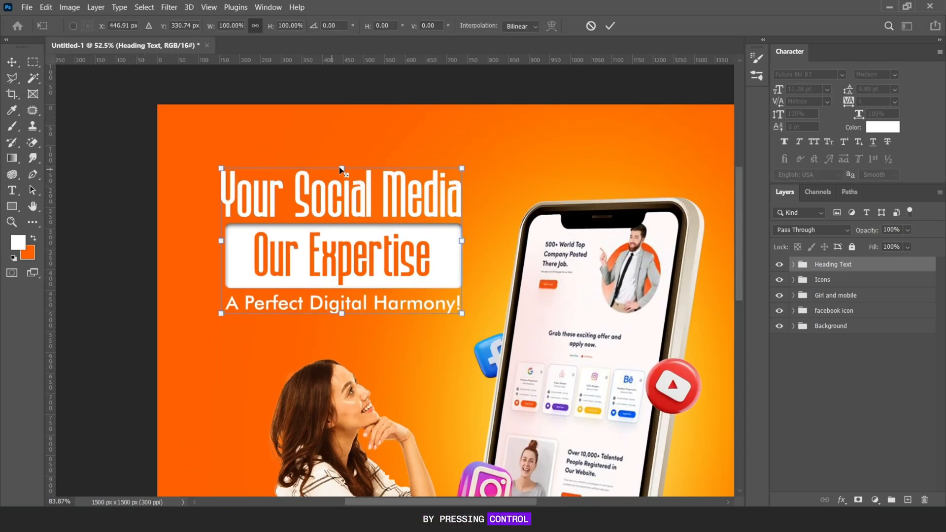
scroll(331, 170, "up", 2)
left_click_drag(345, 172, 357, 172)
left_click_drag(340, 314, 358, 326)
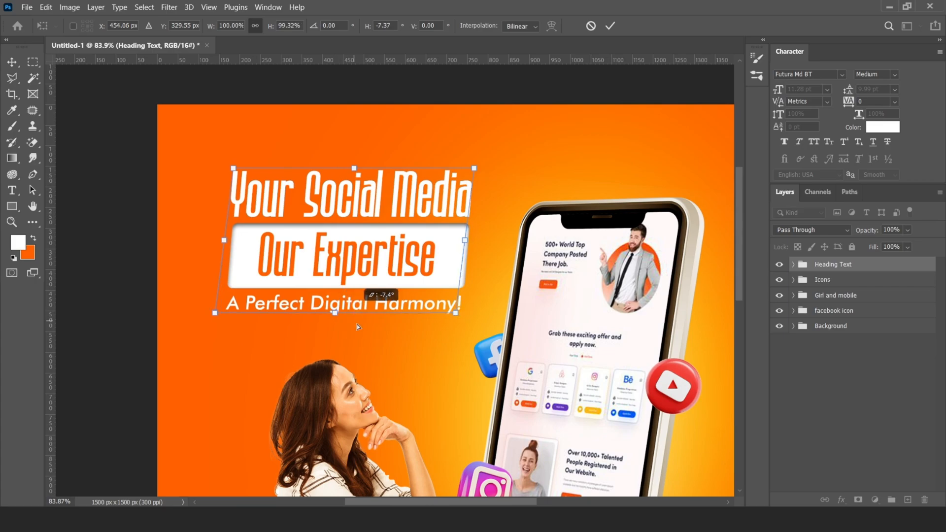
left_click(610, 26)
scroll(413, 255, "down", 4)
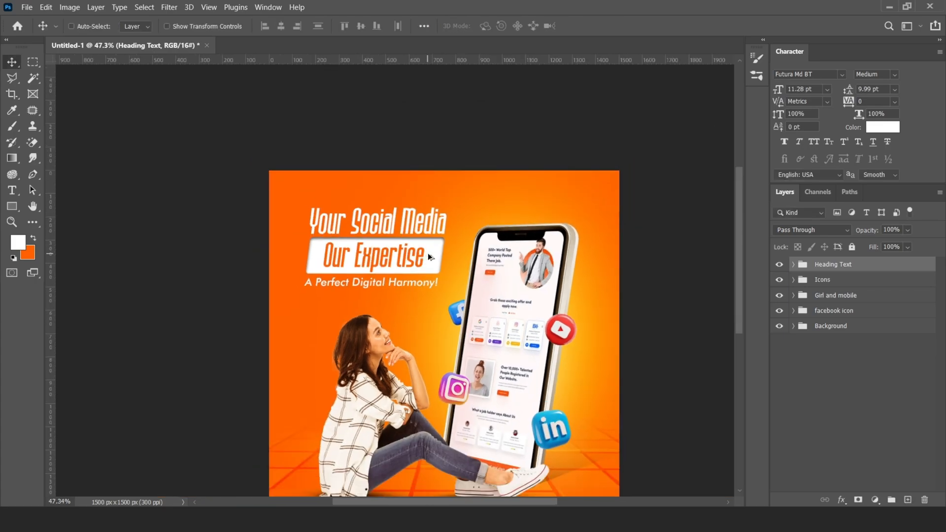
Scale the Heading Text group to about 119.89% and move it slightly upward
key("ctrl+t")
left_click_drag(450, 201, 466, 192)
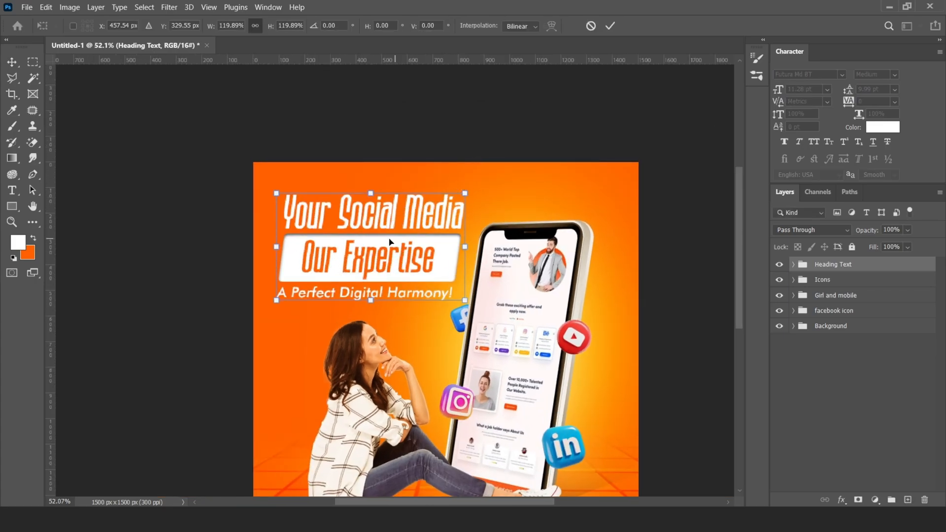
left_click_drag(389, 238, 392, 231)
left_click(610, 26)
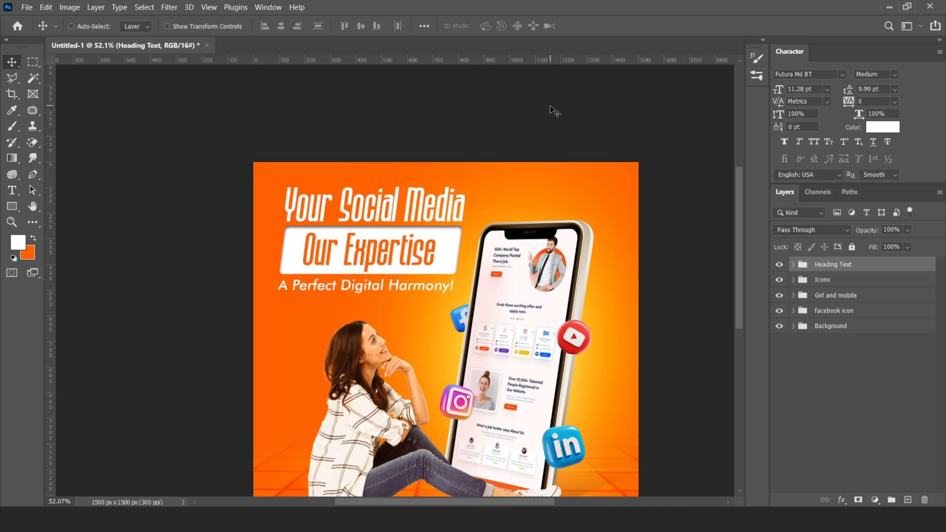
scroll(432, 250, "down", 8)
scroll(431, 267, "up", 6)
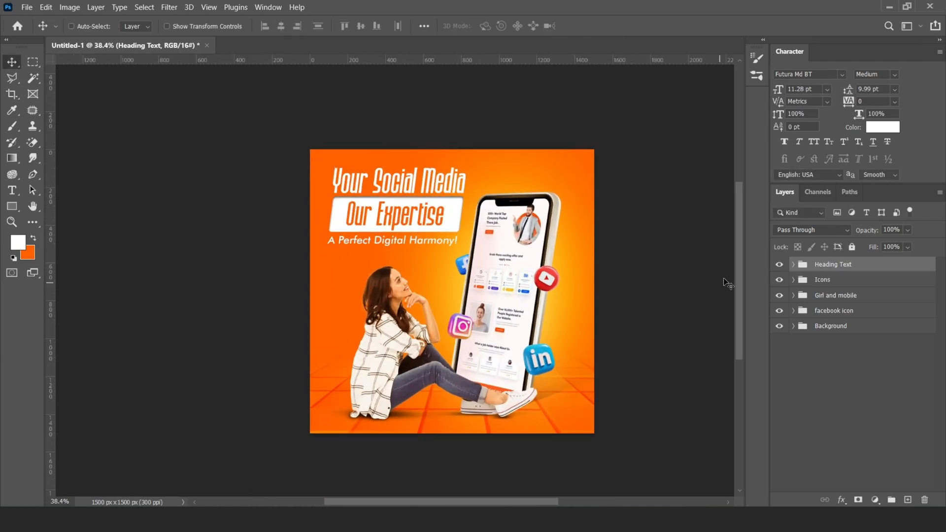
Duplicate the facebook icon layer and place the copy at the canvas's top-left corner
left_click(793, 280)
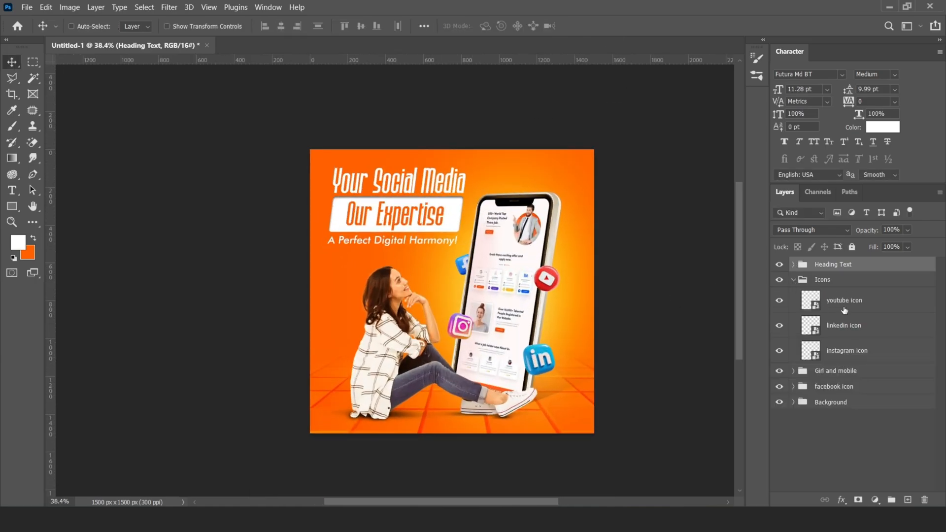
left_click(793, 387)
left_click(836, 416)
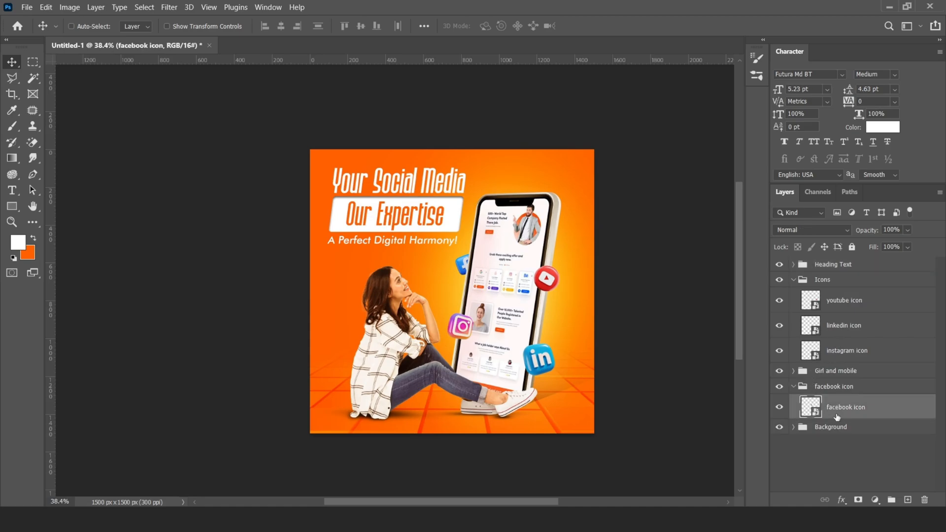
key("ctrl+j")
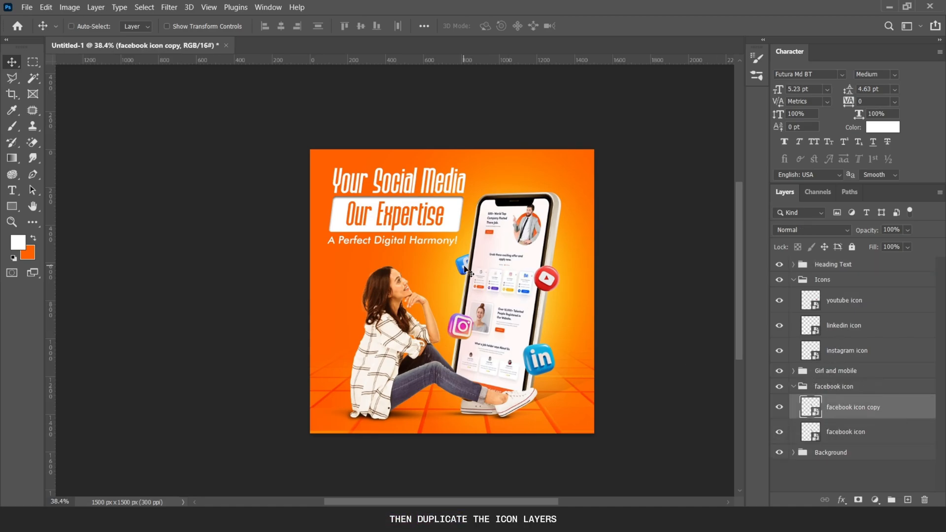
left_click_drag(463, 266, 334, 160)
key("ctrl+t")
left_click(609, 25)
Apply a Gaussian Blur to the facebook icon copy in the canvas corner
left_click(169, 7)
mouse_move(275, 155)
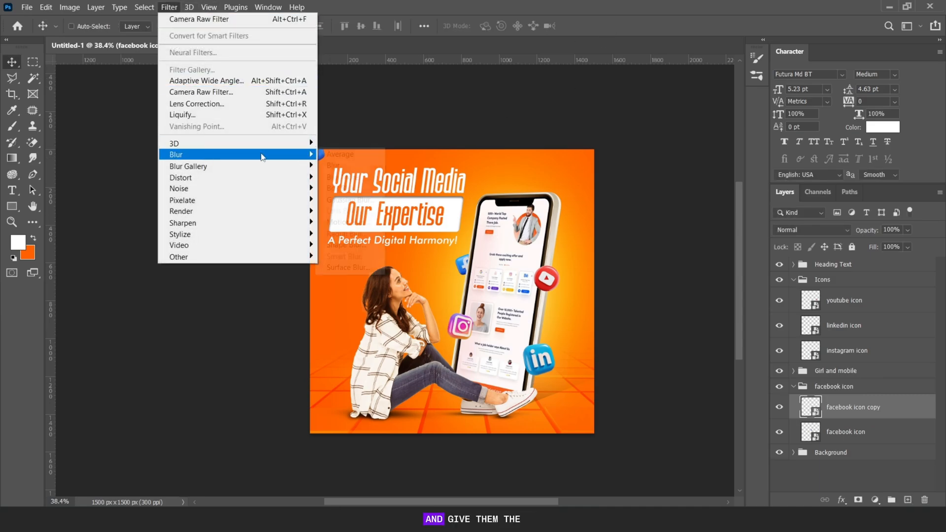
left_click(342, 201)
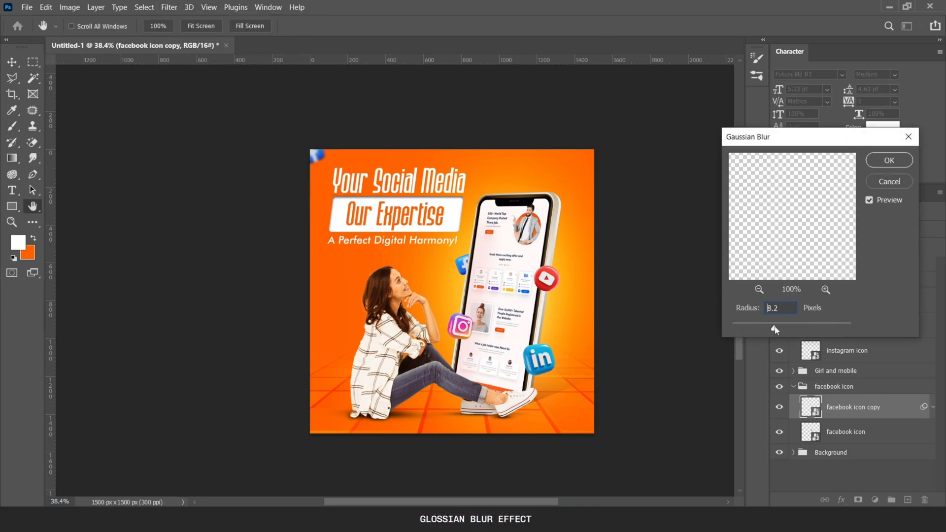
left_click_drag(775, 329, 775, 328)
left_click(889, 160)
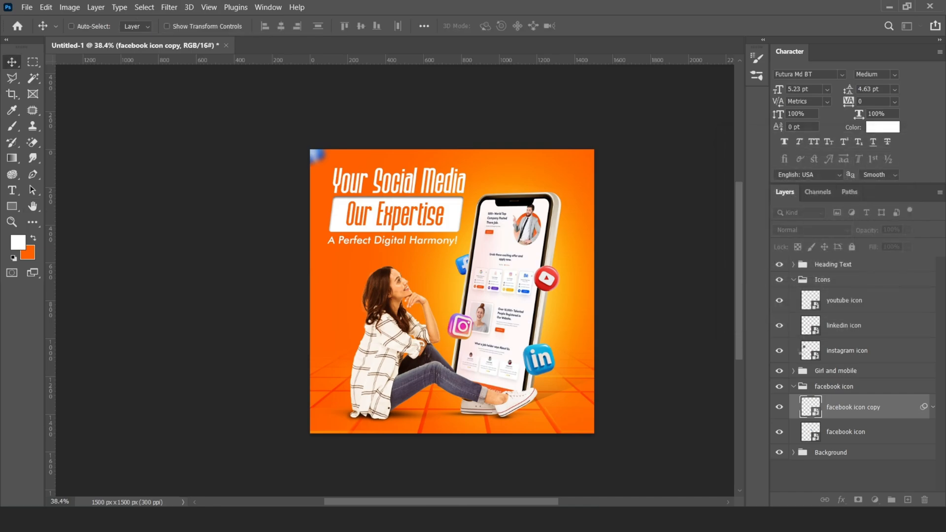
Copy the instagram icon into the facebook icon group and place it enlarged at the canvas's left edge beside the girl
left_click(792, 387)
left_click(793, 386)
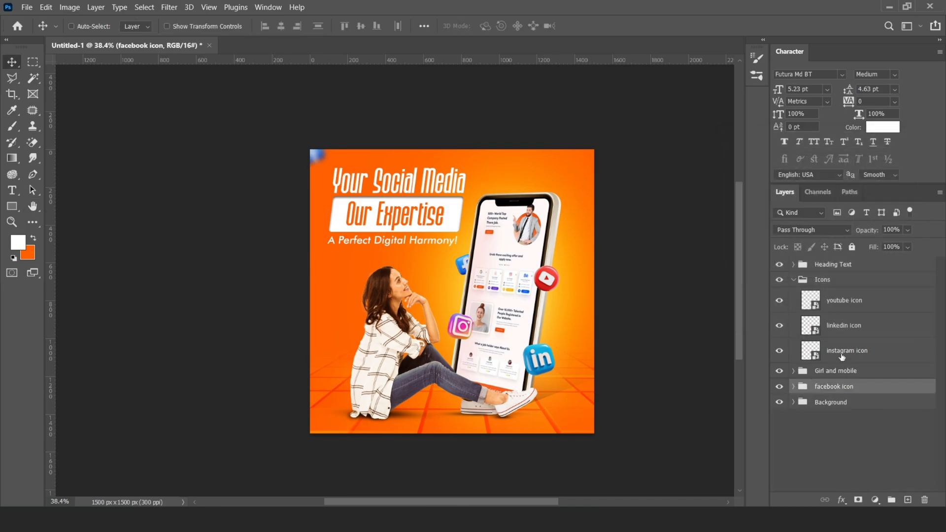
left_click(841, 356)
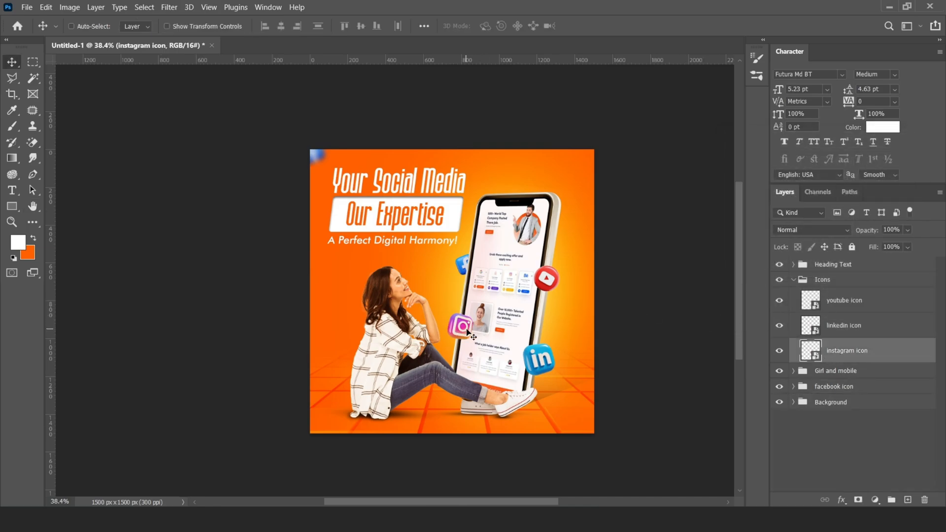
left_click(793, 387)
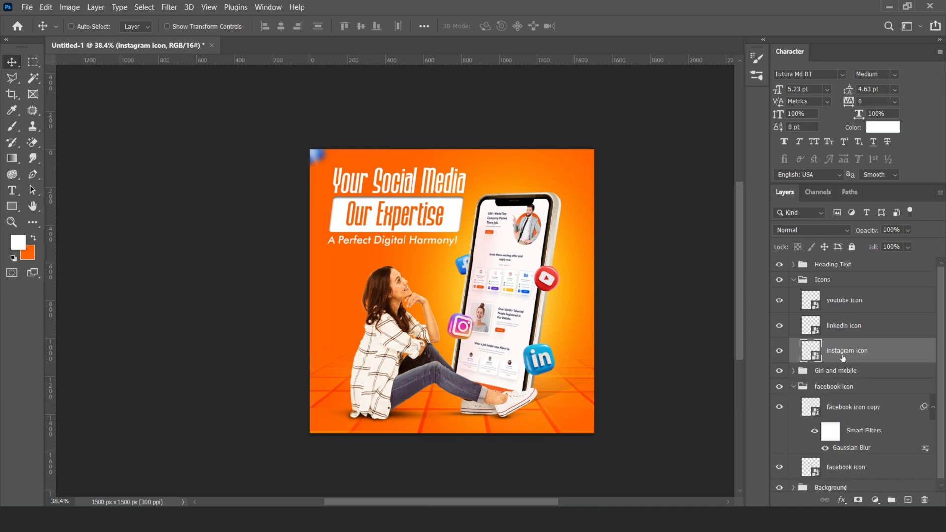
left_click_drag(842, 352, 841, 401)
left_click_drag(461, 325, 339, 279)
key("ctrl+t")
left_click(609, 26)
Apply a Gaussian Blur to the enlarged instagram icon copy
left_click(169, 7)
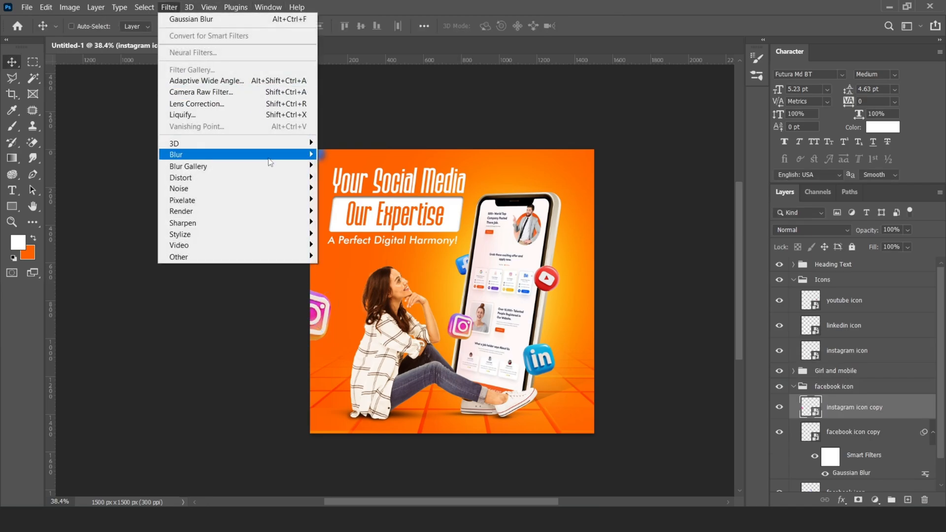
left_click(343, 199)
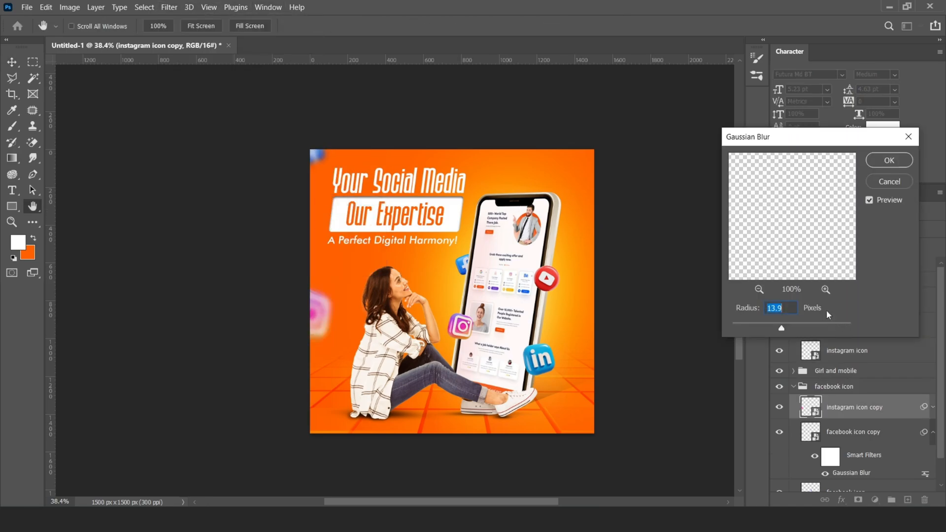
left_click(885, 161)
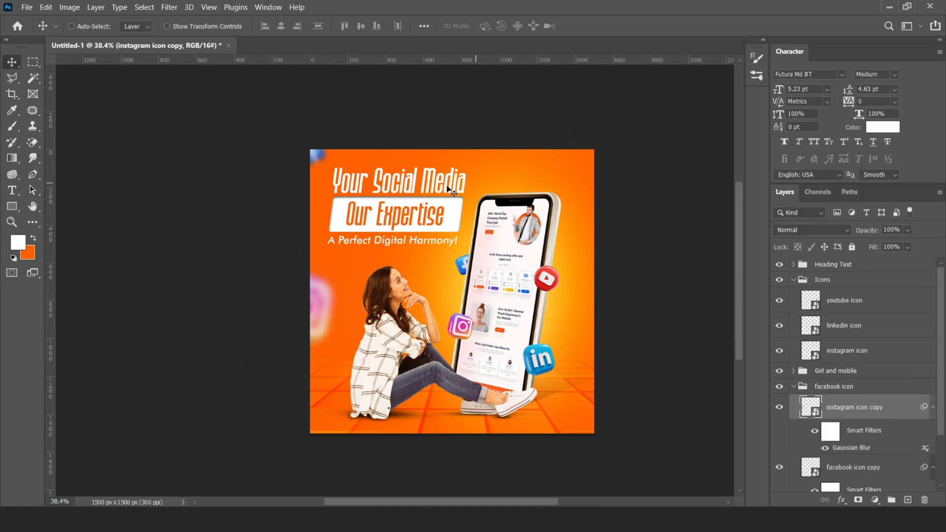
Copy the youtube icon into the facebook icon group, place it behind the girl's back and blur it with Gaussian Blur
left_click_drag(843, 312, 833, 393)
left_click_drag(547, 279, 361, 341)
left_click(169, 7)
left_click(345, 199)
left_click_drag(783, 328, 777, 328)
left_click(889, 181)
Place a second, larger blurred copy of the youtube icon at the canvas's top-right corner and collapse the facebook icon group
key("ctrl+t")
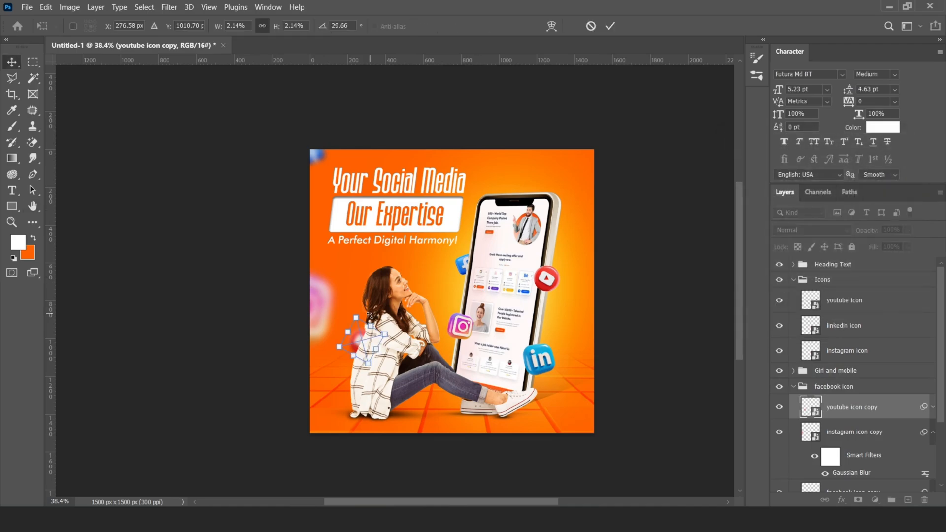
left_click_drag(380, 334, 603, 135)
left_click(610, 26)
key("ctrl+t")
left_click(610, 26)
key("ctrl+alt+f")
scroll(438, 128, "down", 2)
scroll(533, 255, "up", 1)
left_click(793, 386)
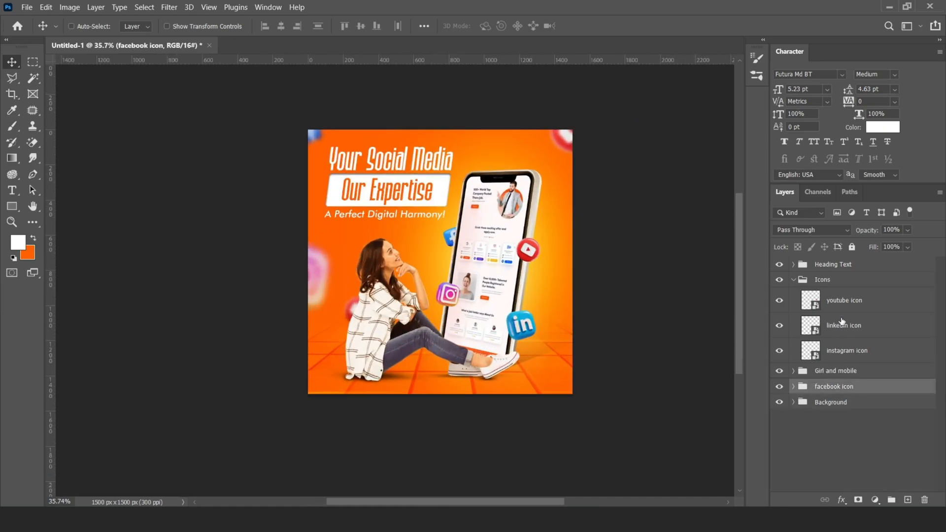
Duplicate the linkedin icon, scale the copy to about 34.19% and place it at the canvas's bottom-right corner
left_click(838, 329)
key("ctrl+t")
left_click_drag(524, 327, 600, 319)
left_click_drag(573, 354, 582, 351)
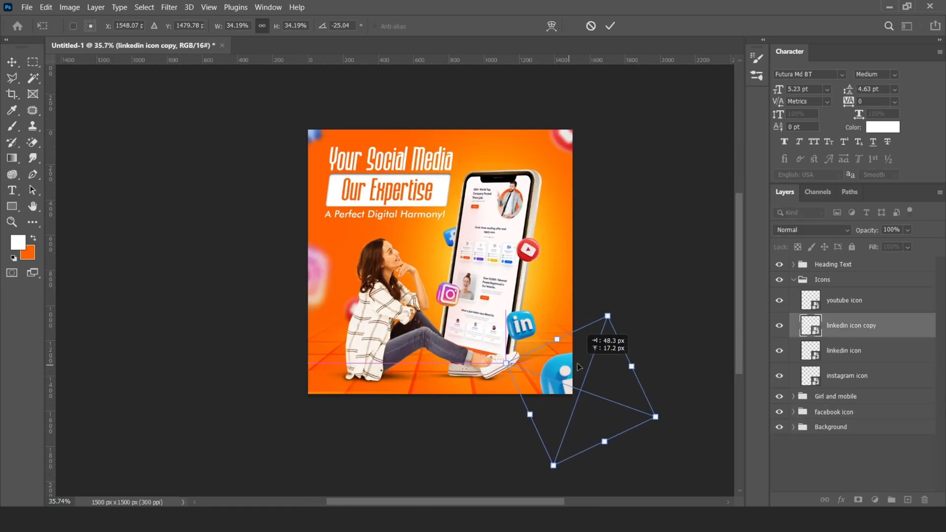
left_click(610, 26)
Apply a Gaussian Blur with a 33.2-pixel radius to the linkedin icon copy and collapse the Icons group
left_click(168, 8)
mouse_move(176, 154)
left_click(345, 200)
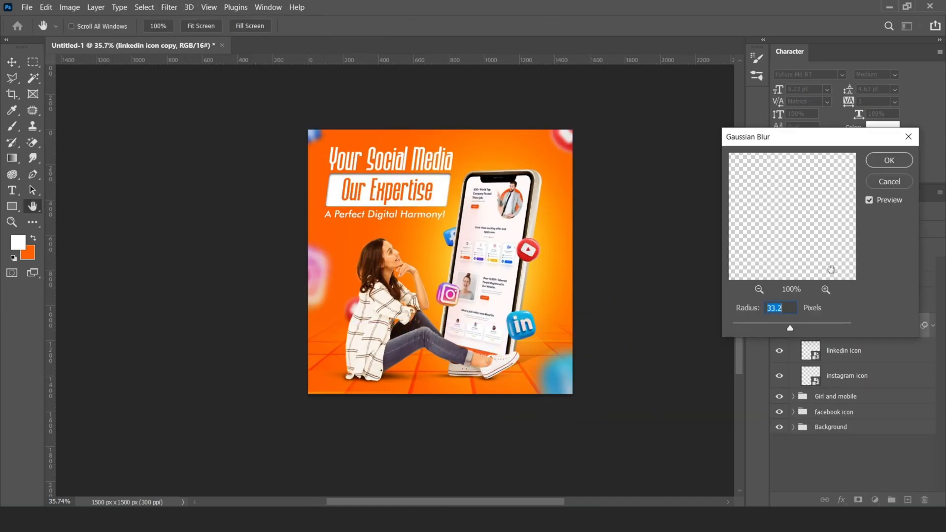
left_click(888, 160)
scroll(489, 309, "up", 3)
scroll(488, 309, "down", 2)
scroll(508, 303, "up", 1)
left_click(792, 279)
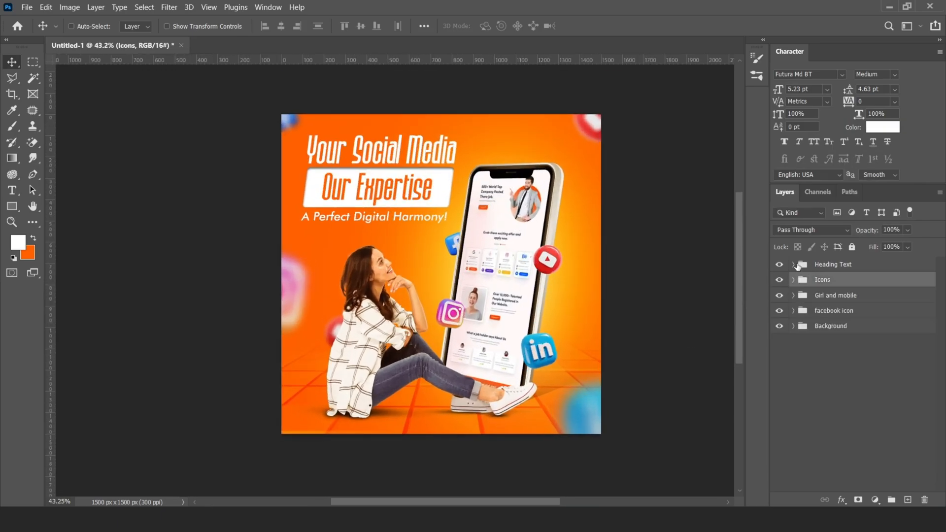
left_click(794, 265)
left_click(862, 285)
left_click(907, 500)
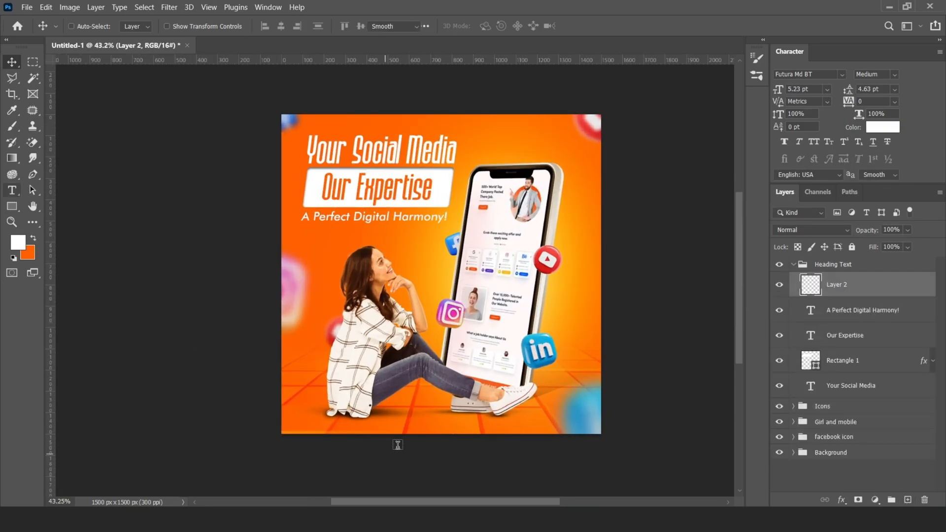
scroll(397, 445, "up", 5)
left_click(424, 446)
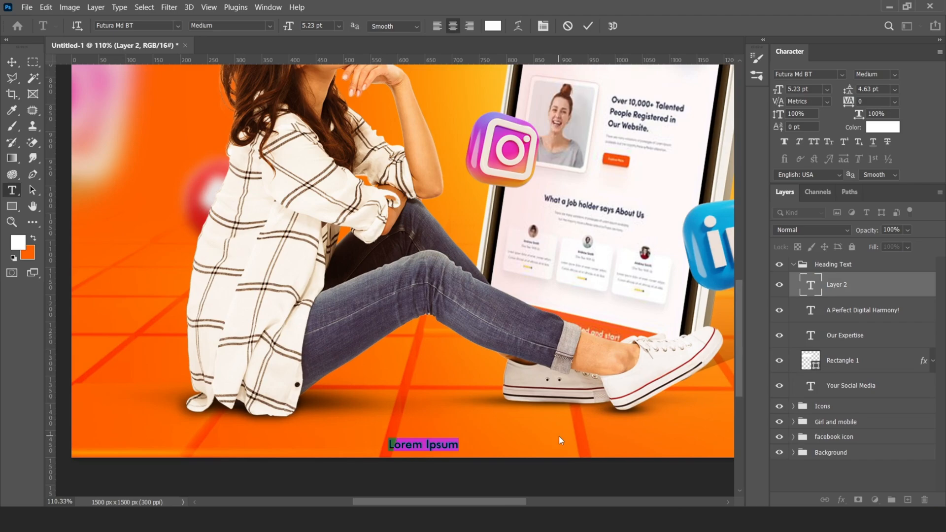
type("www.di")
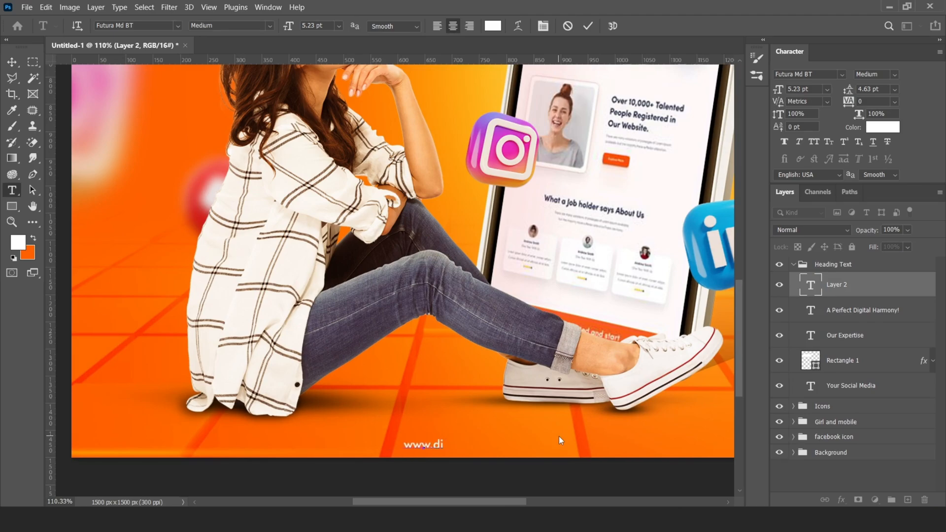
type("gitalagency")
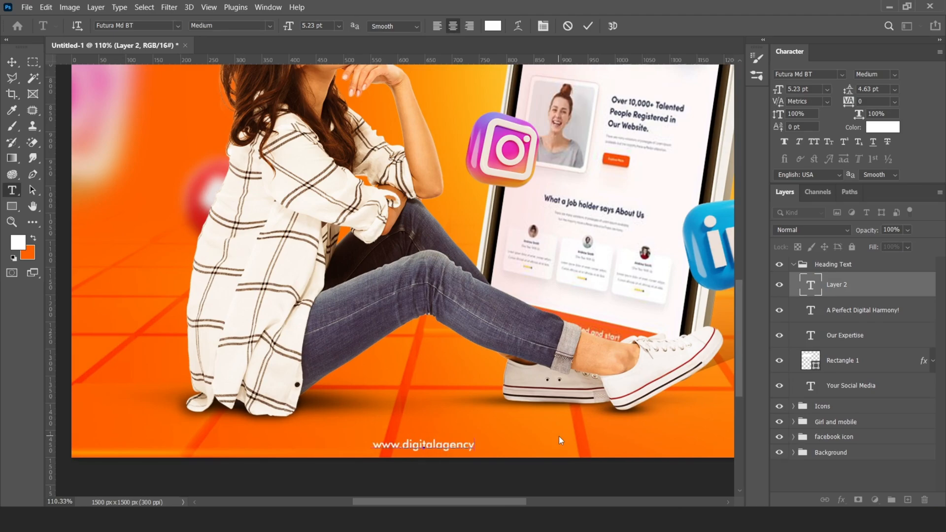
type(".com")
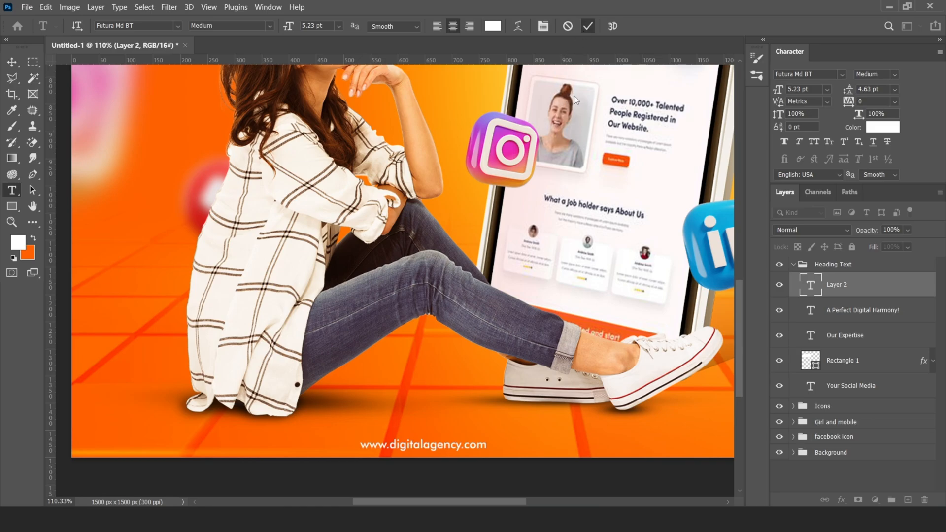
Move the website text to roughly the horizontal middle of the canvas, just above its bottom edge
left_click(12, 62)
scroll(375, 280, "down", 5)
scroll(404, 351, "up", 2)
left_click_drag(426, 359, 460, 355)
scroll(441, 380, "down", 3)
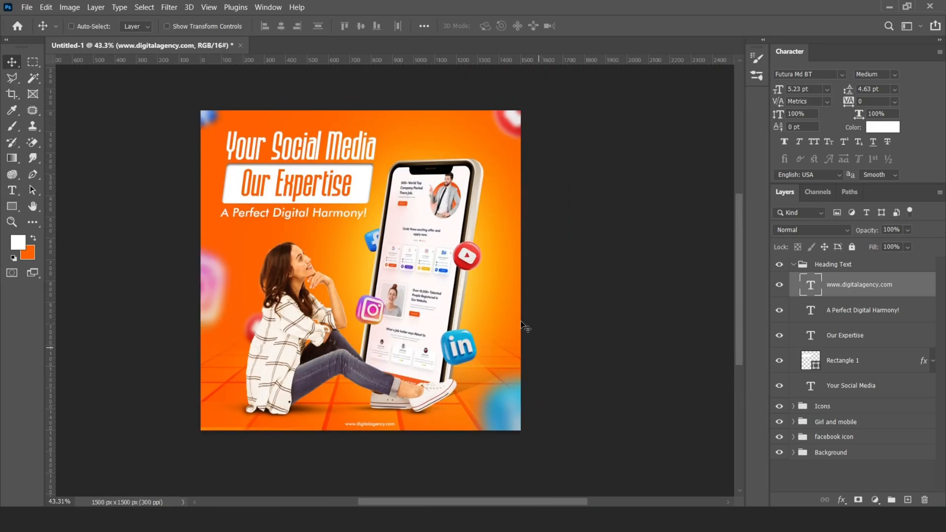
Move the website text to the canvas's right edge beside the phone, rotate it -90° and scale it to about 147.30%
left_click_drag(376, 431, 517, 291)
scroll(517, 291, "up", 5)
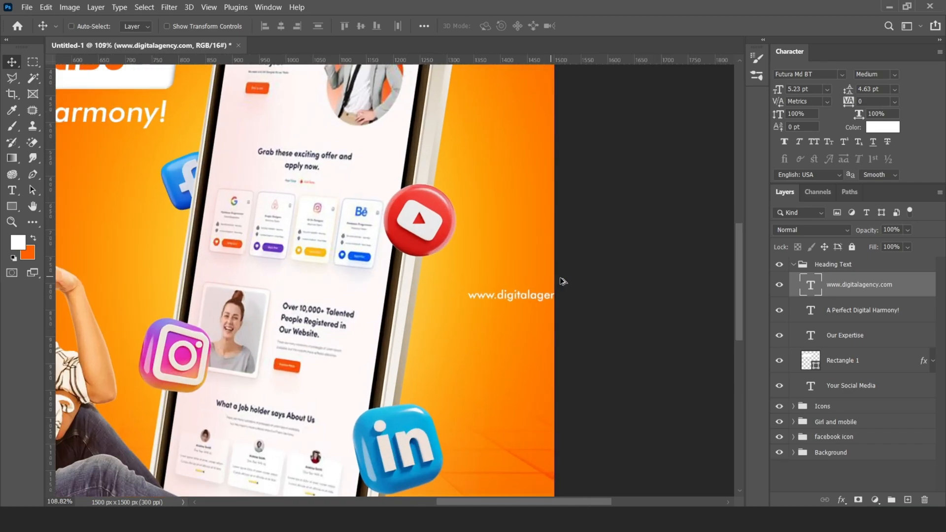
key("ctrl+t")
left_click_drag(574, 249, 554, 182)
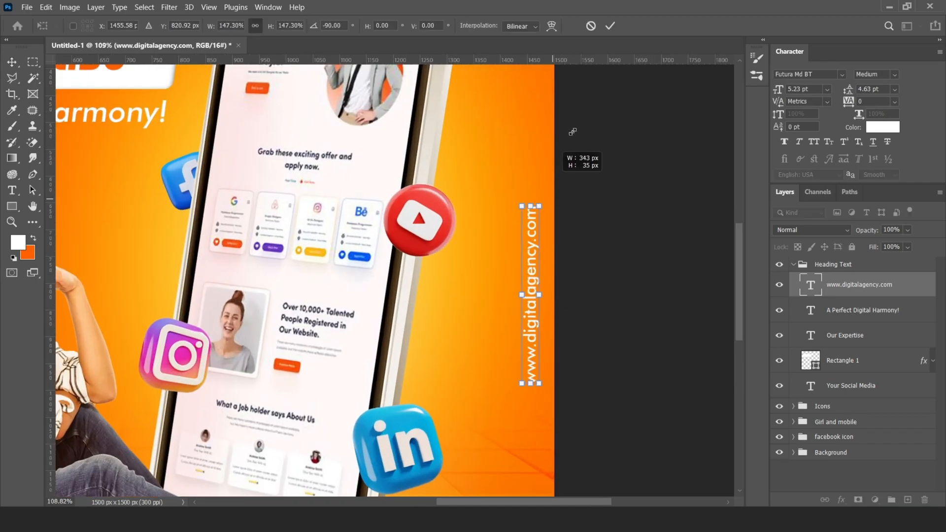
left_click(610, 25)
Set the vertical website text's tracking to 200
left_click(893, 101)
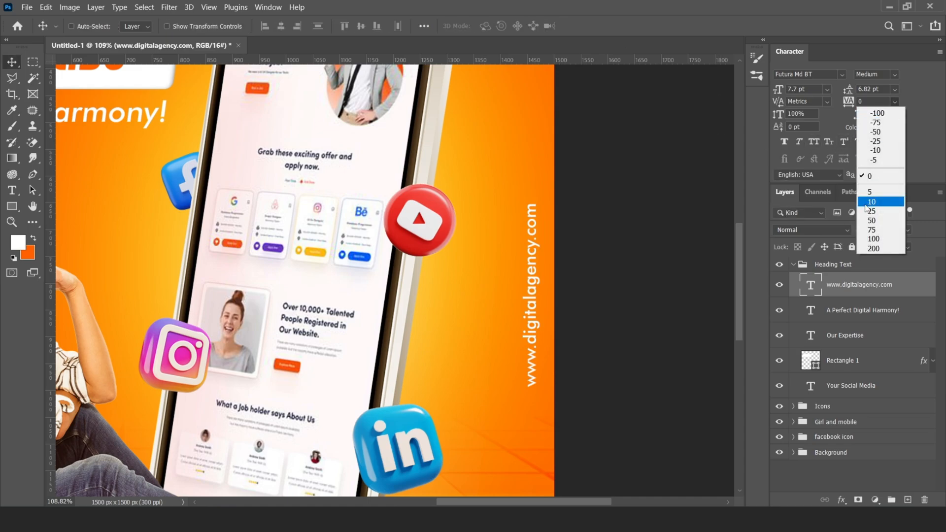
left_click(881, 239)
left_click(893, 101)
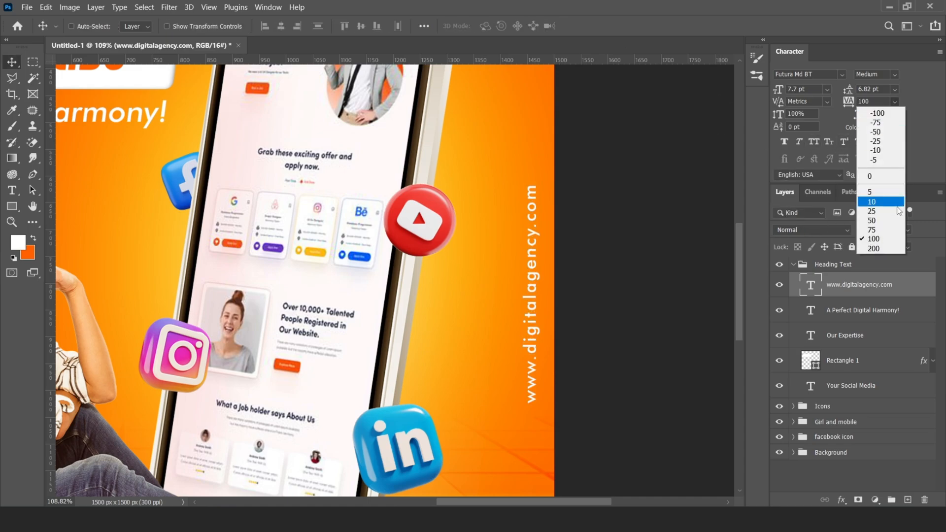
left_click(881, 247)
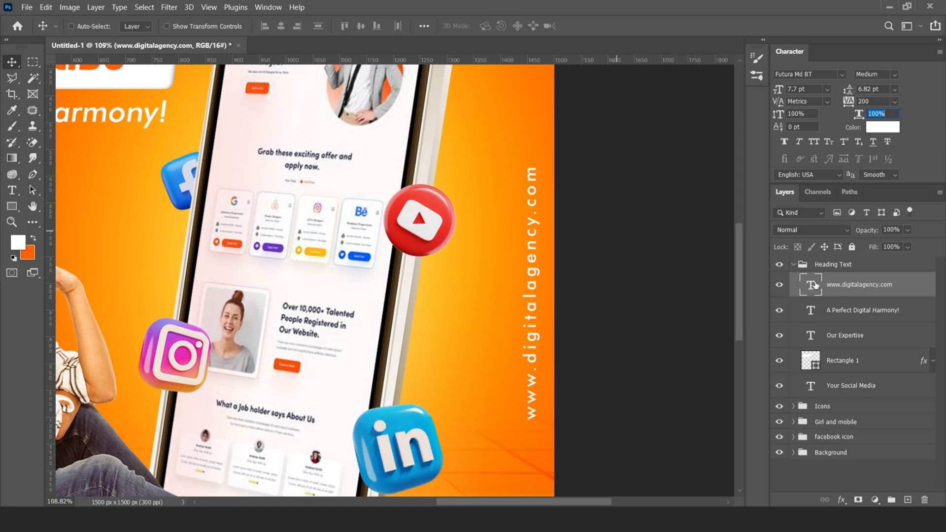
Scale the vertical website text down to about 62.12% and collapse the Heading Text group
key("ctrl+t")
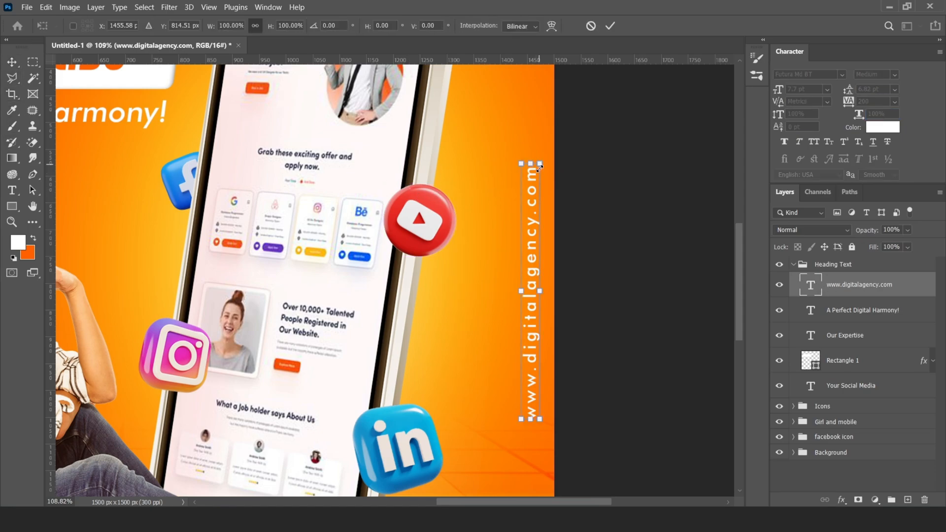
left_click_drag(531, 165, 527, 211)
left_click(609, 26)
scroll(567, 258, "down", 9)
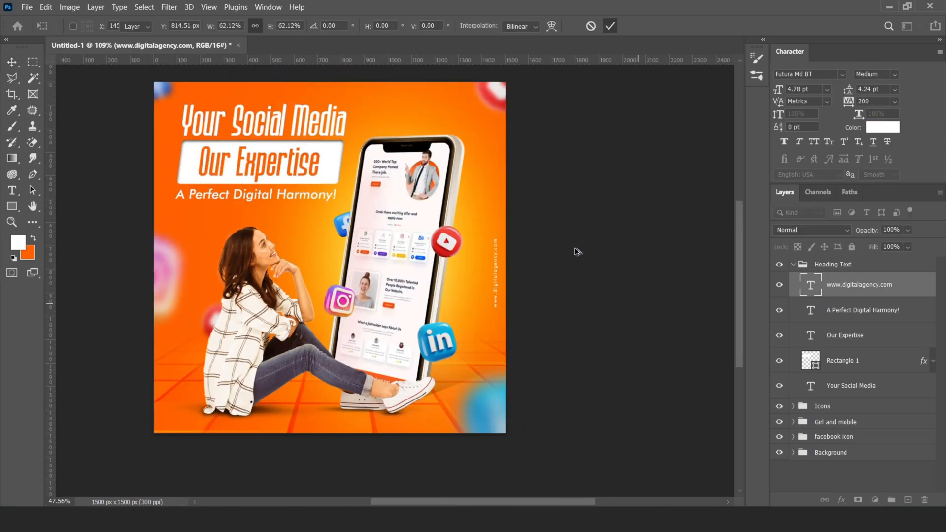
scroll(245, 222, "up", 2)
scroll(463, 287, "down", 2)
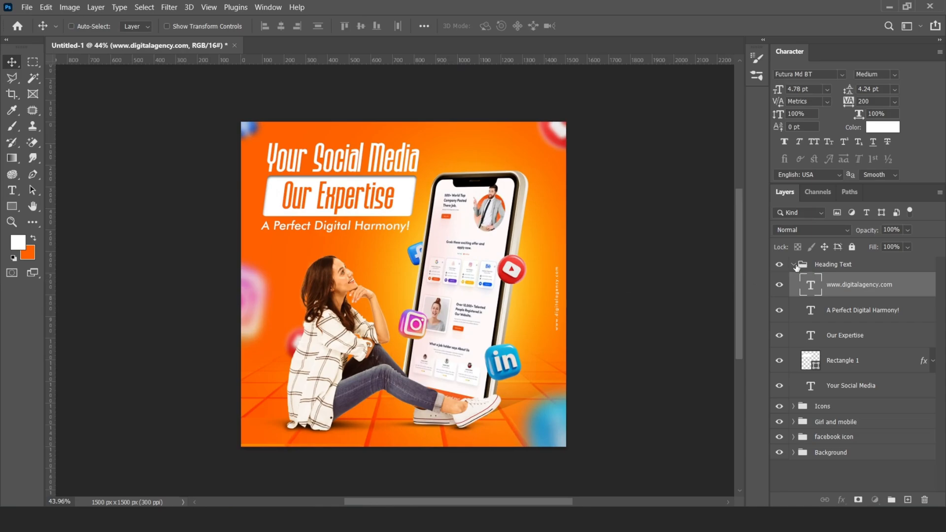
left_click(794, 265)
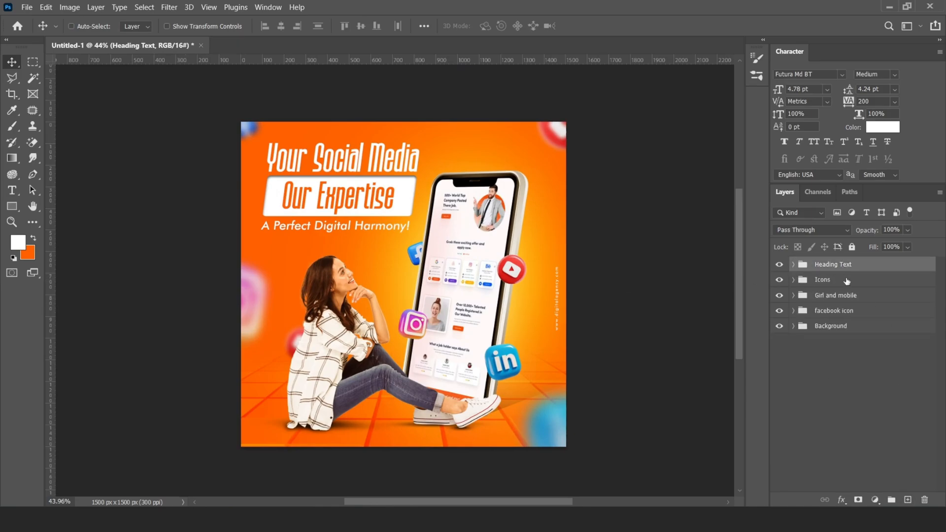
Add an orange (ff881e) Solid Color fill layer above the website text in the Heading Text group and set its blend mode to Screen
left_click(794, 264)
left_click(868, 283)
left_click(877, 500)
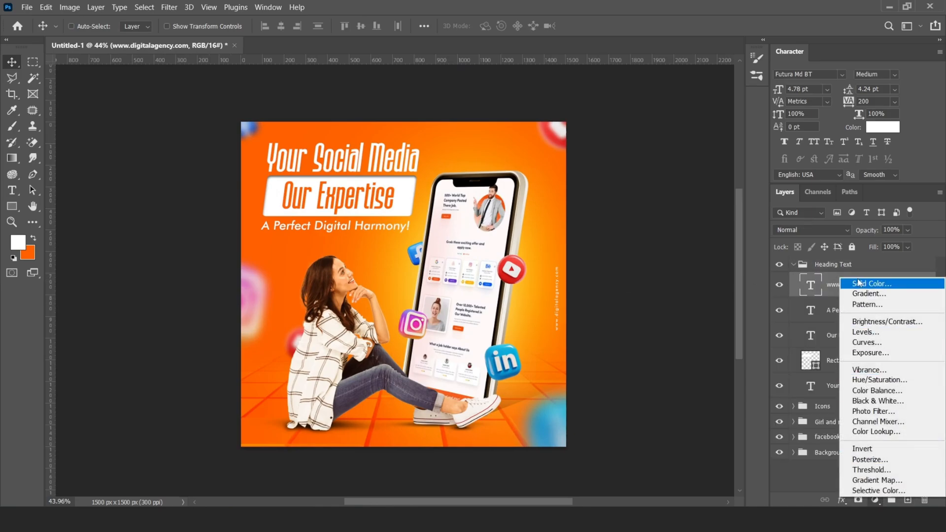
left_click(861, 283)
left_click(759, 357)
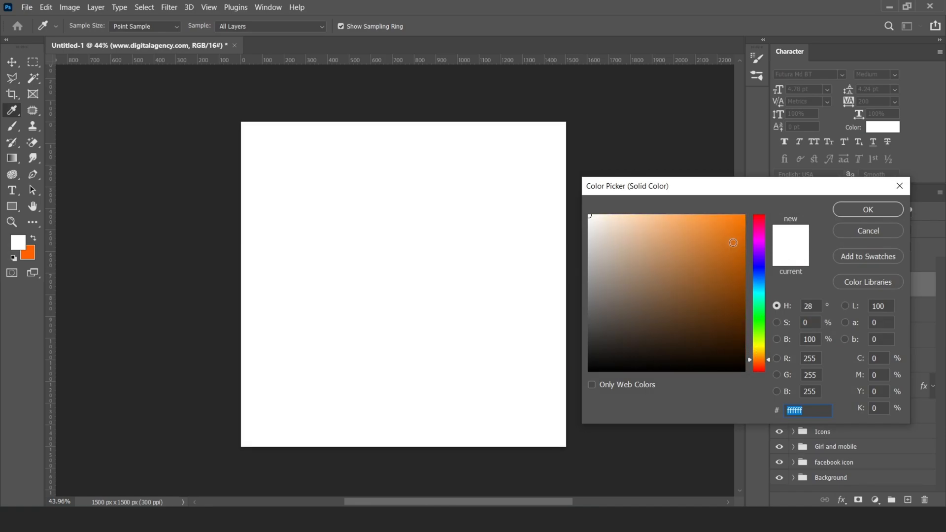
left_click(733, 243)
left_click(867, 210)
left_click(806, 227)
left_click(795, 300)
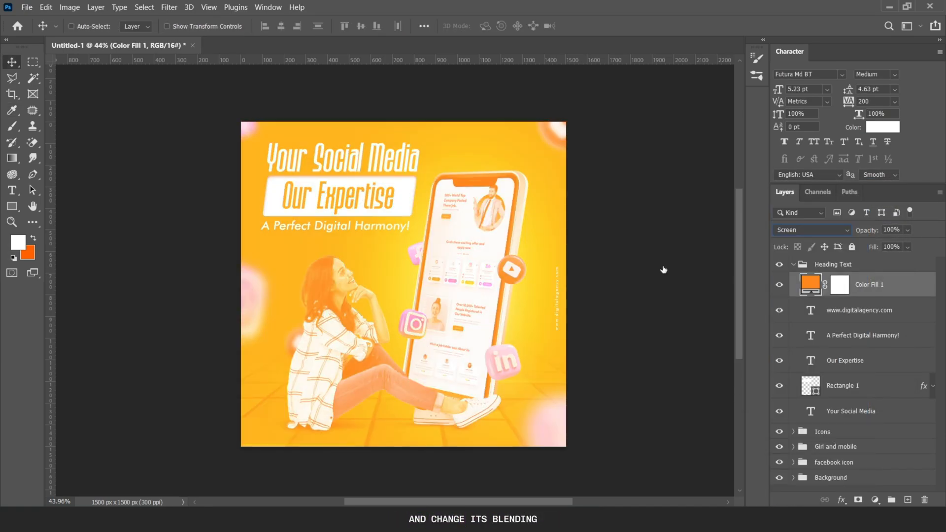
Fill the Color Fill 1 layer mask with black
left_click(839, 284)
key("d")
key("b")
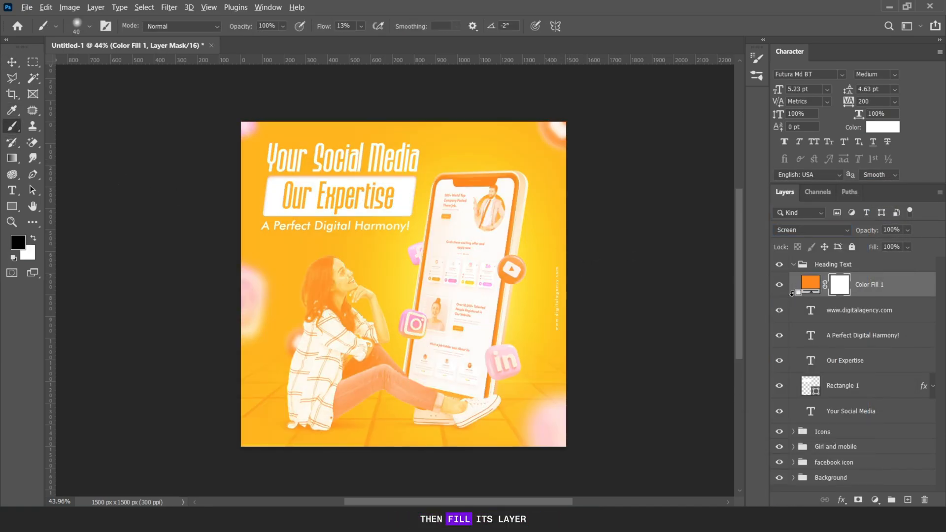
key("alt+BackSpace")
Change the Color Fill 1 layer's colour to the lighter orange ffb64e
double_click(811, 284)
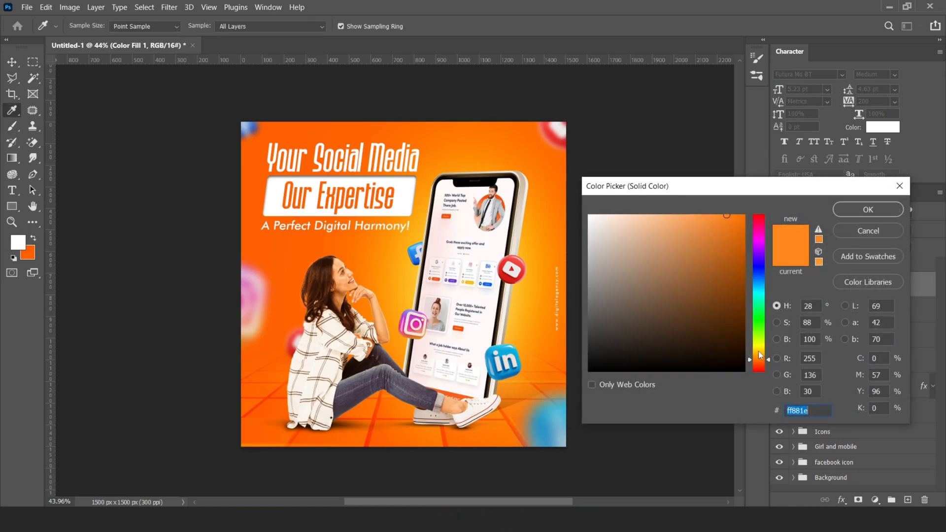
type("ffb64e")
left_click(857, 208)
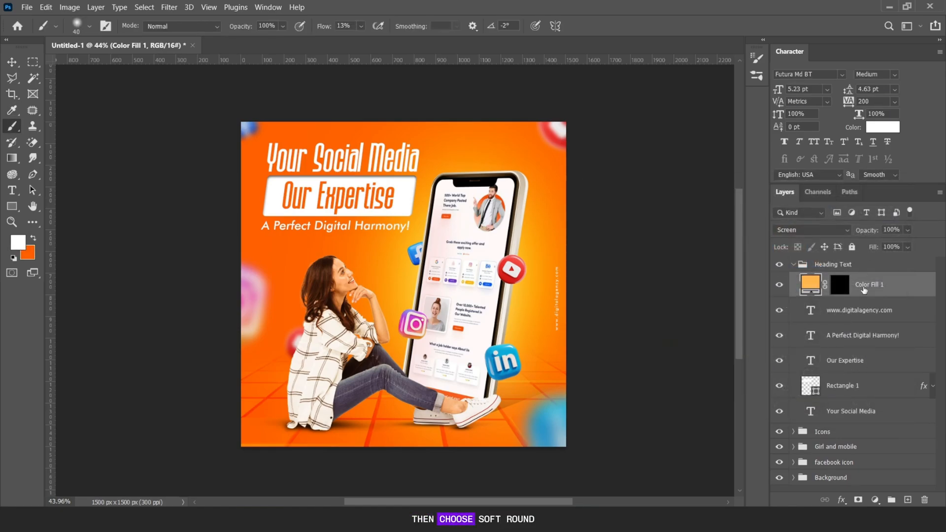
Paint white on the Color Fill 1 mask around the girl and the phone's edge with a large soft brush of about 250–300 px at 28% flow
key("x")
key("x")
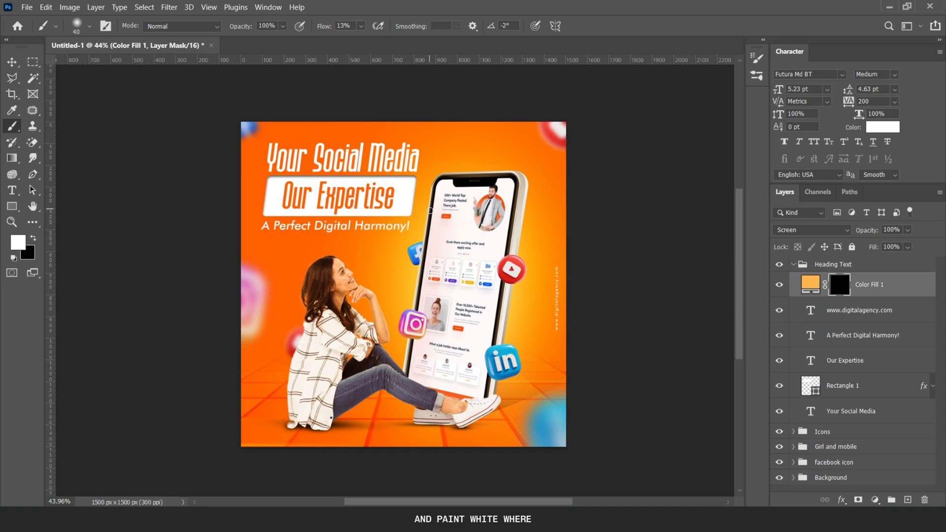
key("bracketright")
key("bracketright")
key("bracketright")
key("bracketright")
key("bracketright")
key("bracketright")
key("bracketright")
key("bracketleft")
key("bracketleft")
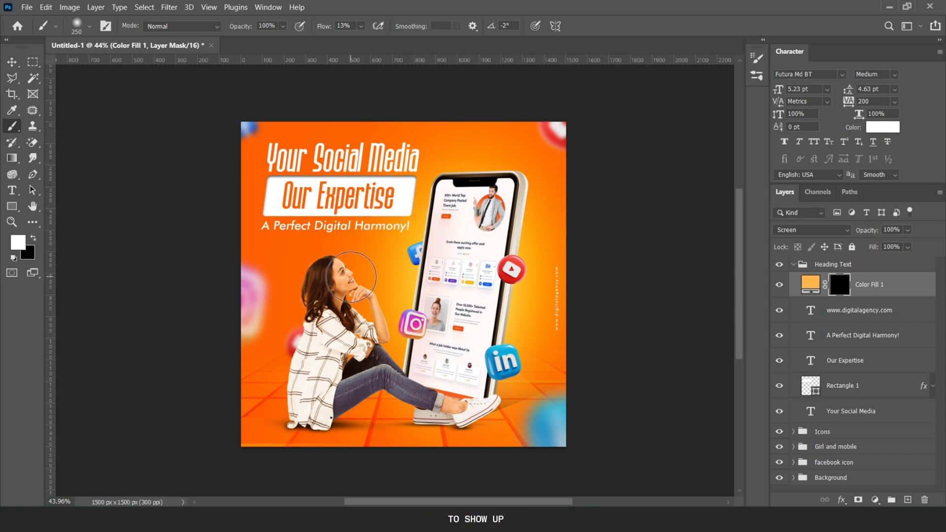
left_click(362, 26)
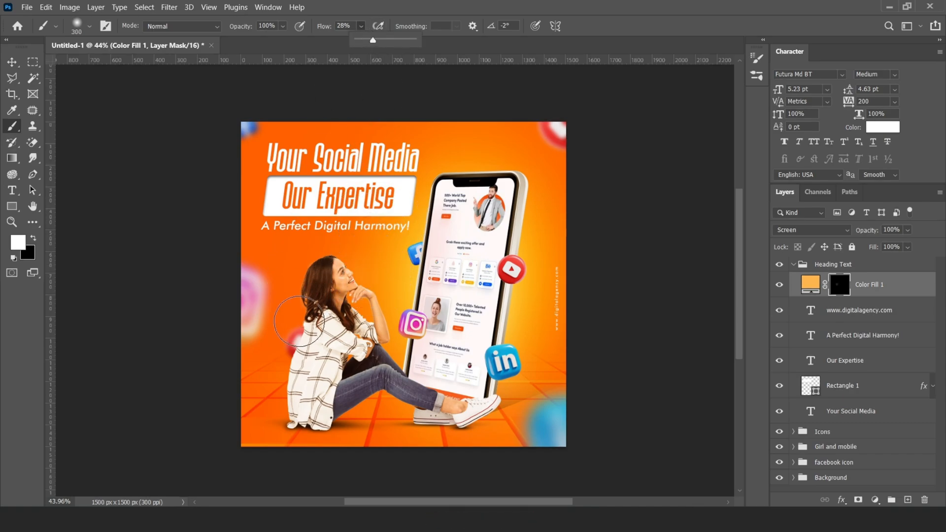
key("bracketright")
left_click(300, 317)
left_click(377, 358)
left_click(416, 261)
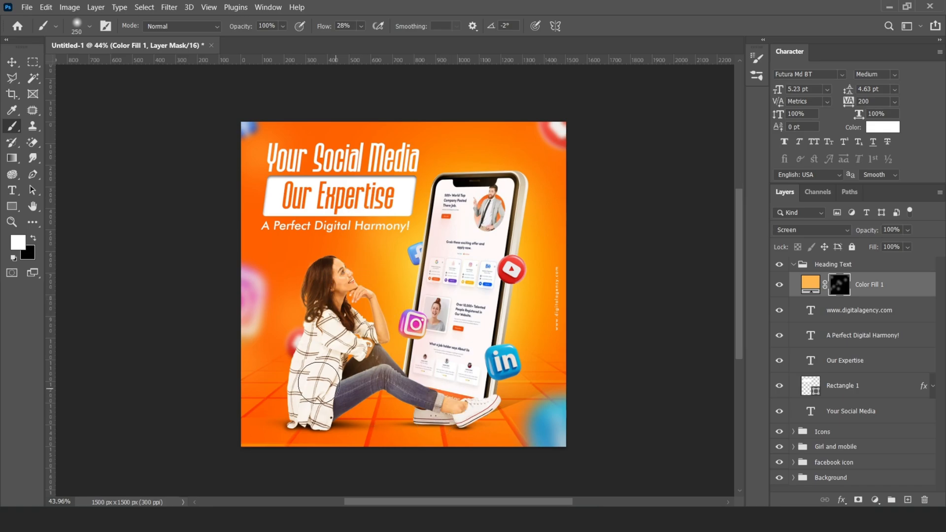
key("v")
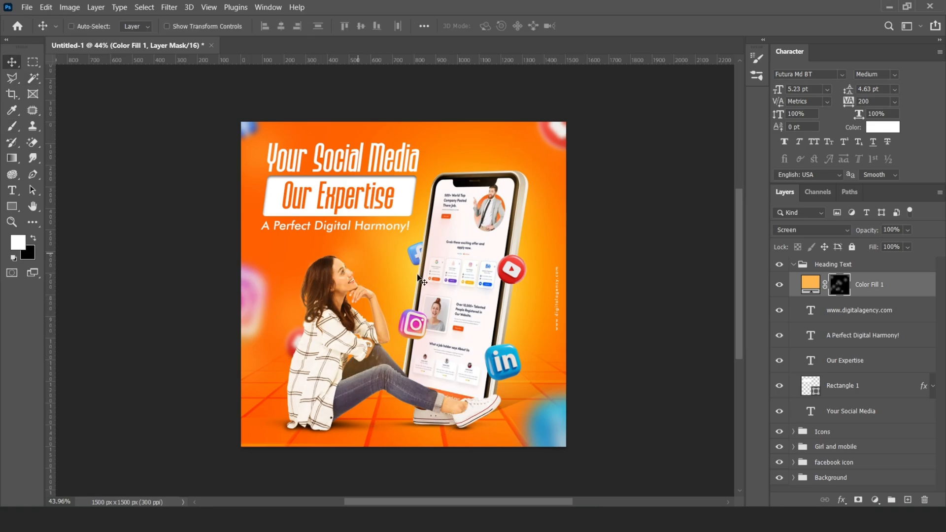
Collapse the Heading Text group and stamp all visible layers into a new merged layer above it
scroll(347, 324, "down", 4)
scroll(483, 249, "up", 3)
left_click(831, 266)
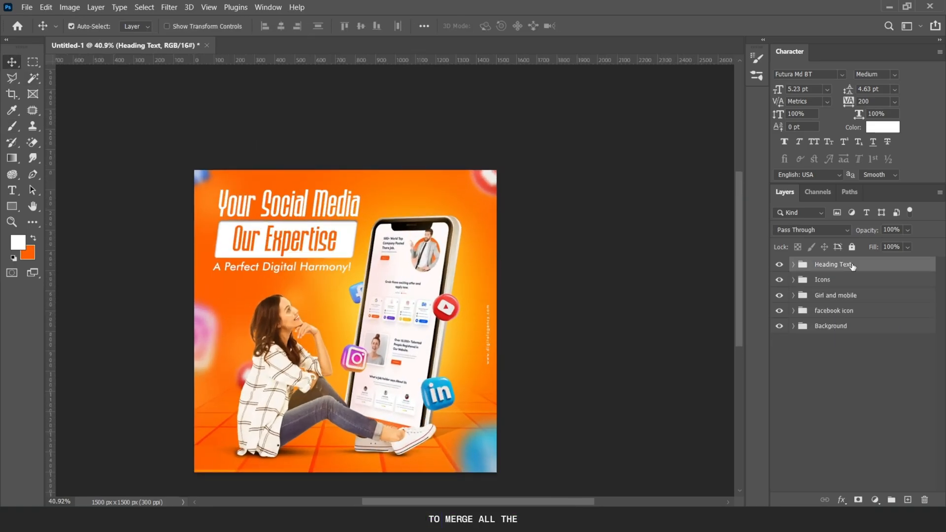
key("ctrl+shift+alt+e")
Apply Camera Raw adjustments to the merged layer: Temperature +19, Contrast +20, Highlights +5, Shadows -18, Whites +9, Blacks -24, Texture +27, and increase Vibrance
left_click(169, 7)
left_click(220, 93)
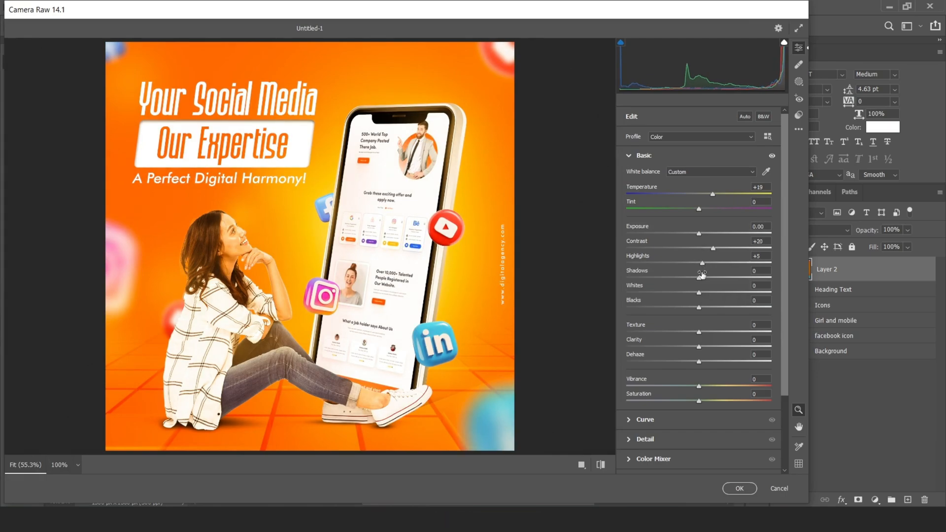
left_click_drag(701, 274, 685, 282)
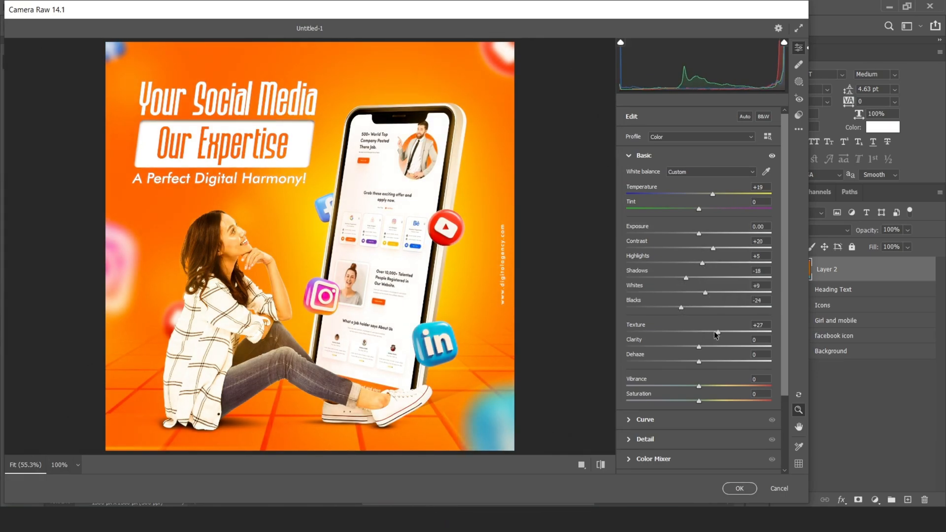
left_click_drag(705, 385, 723, 390)
left_click(629, 155)
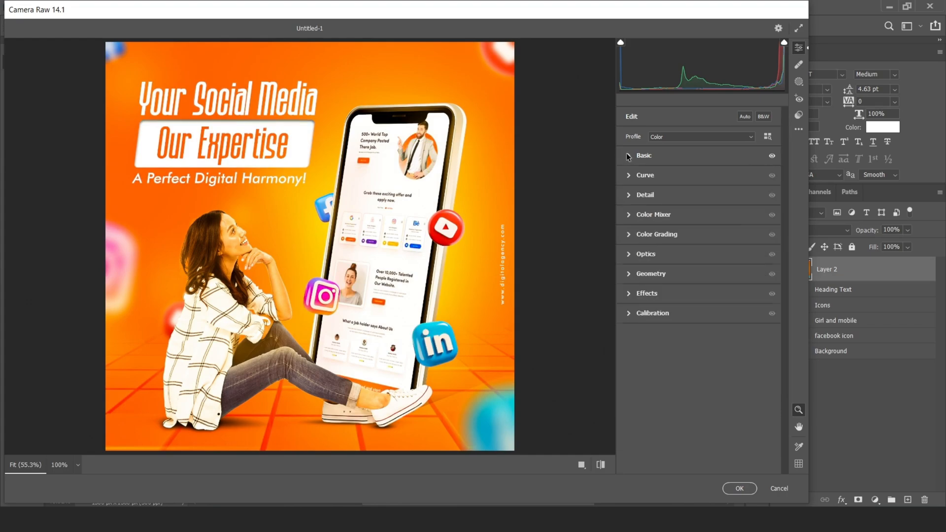
left_click(629, 155)
left_click(628, 156)
Set the Camera Raw effects to Grain 29 and Vignetting -29 and apply the filter
left_click(641, 293)
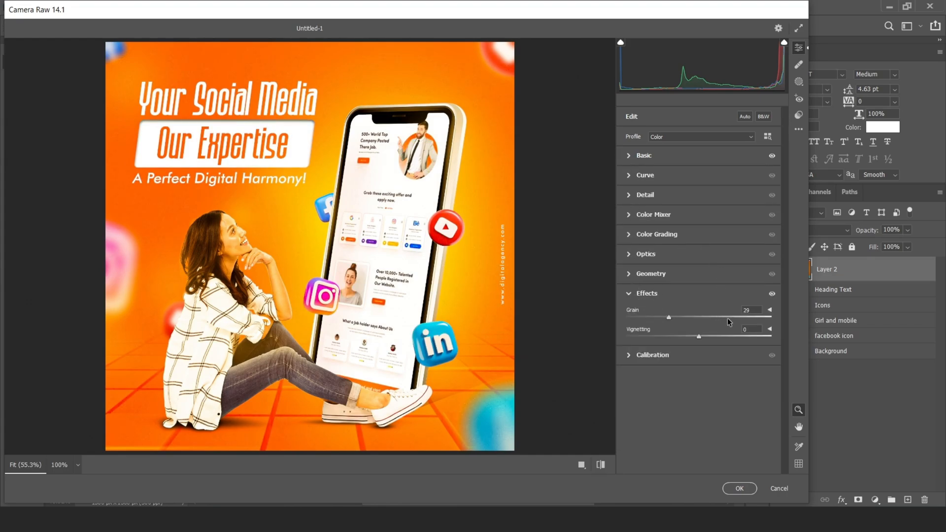
left_click_drag(698, 336, 677, 344)
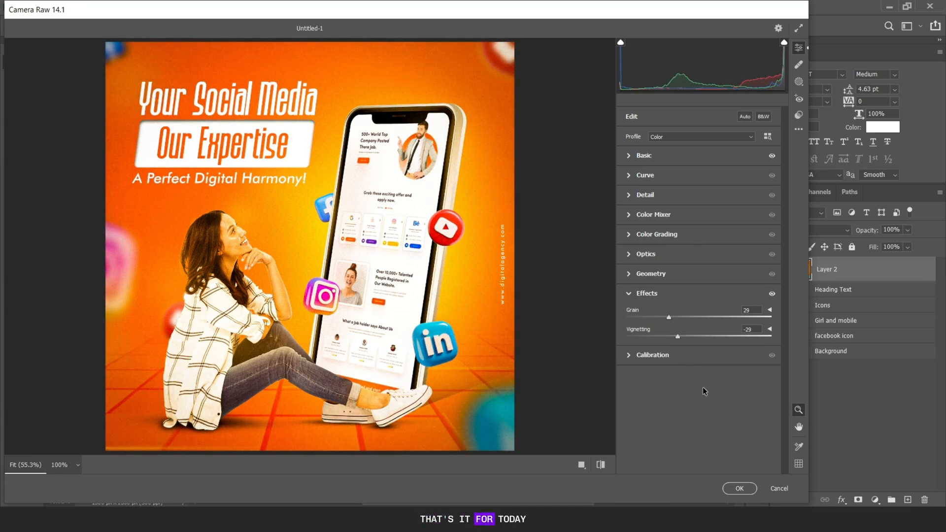
left_click(727, 489)
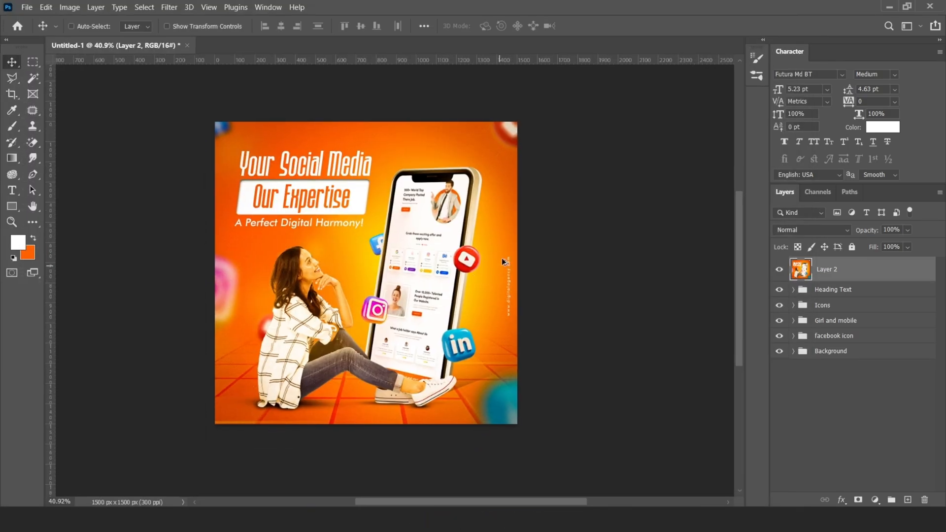
scroll(501, 259, "up", 2)
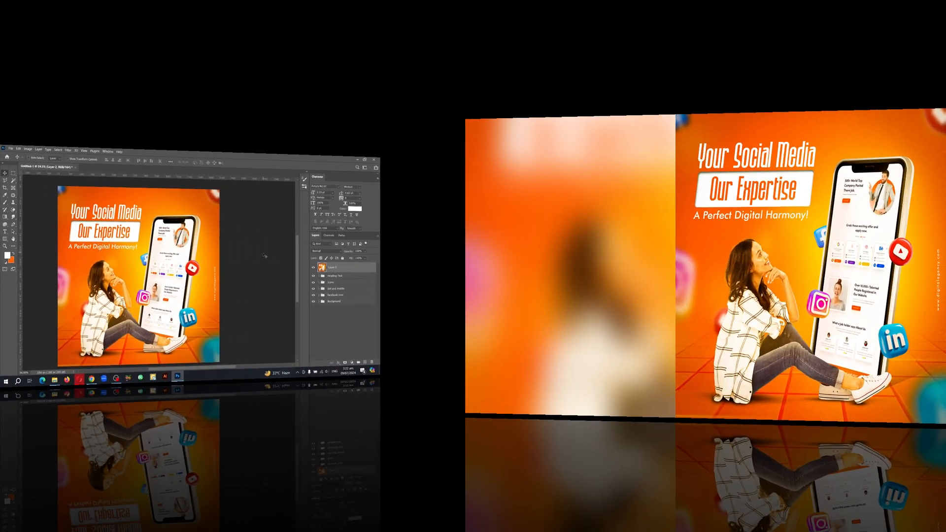